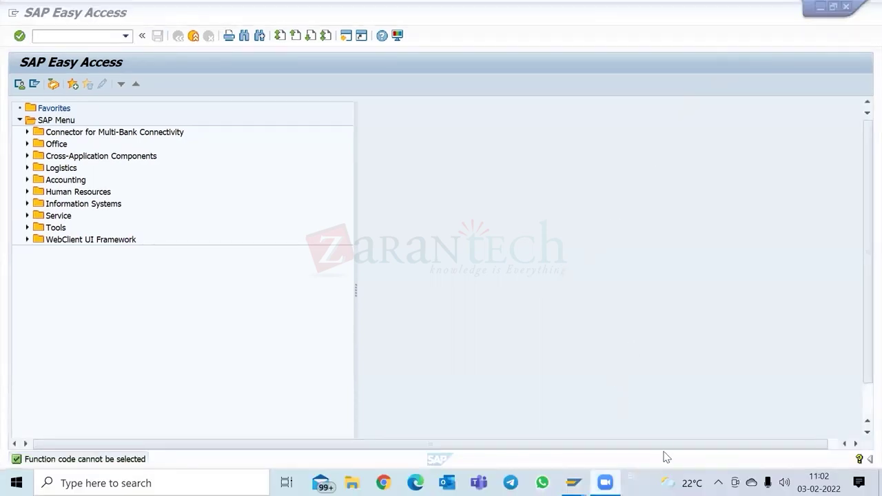
Step: Return to the SAP Easy Access window and try to run transaction spro
click(718, 482)
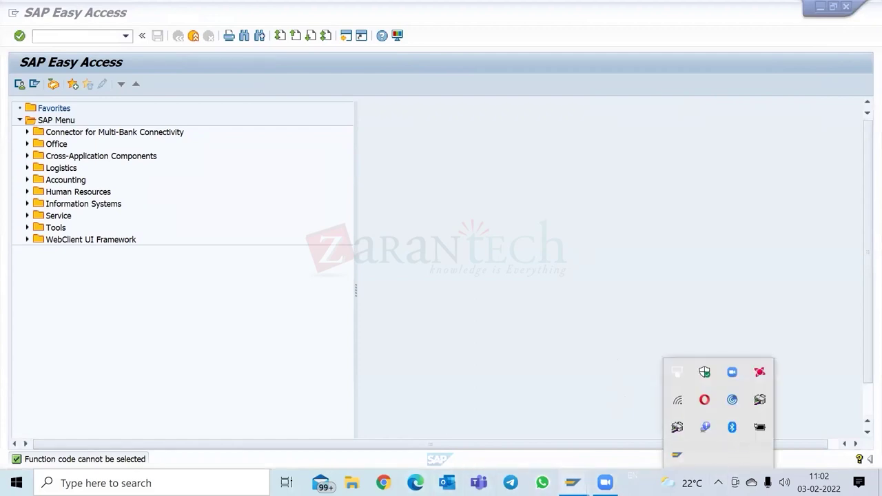
click(572, 483)
click(627, 441)
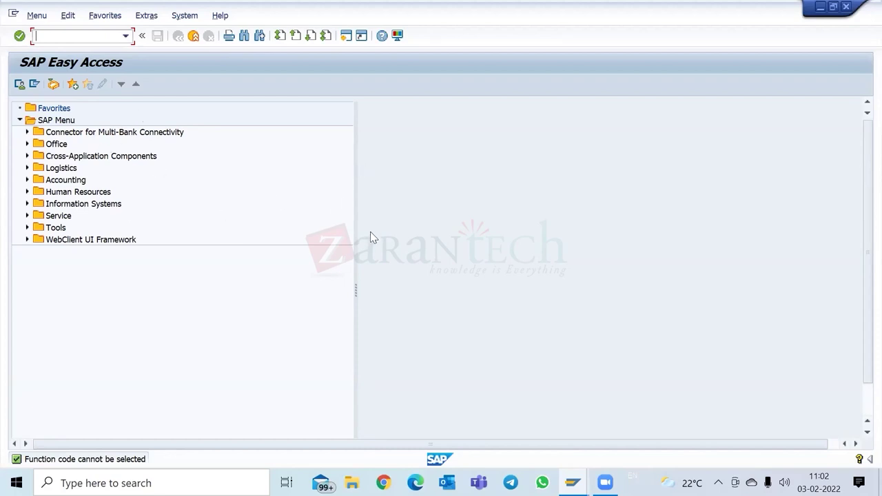
text(spro)
key(Return)
Step: Locate the Project System folder under Logistics, collapse Logistics, and locate Project System under Accounting in the SAP menu
click(28, 168)
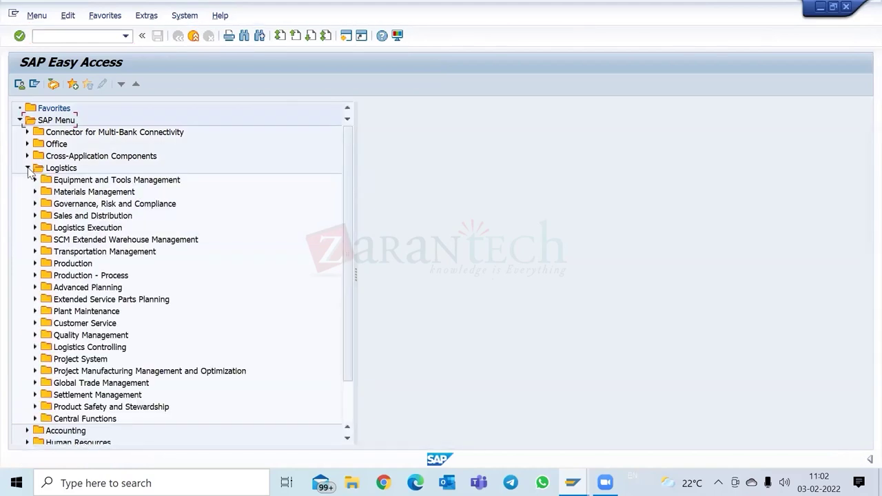
click(82, 359)
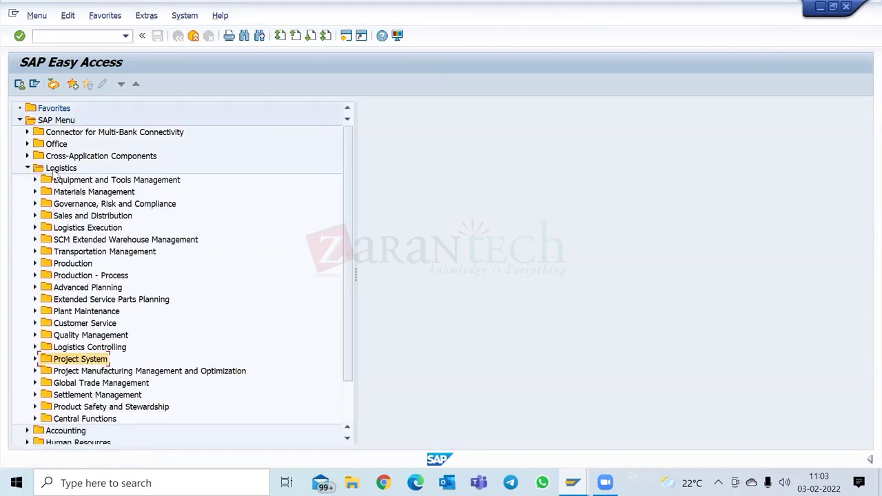
click(28, 169)
click(28, 180)
click(79, 288)
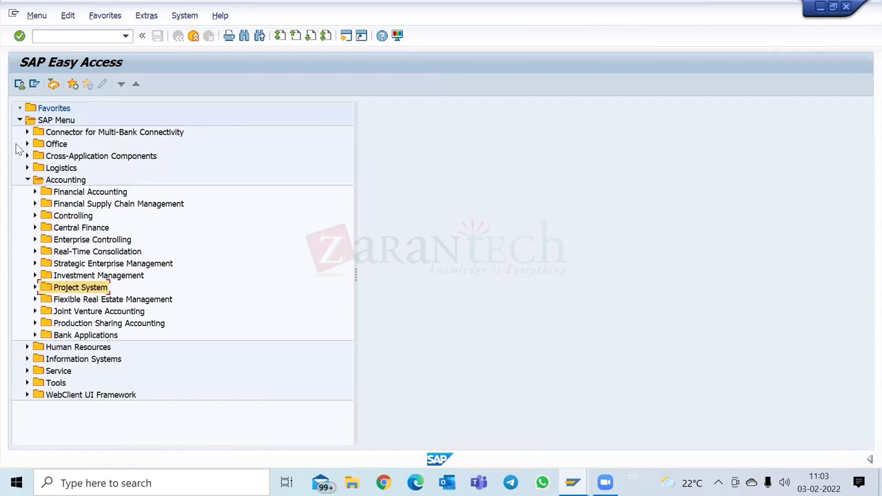
Step: Expand Logistics again and compare its Project System entry with the one under Accounting
click(28, 168)
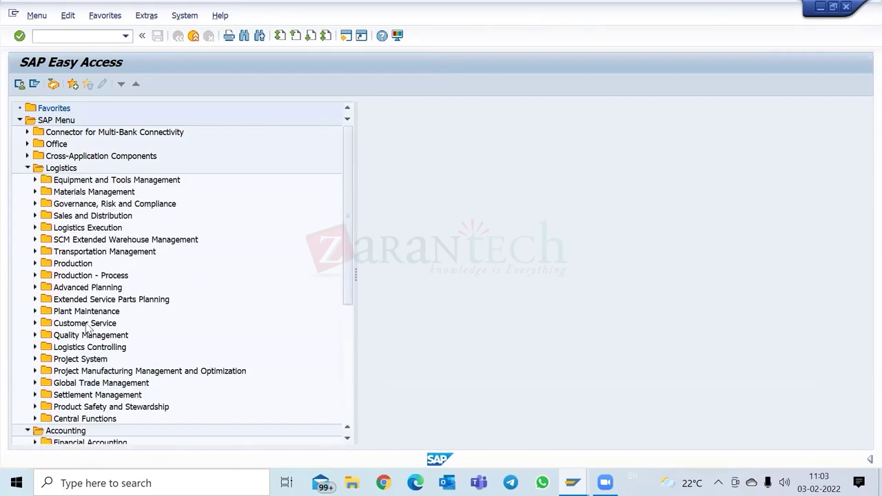
click(82, 360)
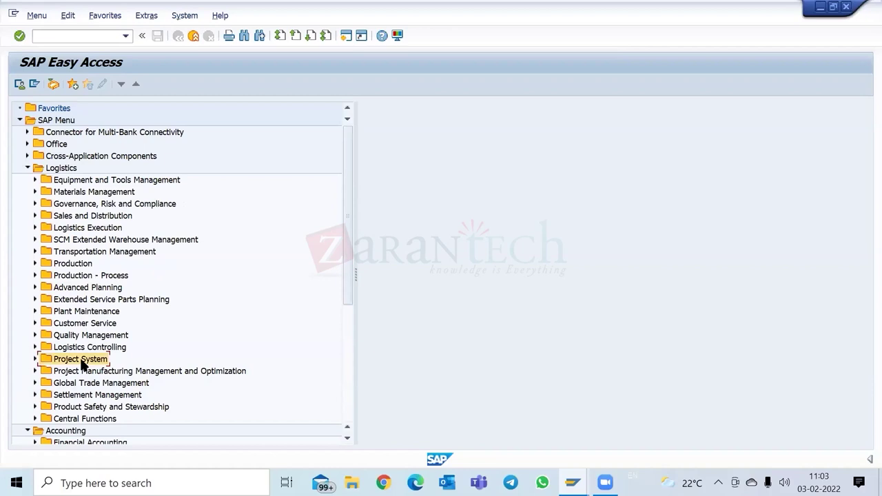
scroll(212, 324, down, 2)
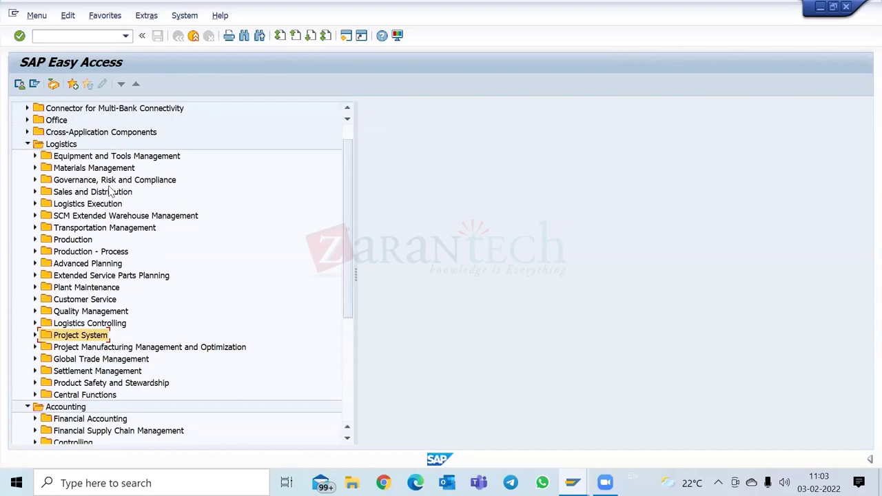
scroll(119, 199, down, 8)
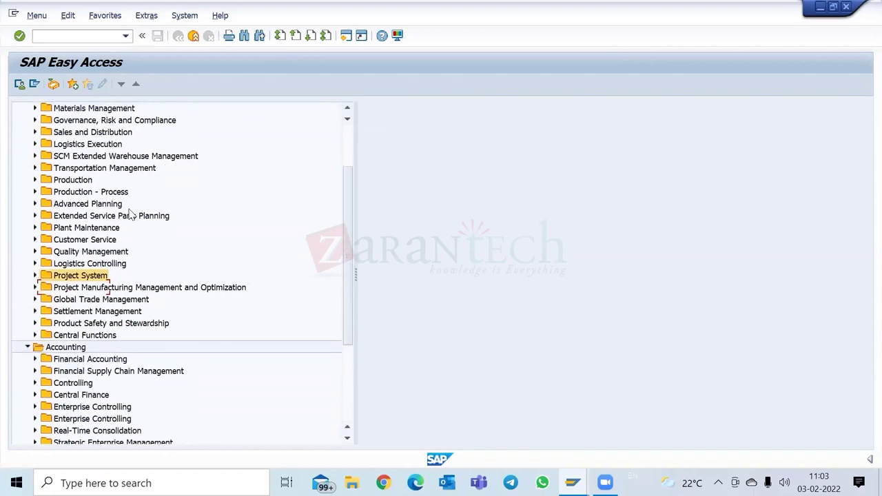
scroll(131, 217, down, 2)
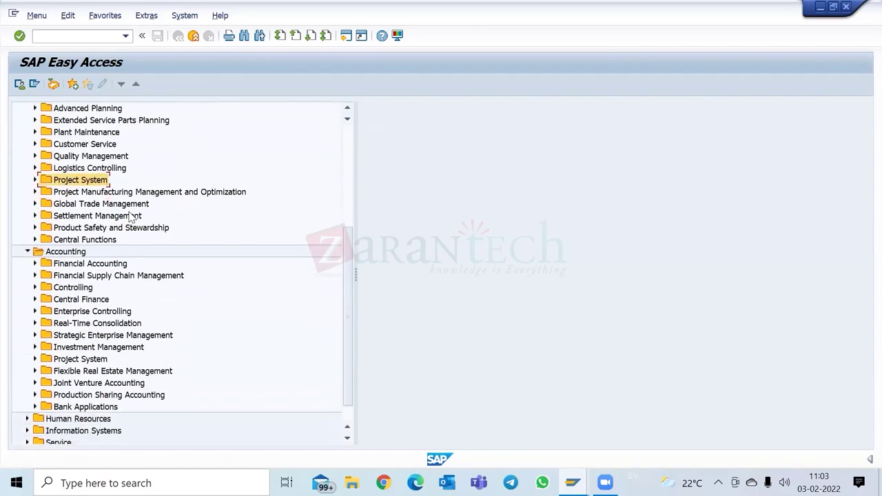
click(73, 360)
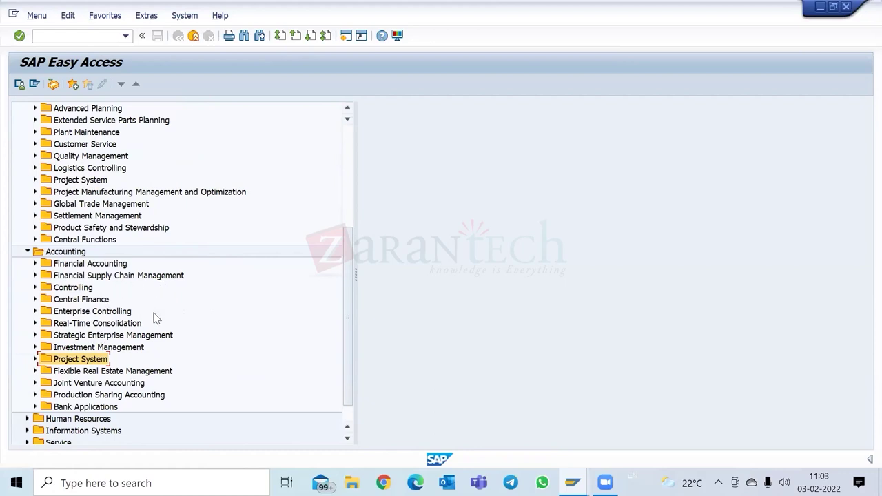
Step: Expand Project System under Accounting and select its Project and Documents folders in turn
scroll(156, 318, down, 1)
click(35, 324)
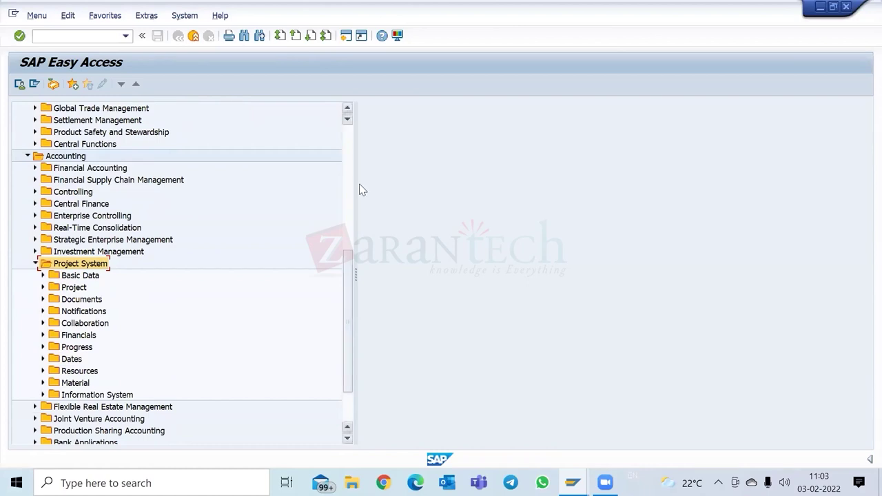
click(71, 288)
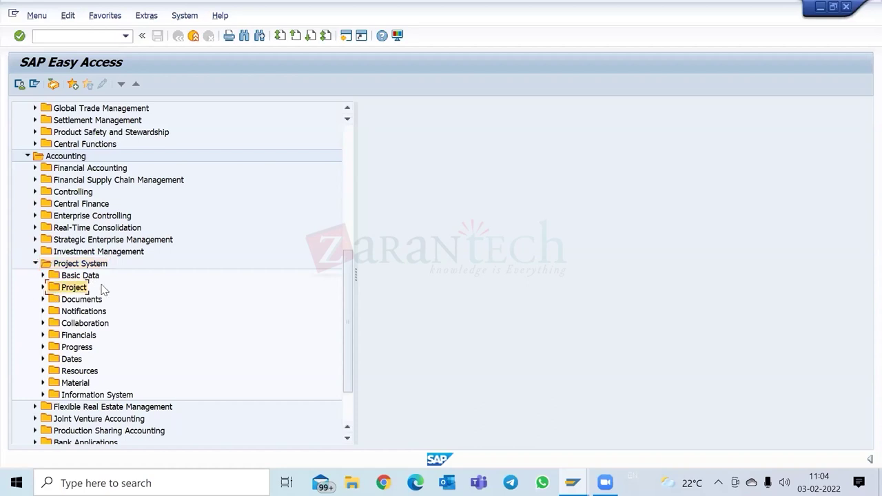
click(77, 300)
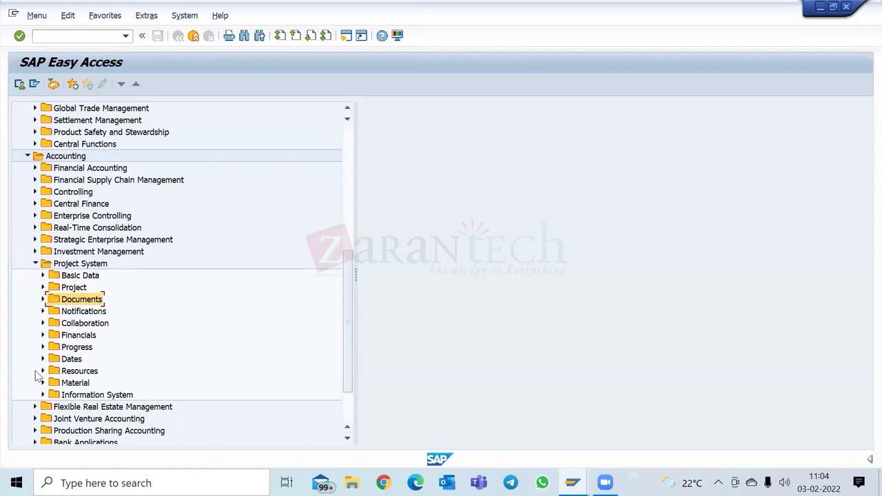
Step: View the document functions in Document Management System under Documents, and collapse the Document Management System folder again
click(43, 299)
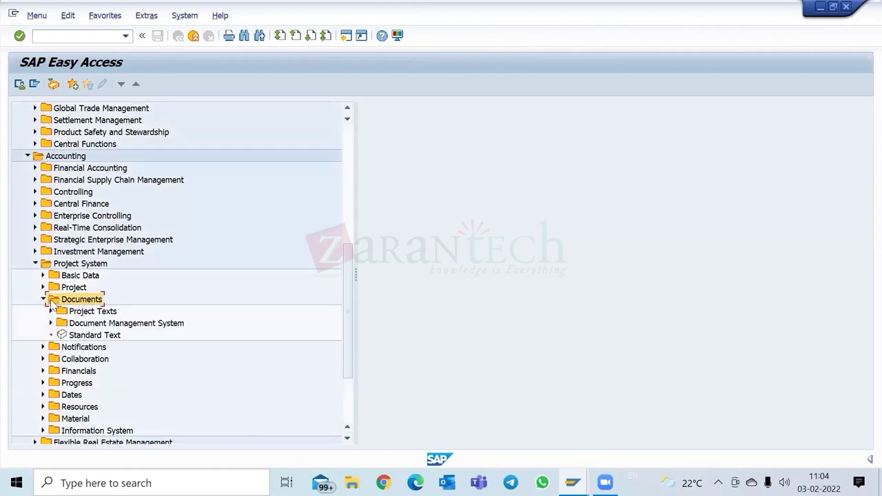
click(51, 324)
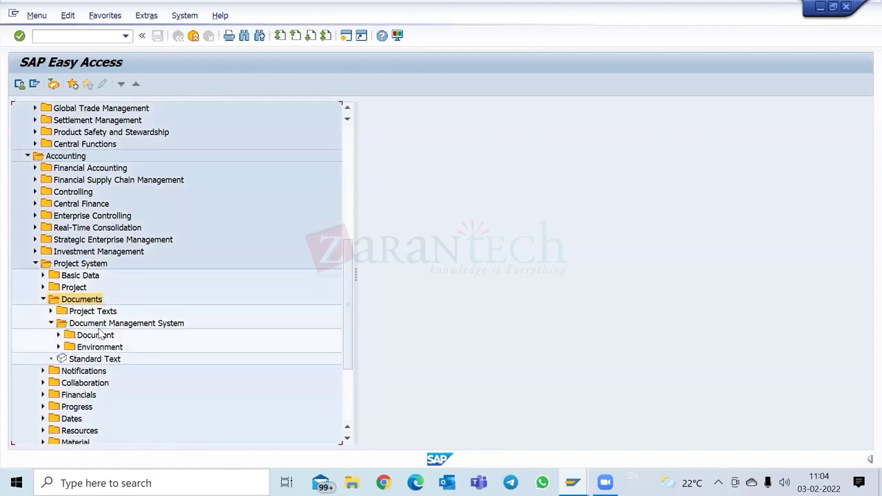
click(121, 323)
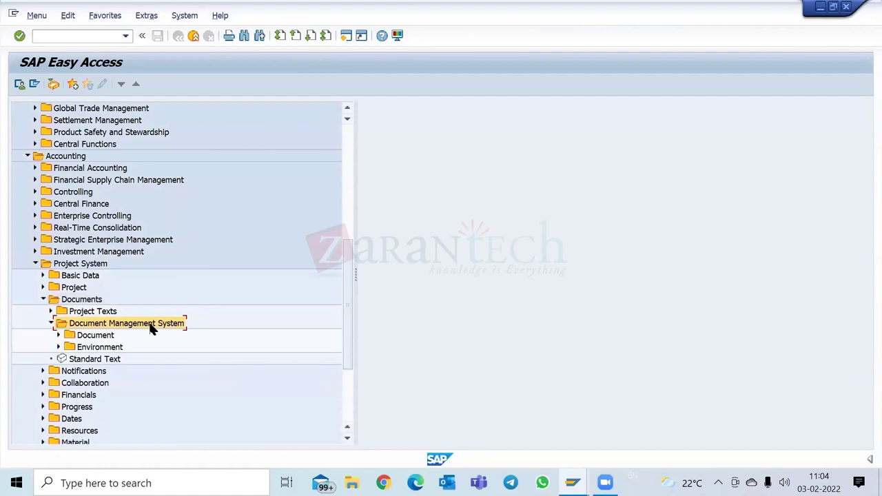
click(58, 335)
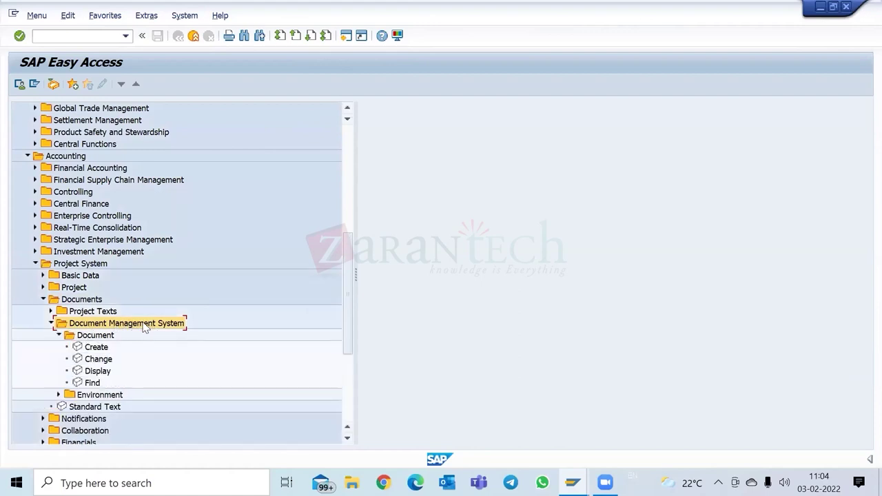
click(51, 323)
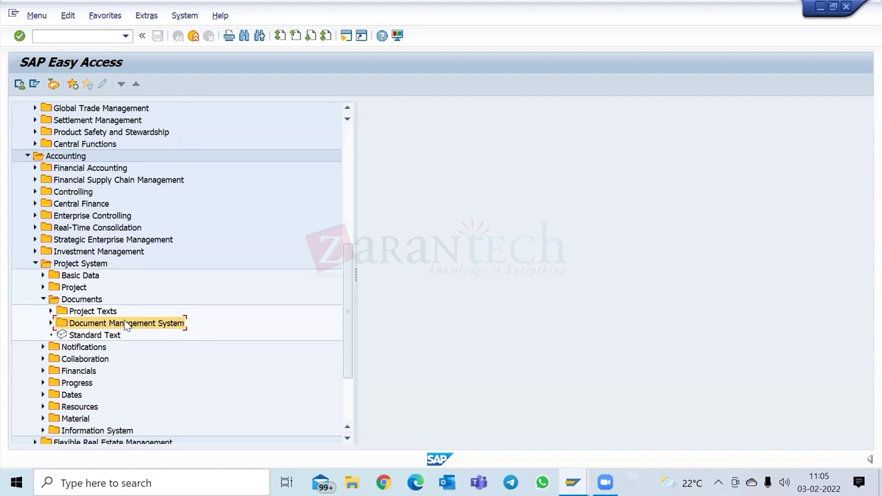
Step: Look into the Notifications and Collaboration folders of Project System, collapsing each one again
click(42, 347)
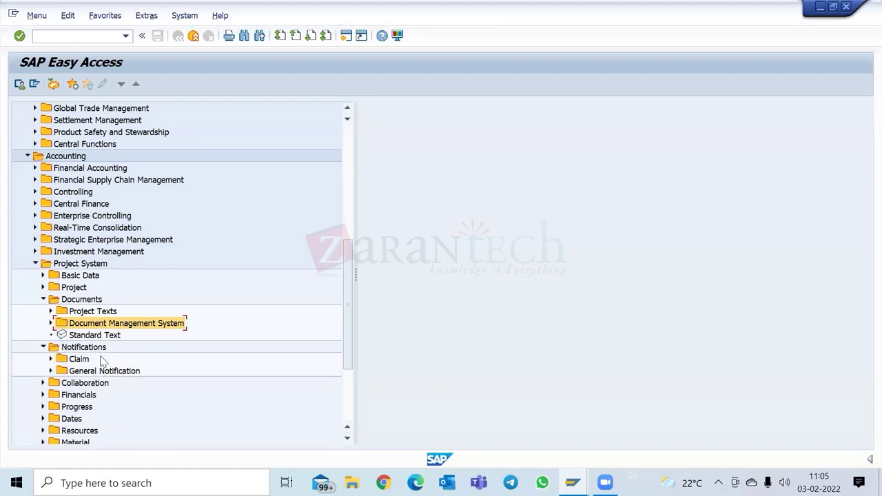
click(42, 347)
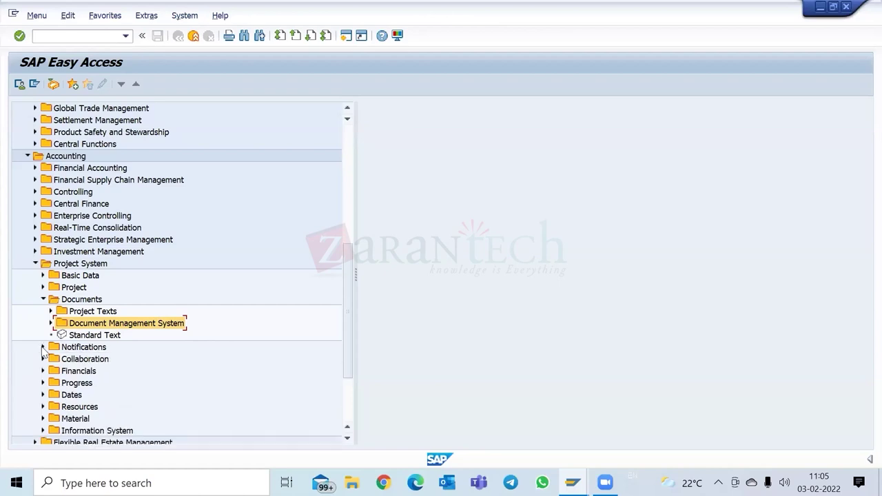
drag(347, 358, 345, 376)
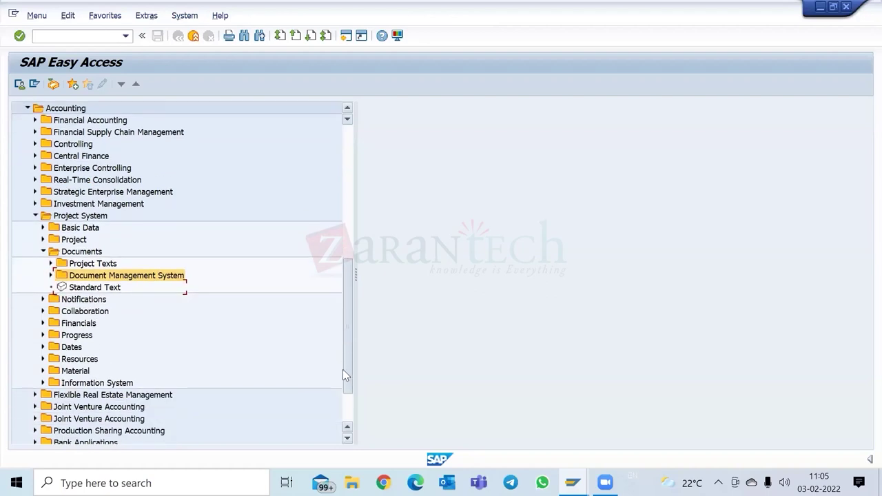
scroll(344, 376, down, 2)
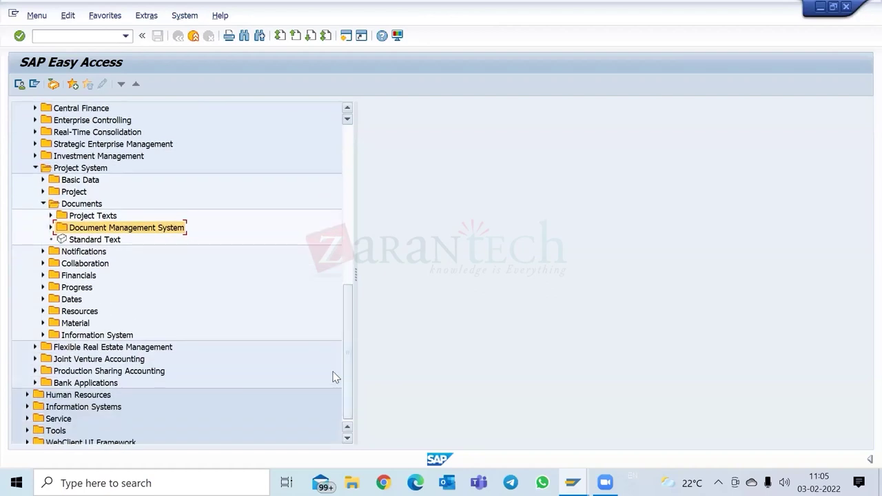
click(44, 264)
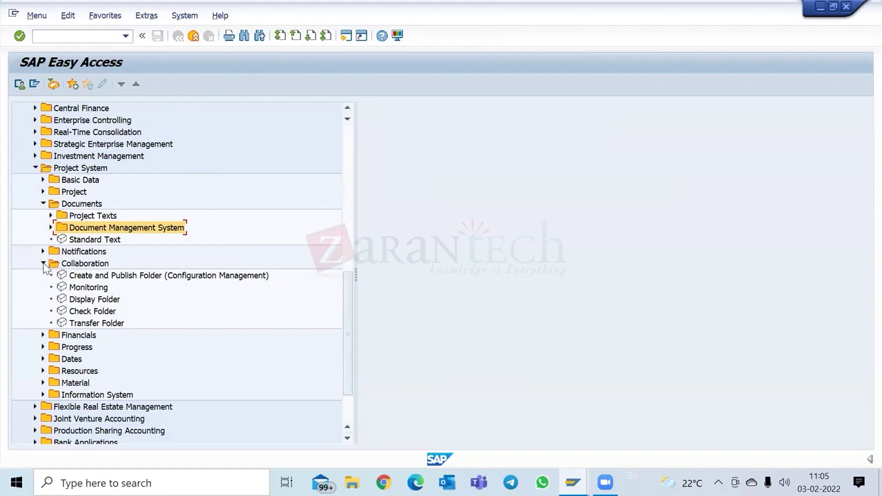
click(43, 264)
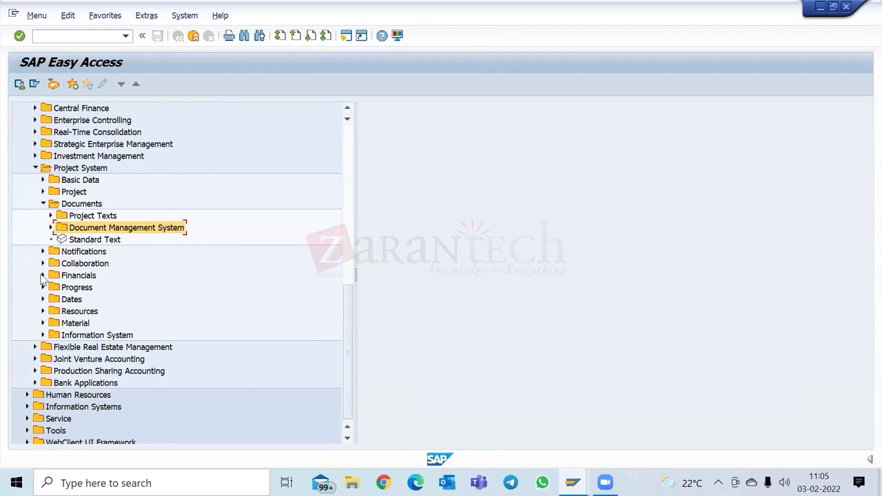
Step: Expand the Financials and Project folders of Project System and review their entries
click(43, 276)
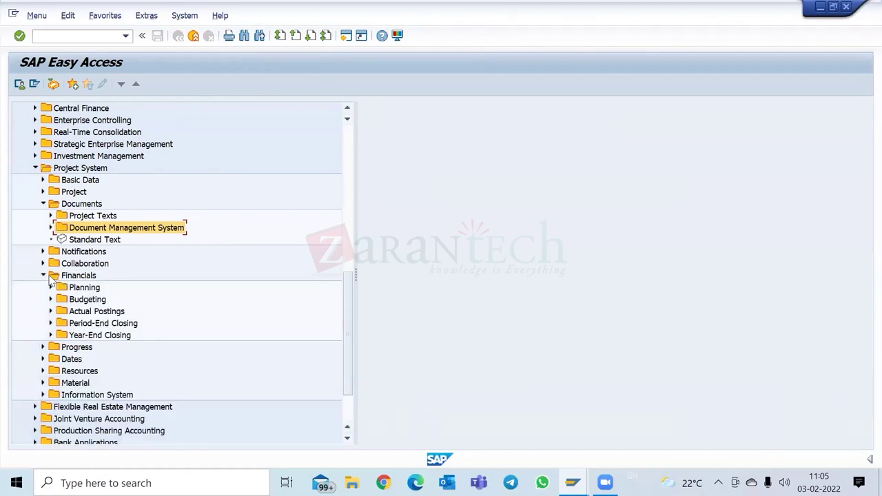
click(42, 191)
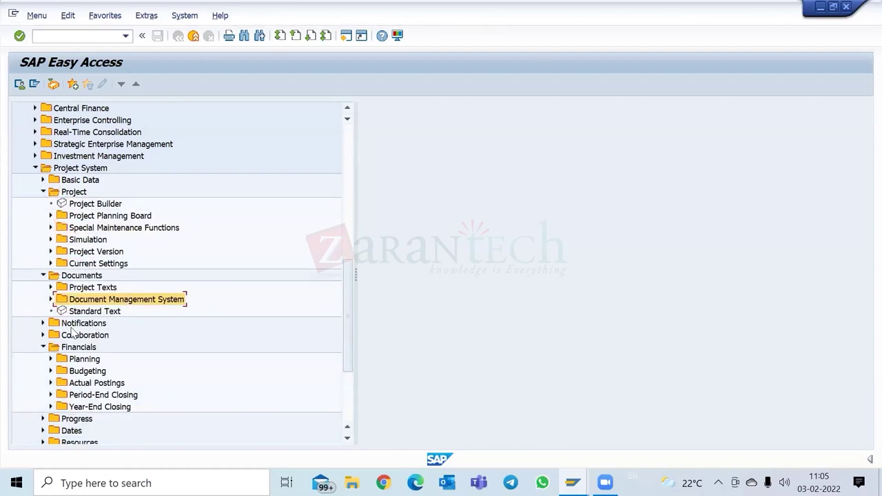
scroll(89, 333, down, 1)
scroll(89, 333, down, 5)
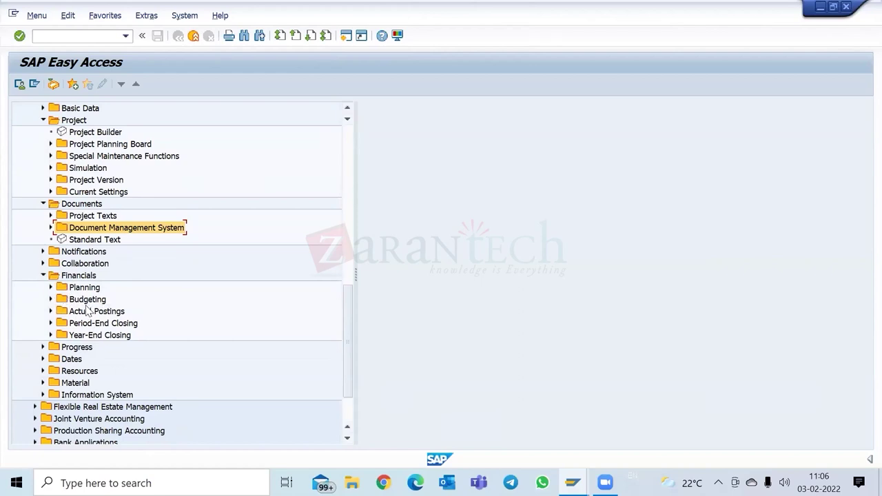
scroll(104, 334, down, 1)
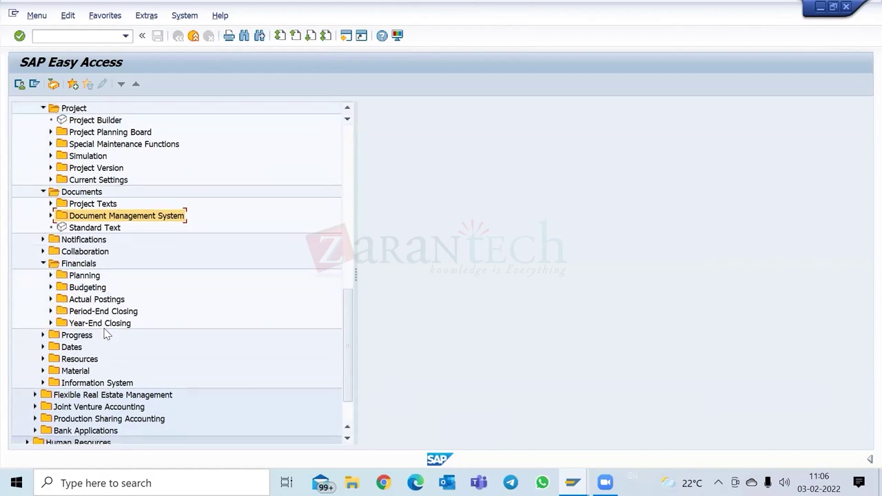
Step: Expand the Progress folder to review its entries, and view the Dates functions before collapsing Dates again
click(68, 336)
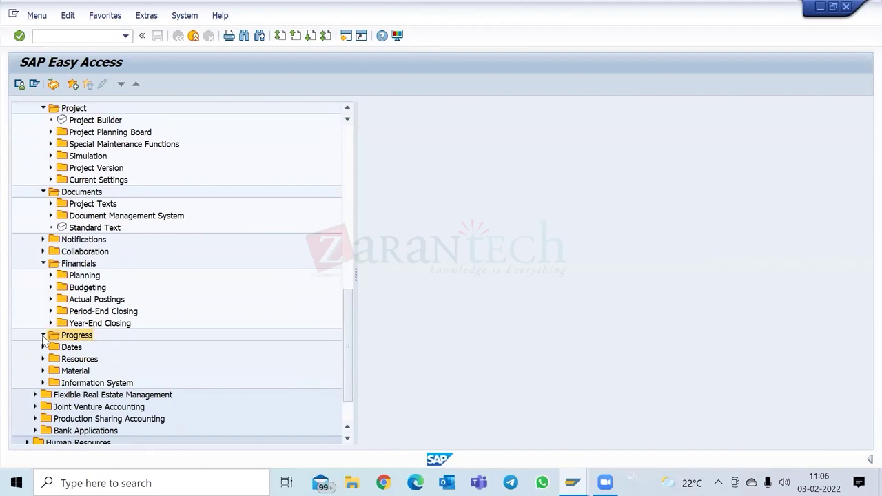
click(42, 336)
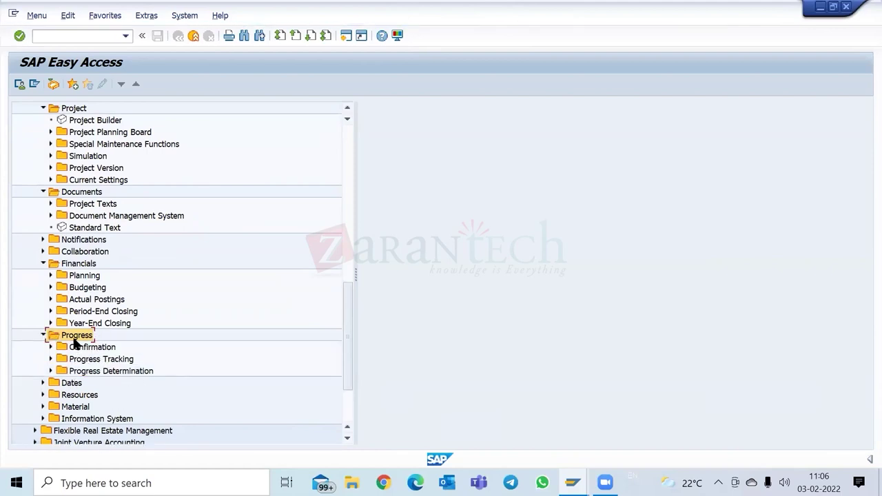
scroll(125, 341, down, 1)
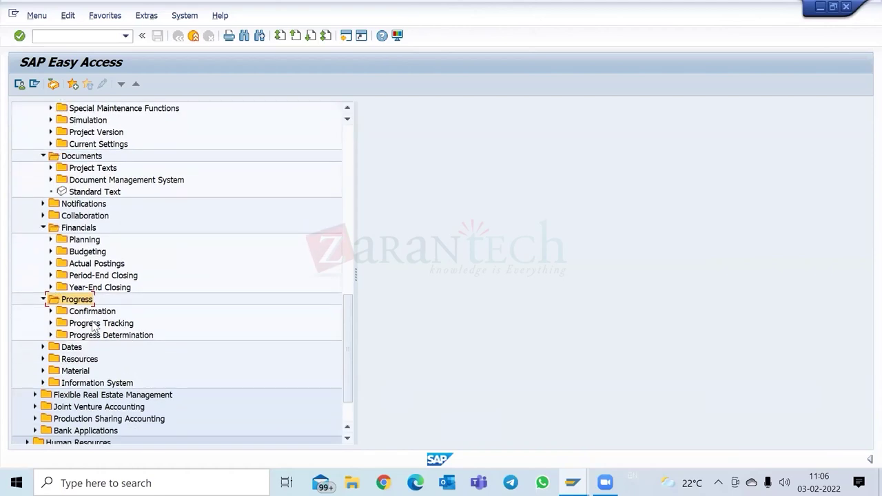
click(42, 347)
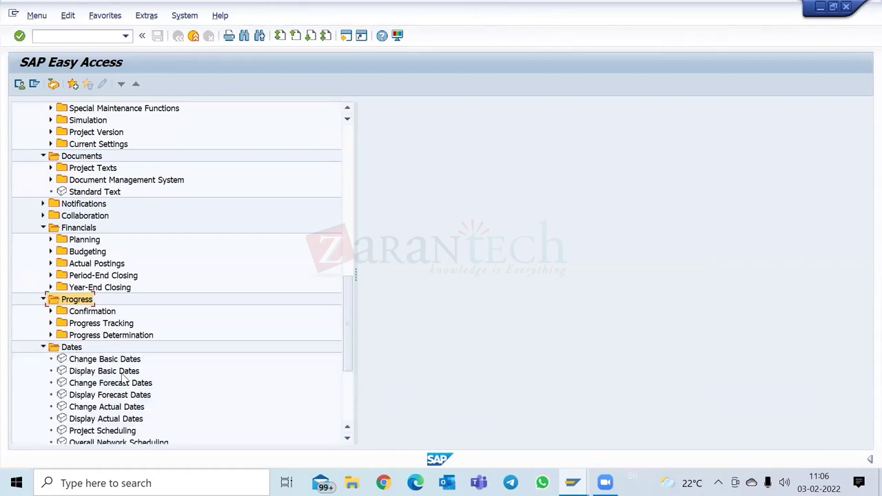
scroll(90, 358, down, 1)
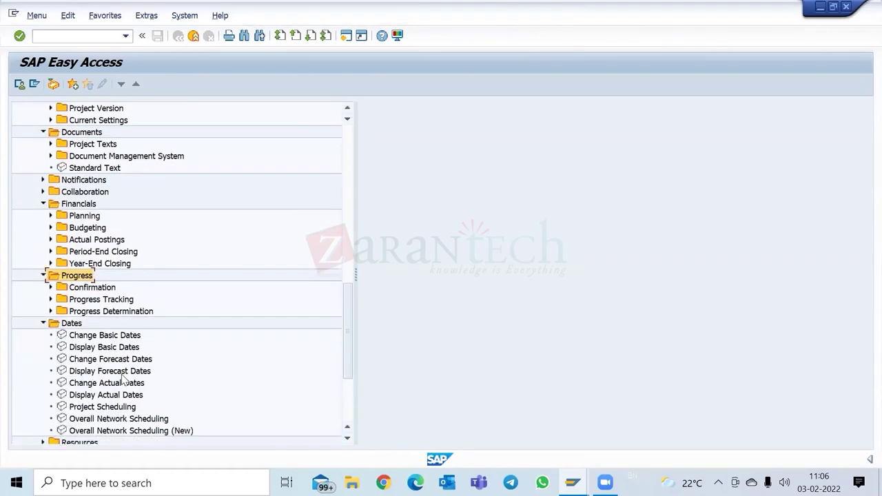
click(42, 323)
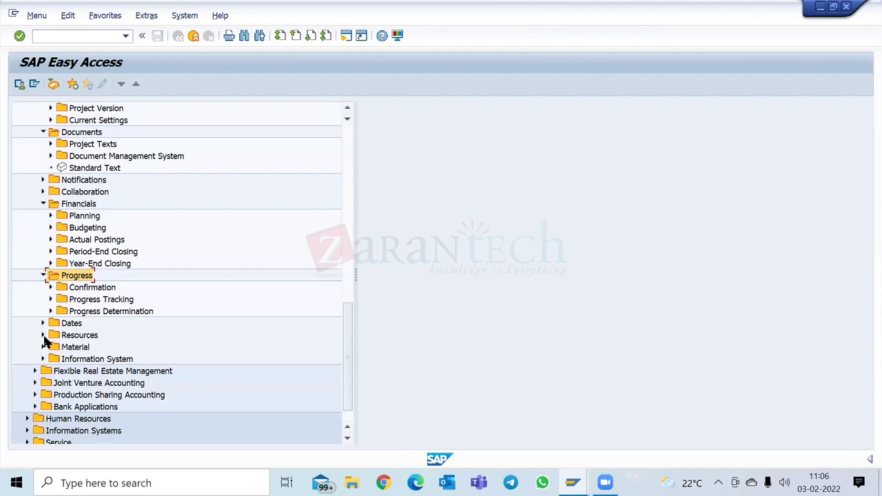
Step: Expand the Resources and Material folders of Project System and review the functions in the Planning folder under Material
click(43, 335)
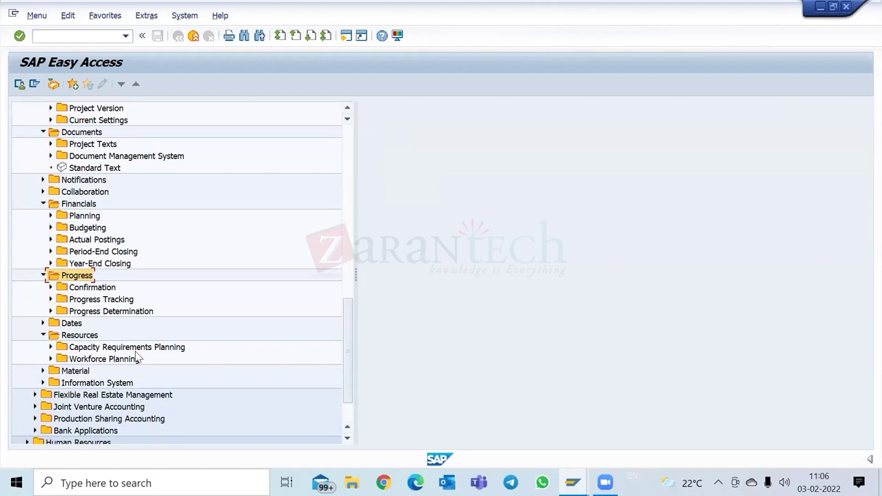
click(42, 370)
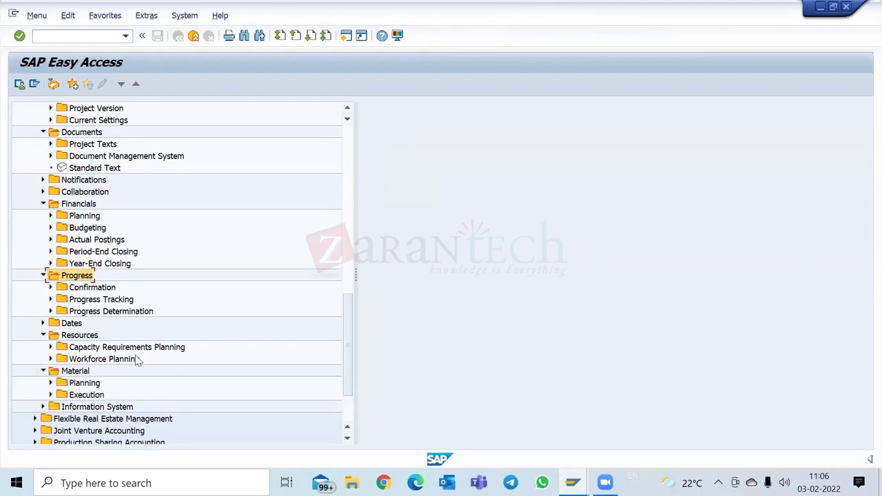
click(50, 383)
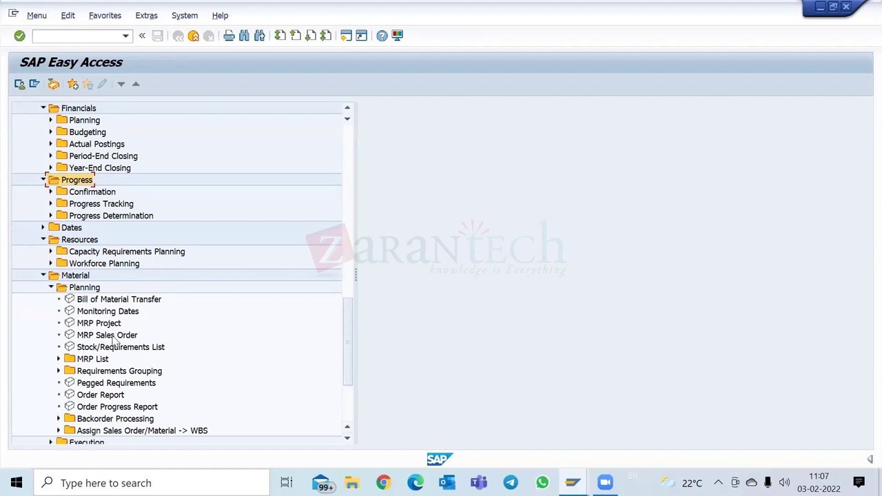
scroll(114, 329, down, 1)
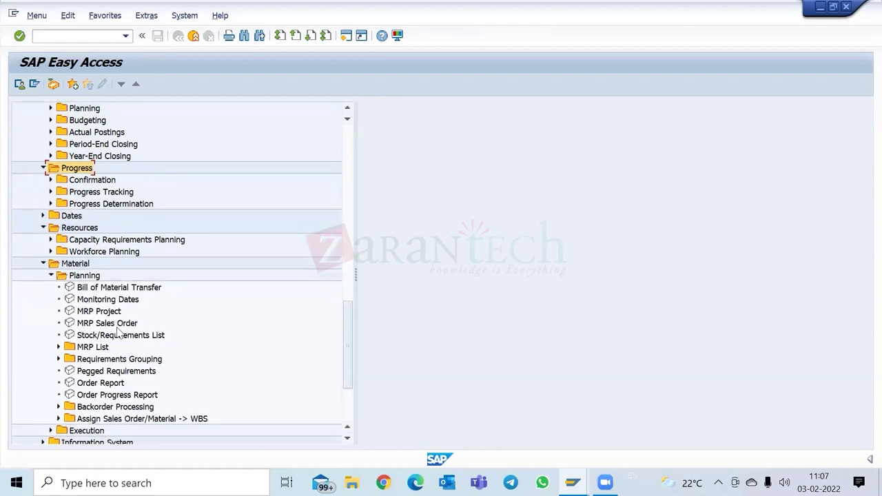
scroll(140, 292, down, 1)
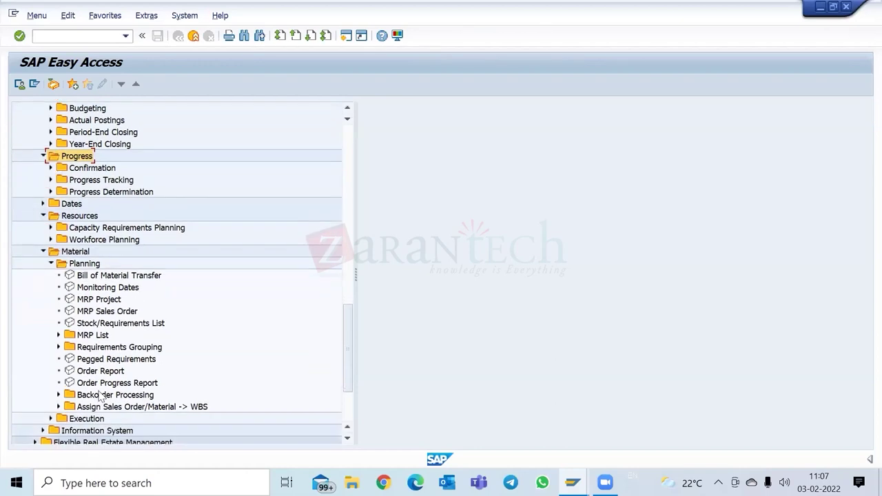
Step: Expand the Execution folder under Material, view its functions and select Monitoring Dates
click(50, 418)
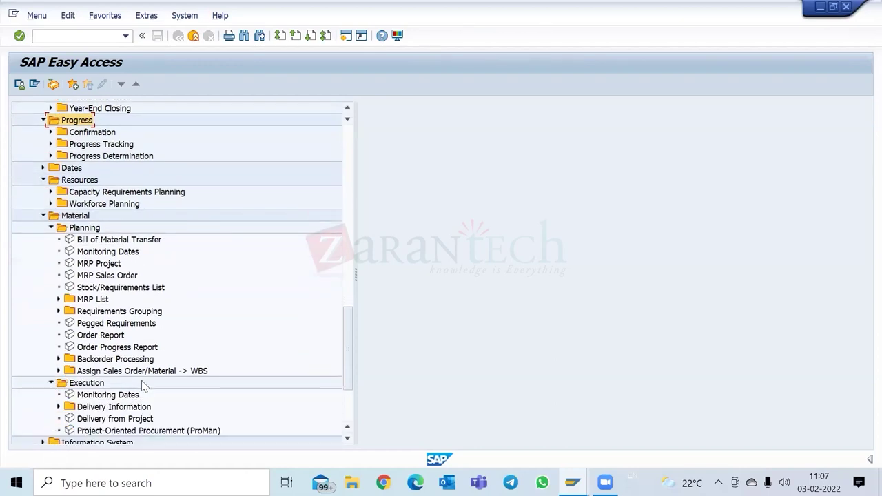
scroll(143, 384, down, 1)
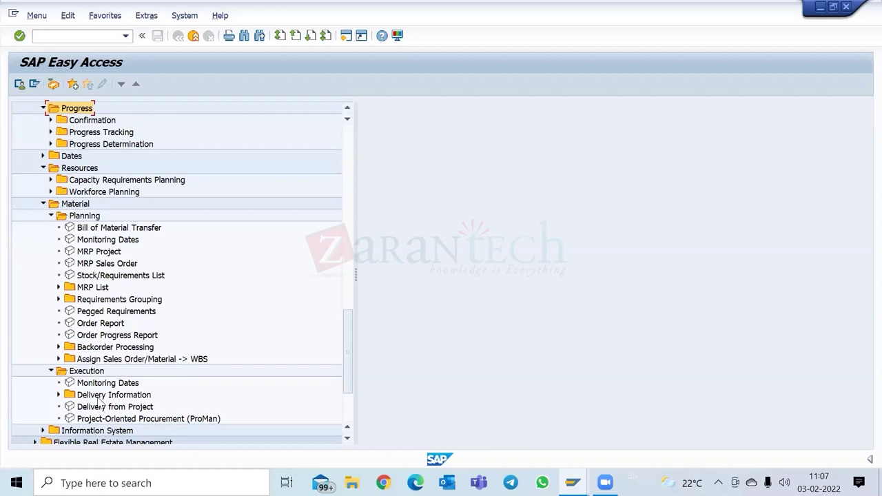
click(131, 385)
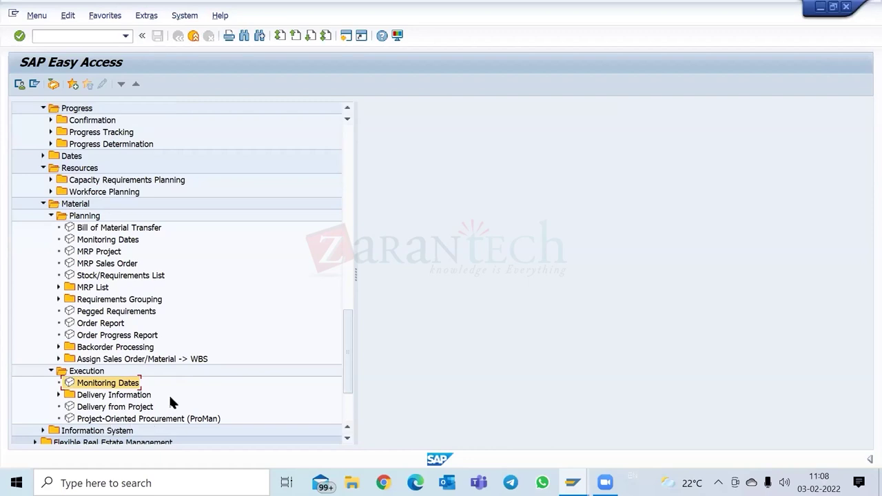
scroll(196, 365, down, 2)
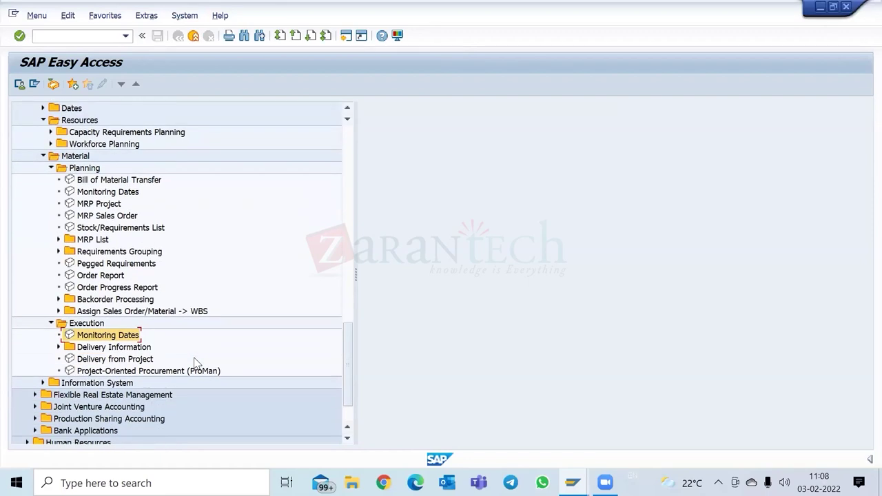
Step: Expand the Information System folder of Project System and review its subfolders
click(43, 382)
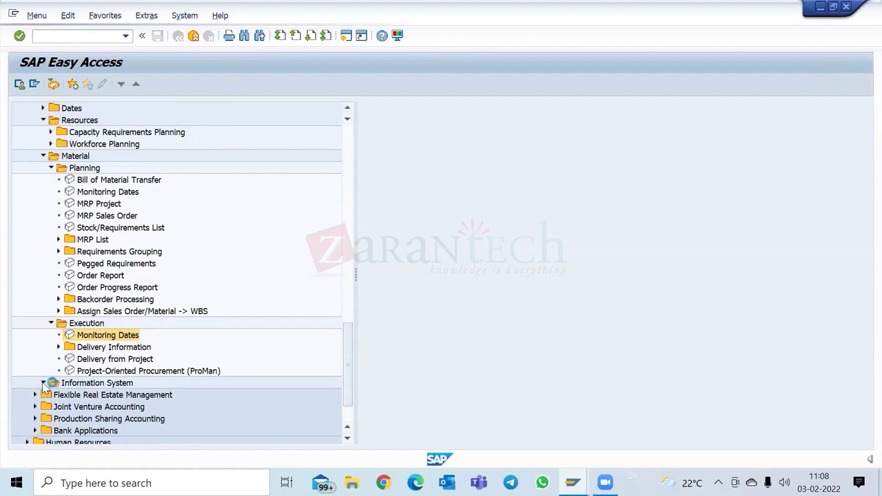
scroll(211, 335, down, 2)
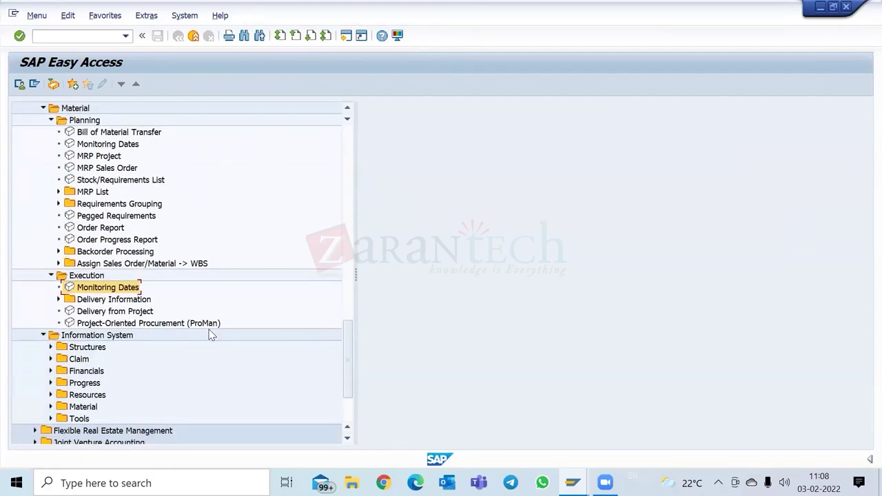
scroll(123, 362, down, 1)
scroll(123, 362, down, 1)
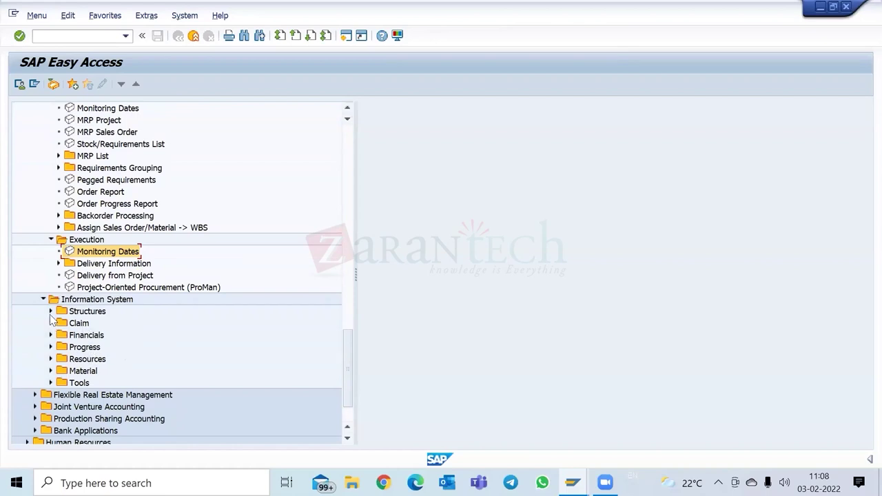
Step: Expand Structures under Information System and view the reports in Individual Overviews, collapsing Individual Overviews again
click(95, 315)
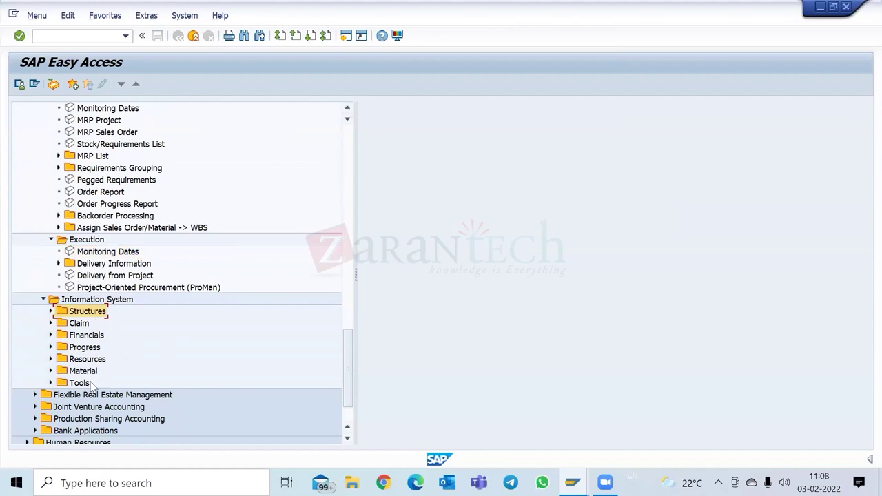
click(51, 312)
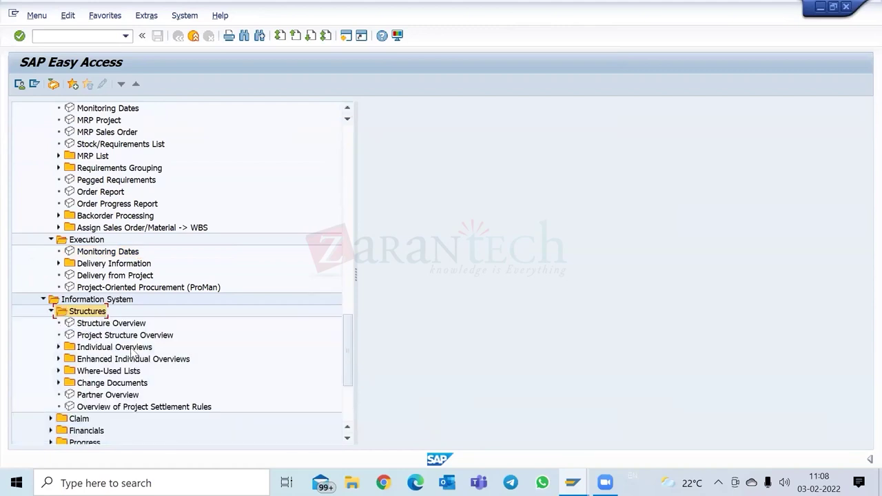
click(58, 347)
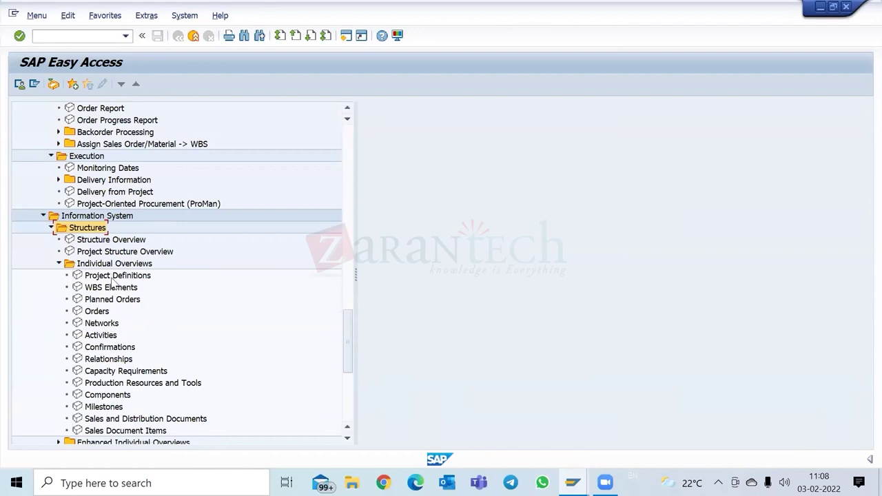
scroll(121, 370, down, 2)
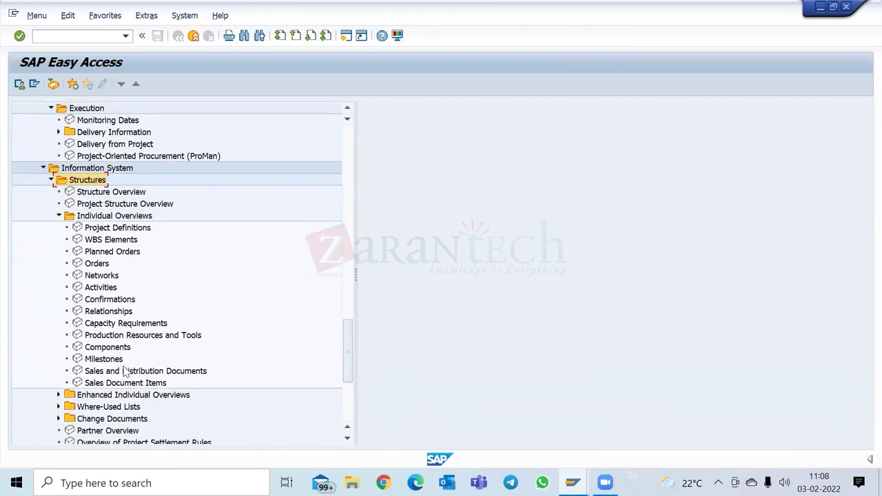
click(59, 216)
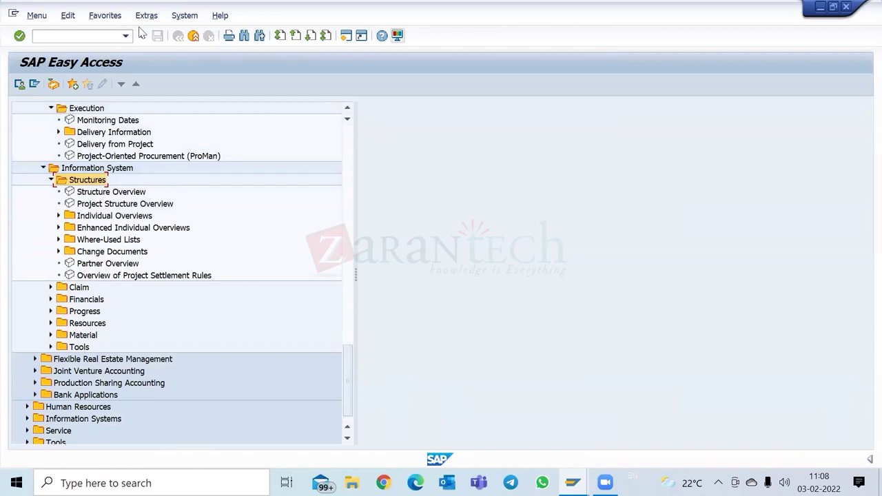
Step: Turn on the display of technical names in the menu settings
key(shift+F9)
click(31, 225)
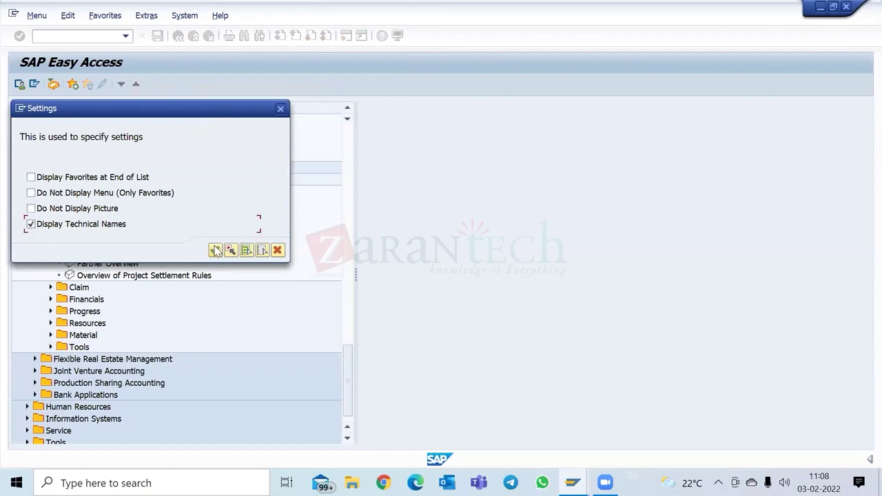
click(216, 250)
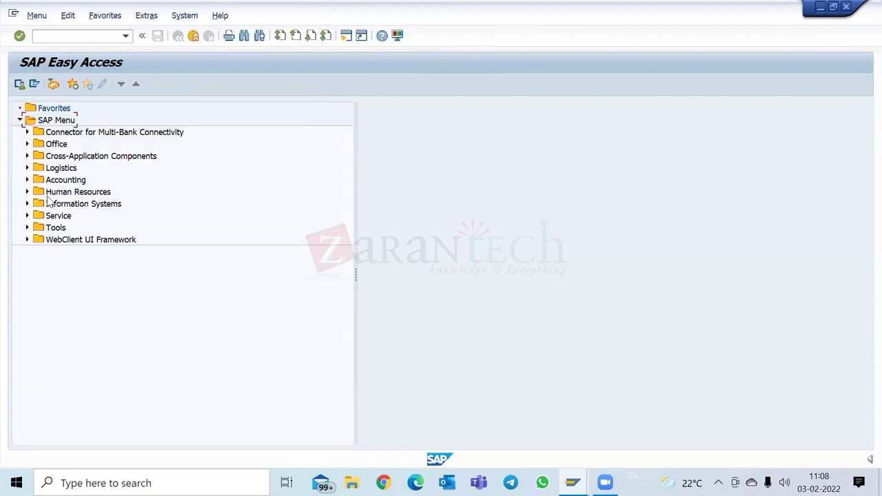
Step: Expand Accounting, Project System and its Information System folder again in the refreshed SAP Menu
click(27, 180)
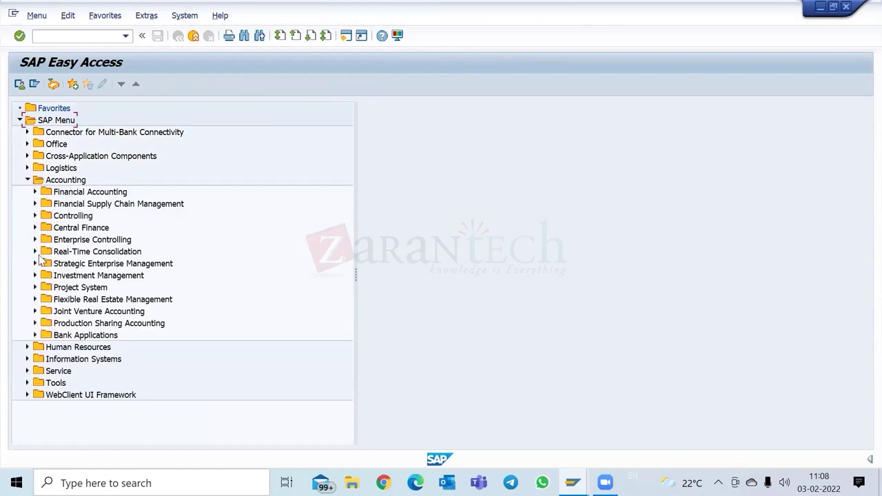
click(35, 288)
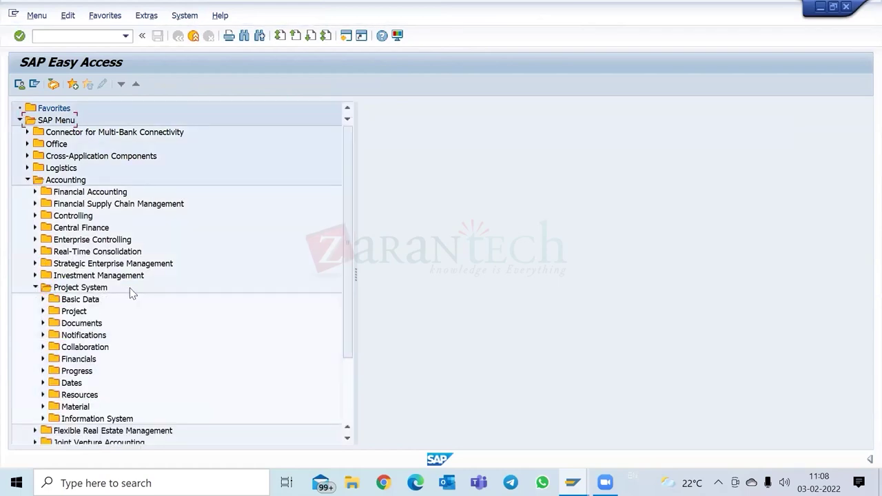
scroll(131, 293, down, 3)
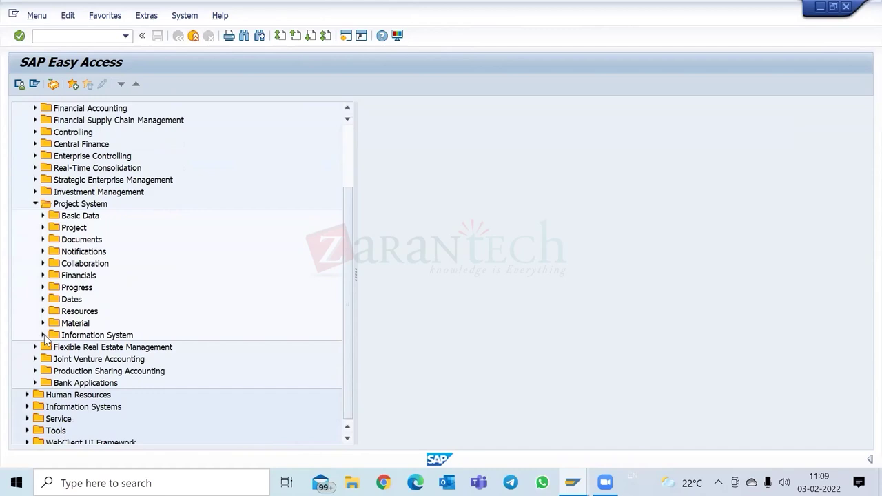
click(43, 335)
scroll(143, 330, down, 2)
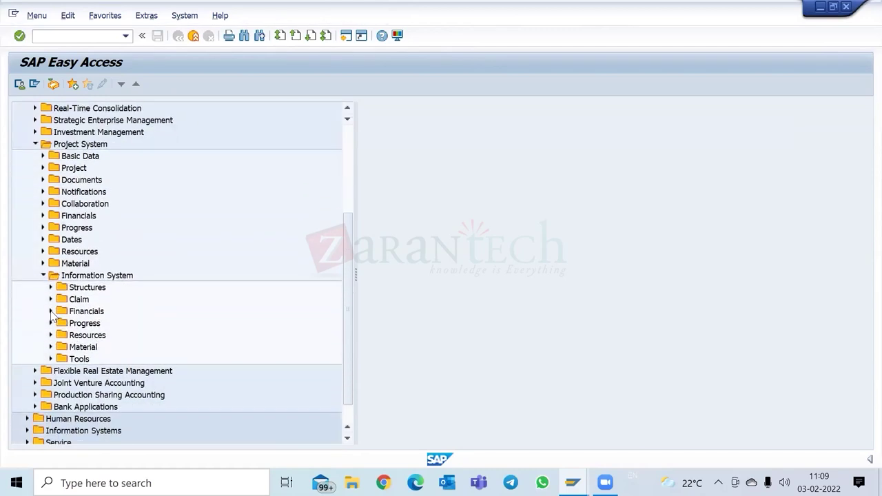
Step: Expand the Financials folder under Information System down to the Plan-Based folder within Costs
click(51, 311)
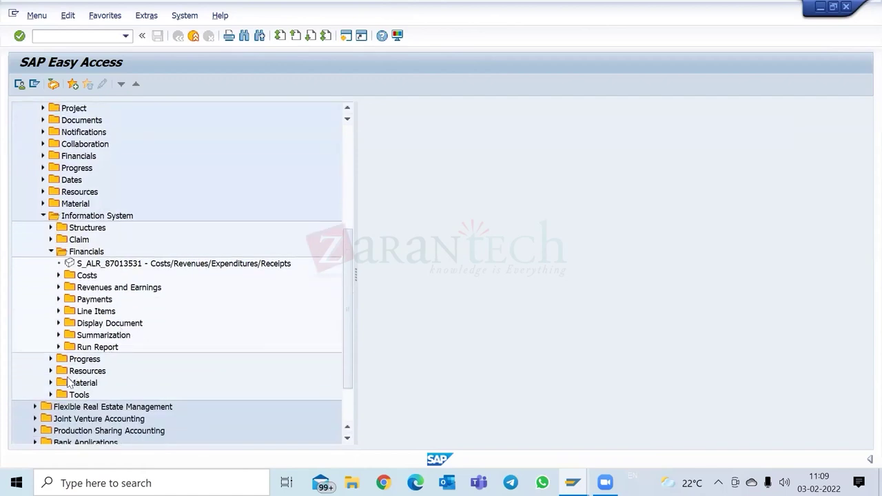
click(58, 275)
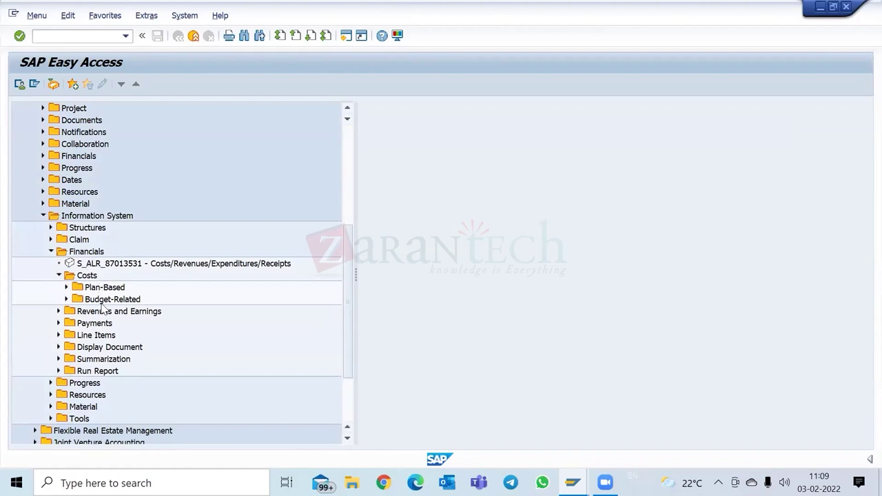
click(66, 288)
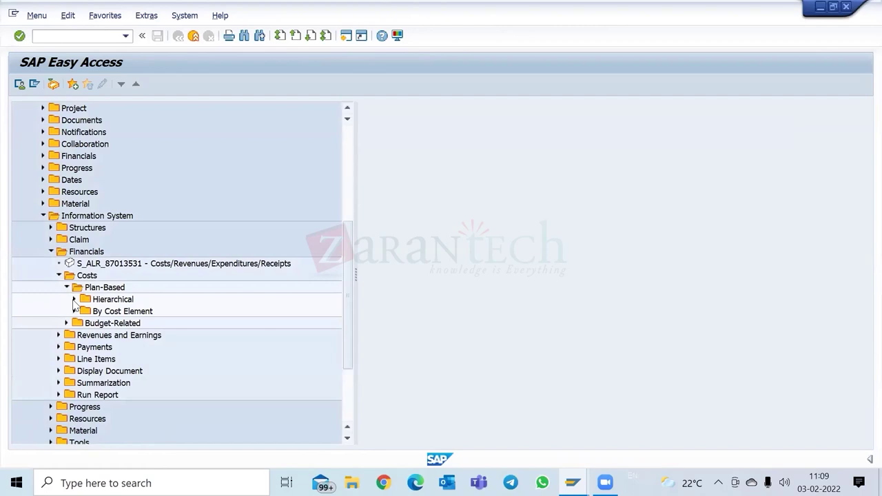
Step: View the Hierarchical and By Cost Element cost reports under Plan-Based, collapsing each folder again
click(74, 300)
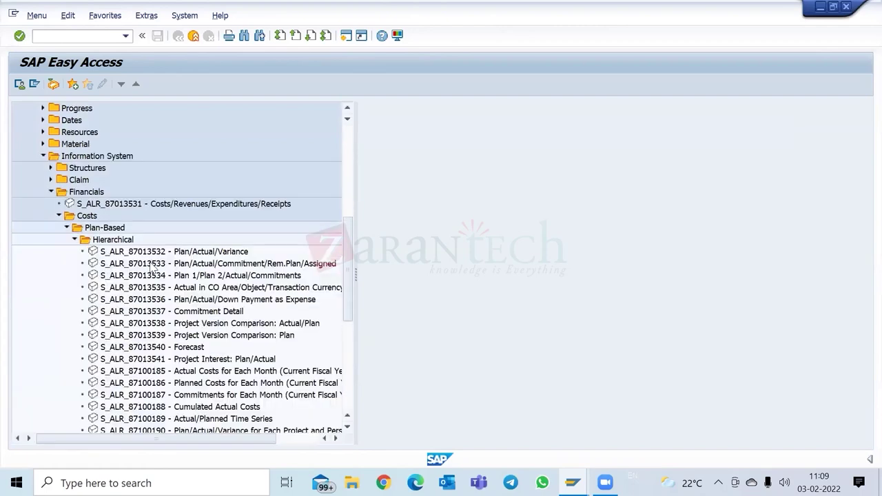
click(75, 240)
click(74, 252)
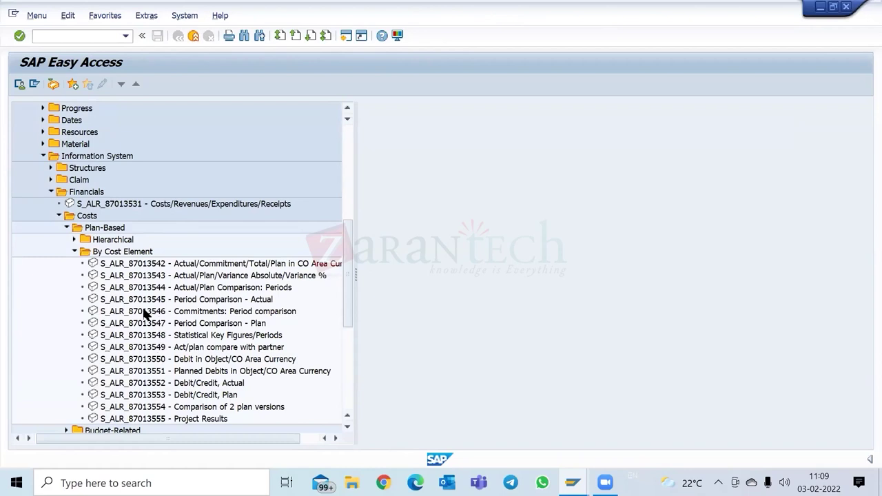
click(75, 251)
Step: Expand the Budget-Related folder under Costs to view its reports, and expand the Revenues and Earnings folder
click(67, 264)
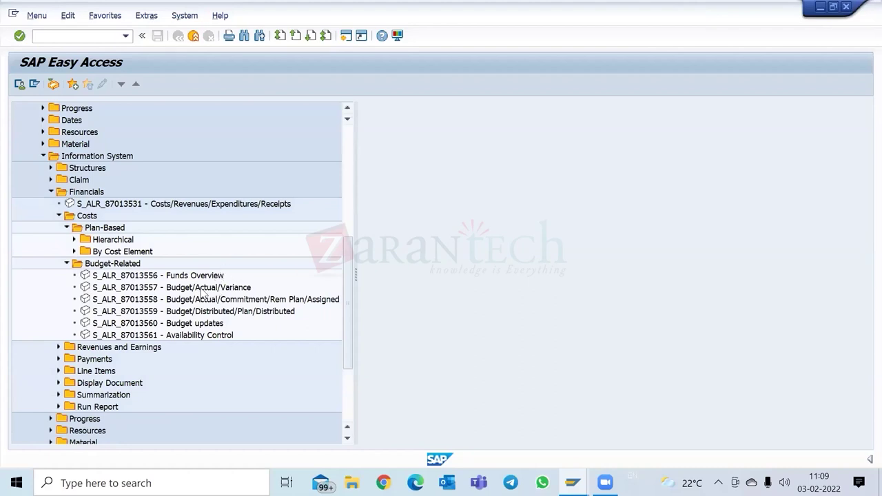
scroll(131, 313, down, 2)
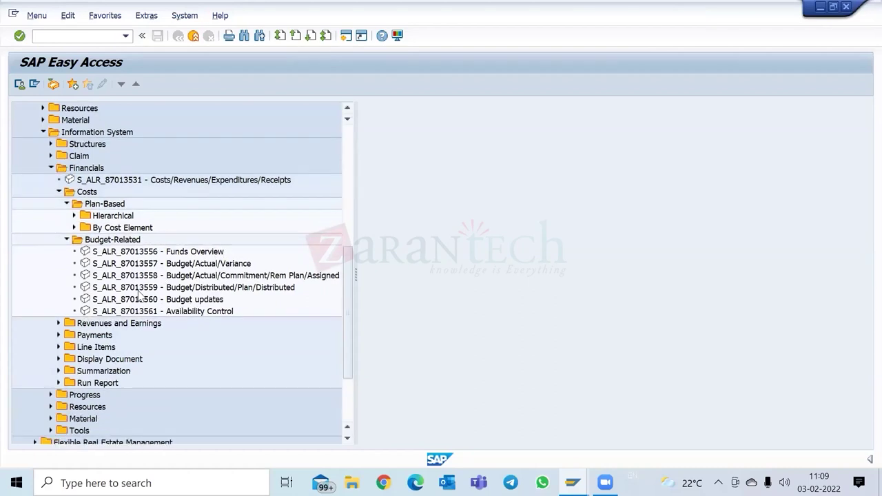
click(58, 324)
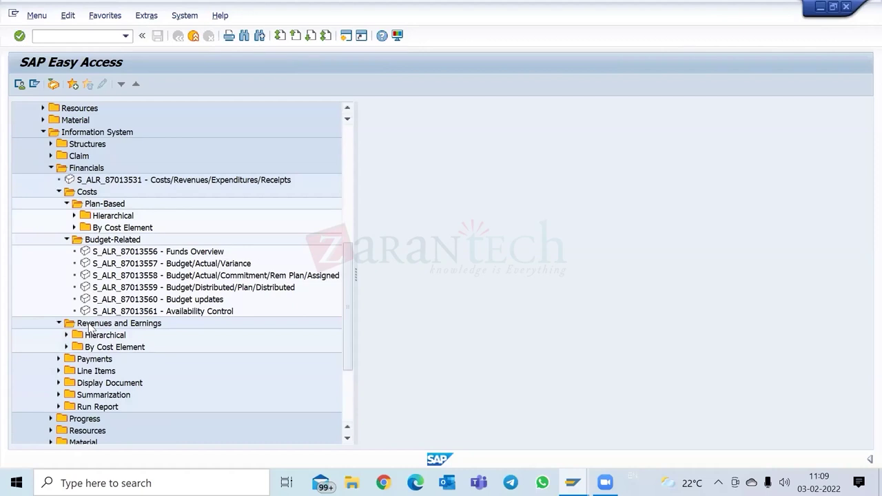
scroll(234, 274, down, 1)
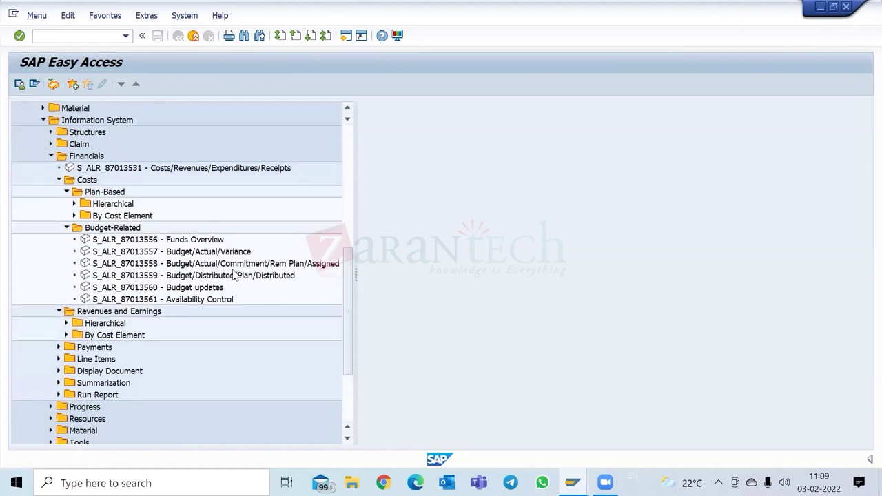
Step: Expand the Hierarchical and By Cost Element folders under Revenues and Earnings and review their reports
click(67, 323)
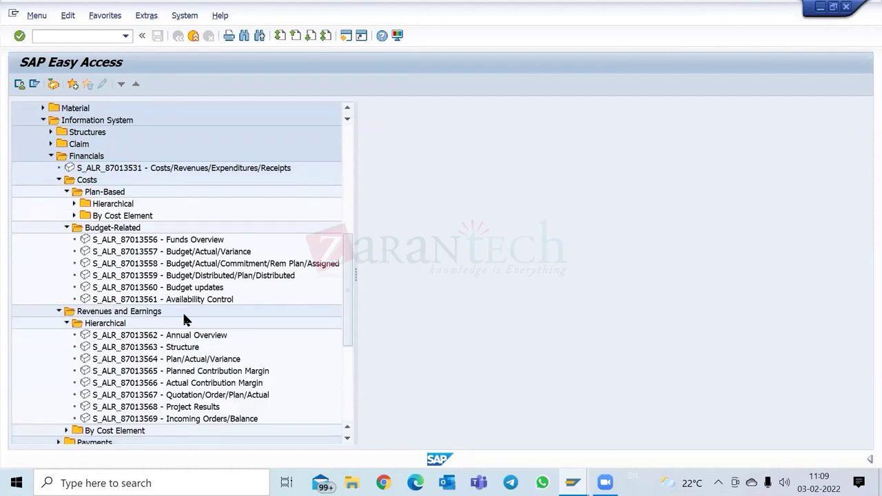
scroll(183, 319, down, 2)
click(67, 407)
scroll(103, 385, down, 3)
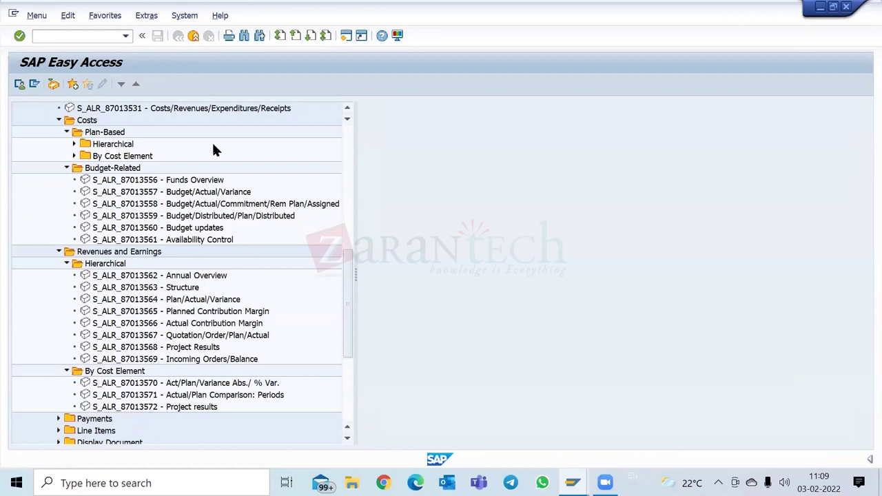
Step: Expand the By Cost Element folder under Plan-Based costs again to view its reports
click(74, 156)
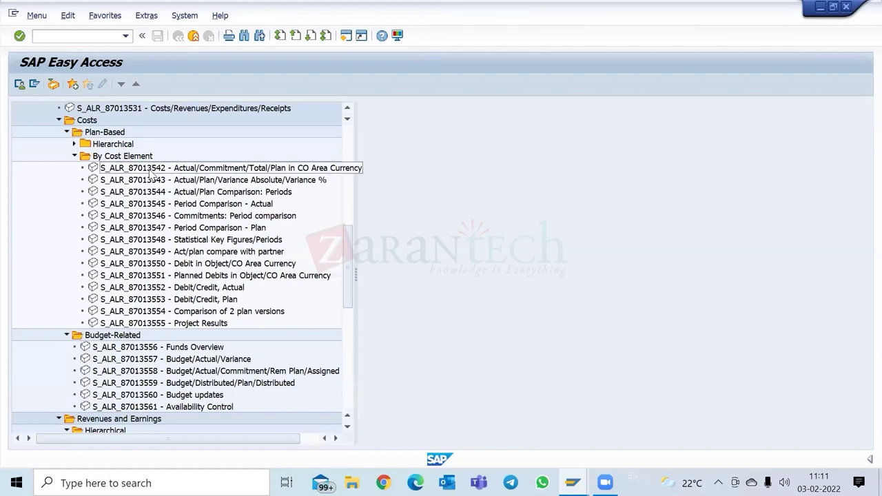
Step: Review the By Cost Element reports under Plan-Based costs, starting with Actual/Commitment/Total/Plan in CO Area Currency
click(150, 172)
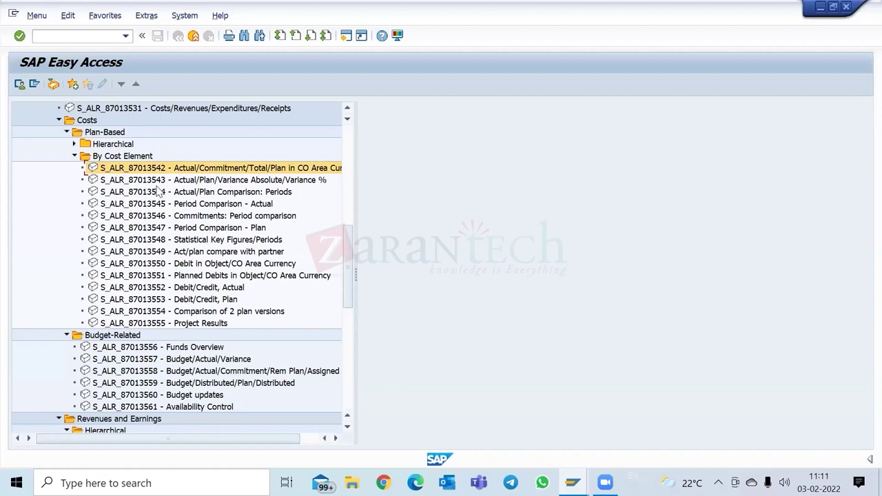
scroll(170, 204, down, 1)
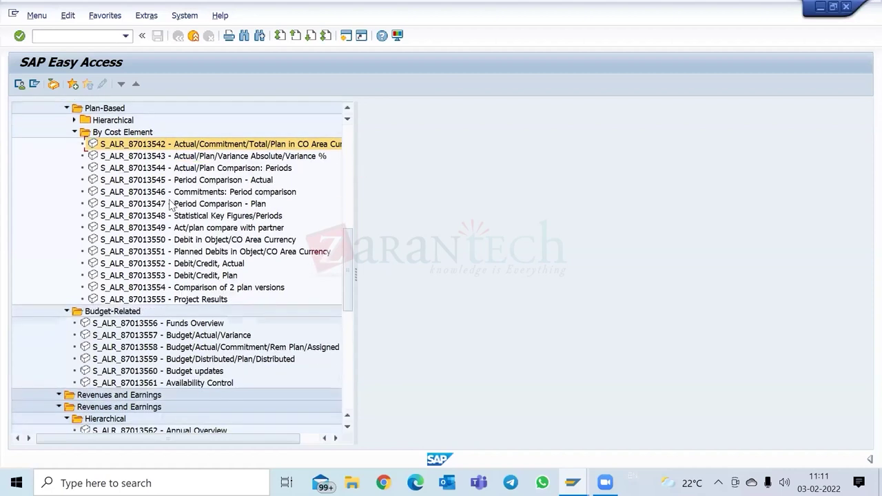
scroll(170, 204, down, 2)
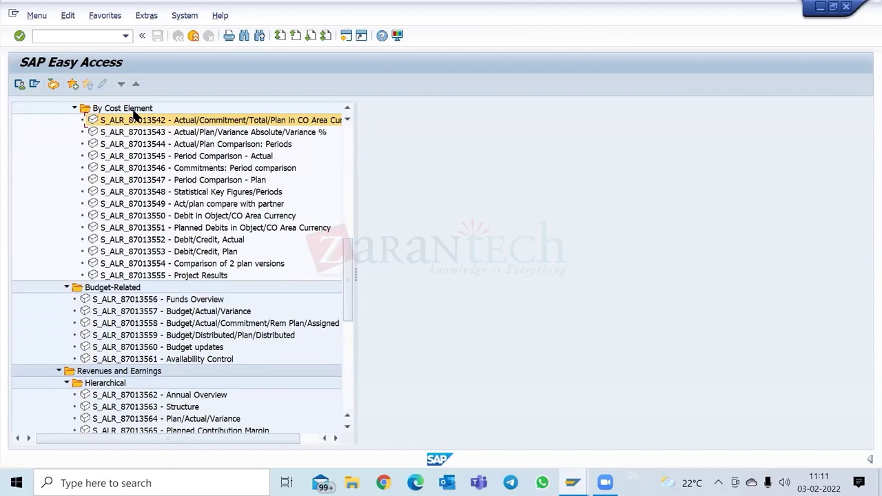
scroll(148, 153, up, 1)
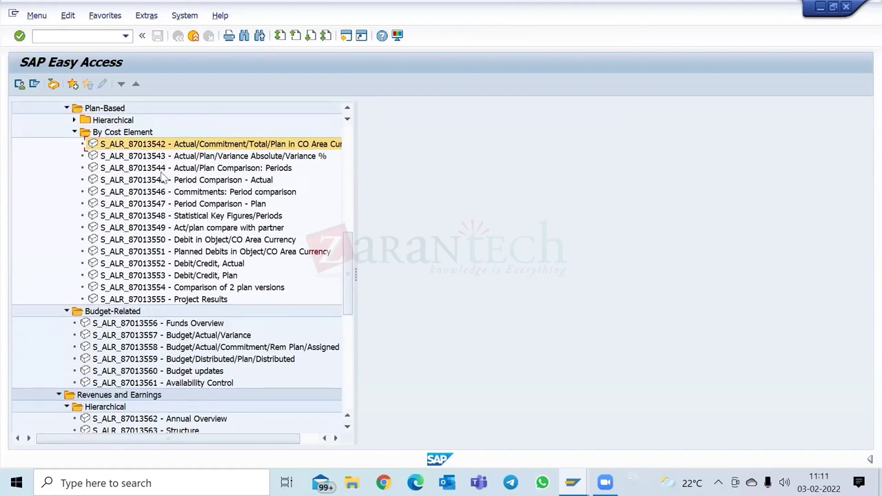
scroll(165, 211, down, 2)
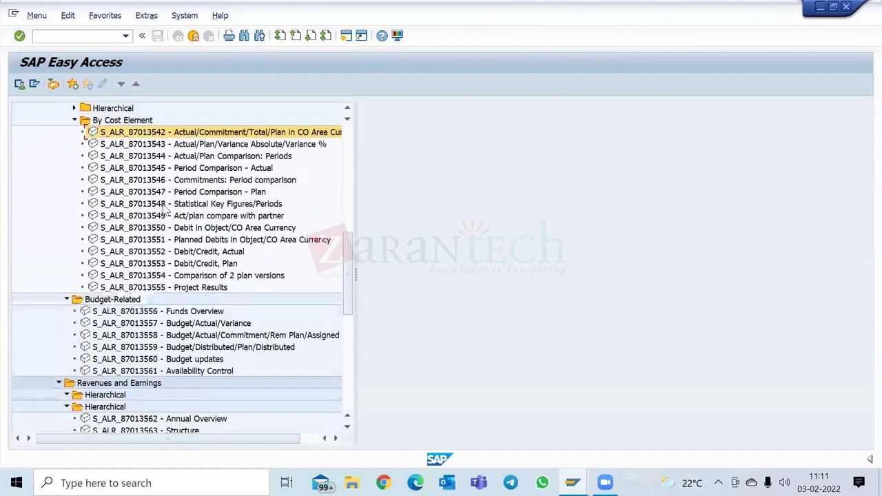
Step: Review the Budget-Related cost reports, including Funds Overview and Budget/Actual/Variance
click(133, 290)
click(135, 301)
scroll(191, 277, down, 1)
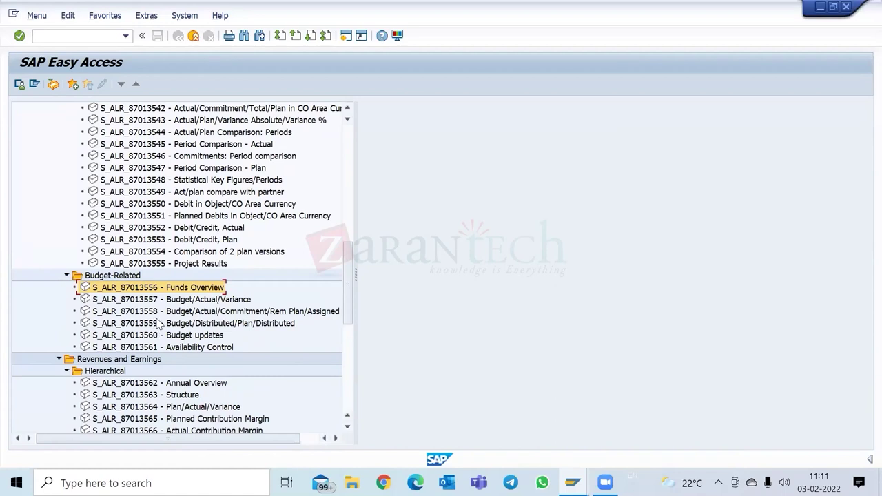
click(155, 302)
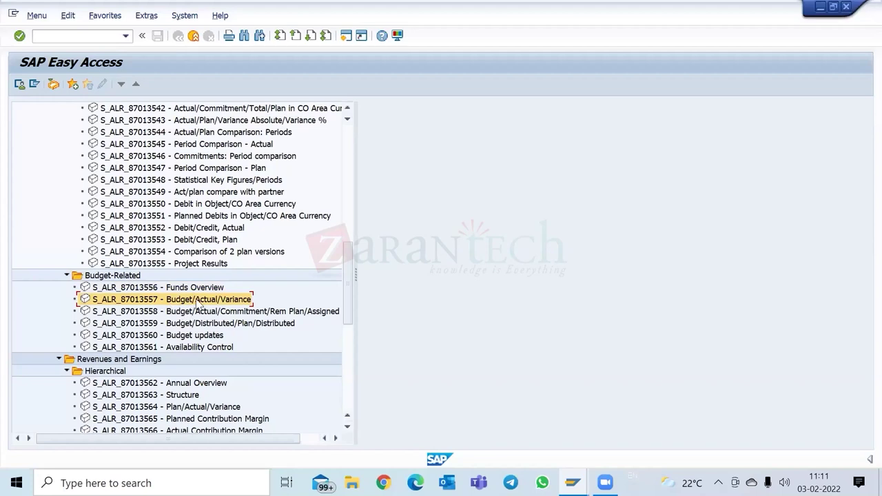
scroll(196, 306, down, 3)
Step: Collapse the By Cost Element folder and its parent Plan-Based folder under Costs
scroll(198, 303, up, 4)
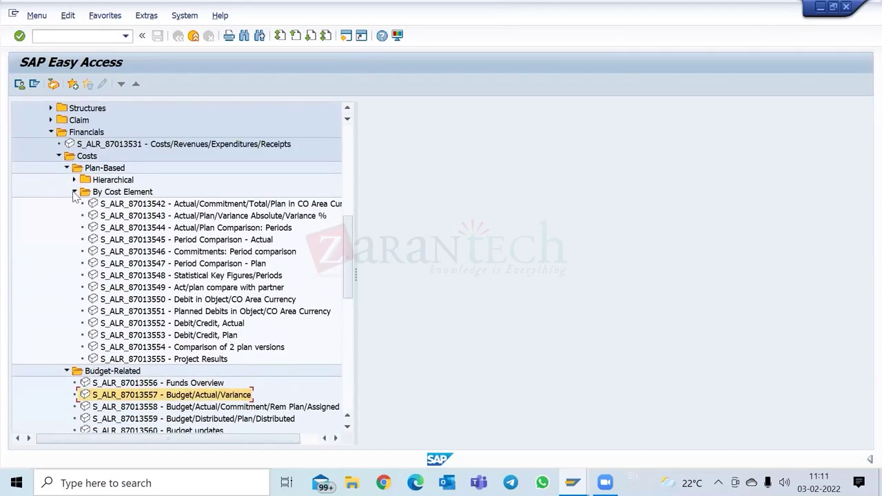
click(75, 191)
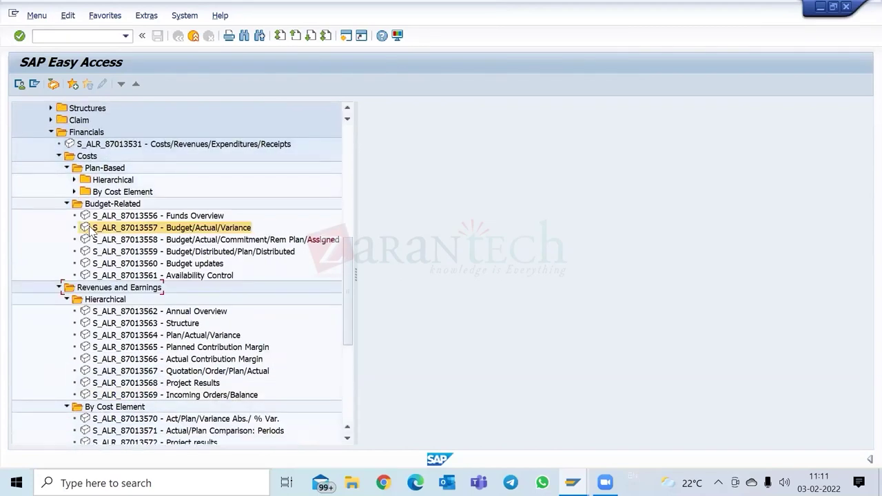
click(67, 167)
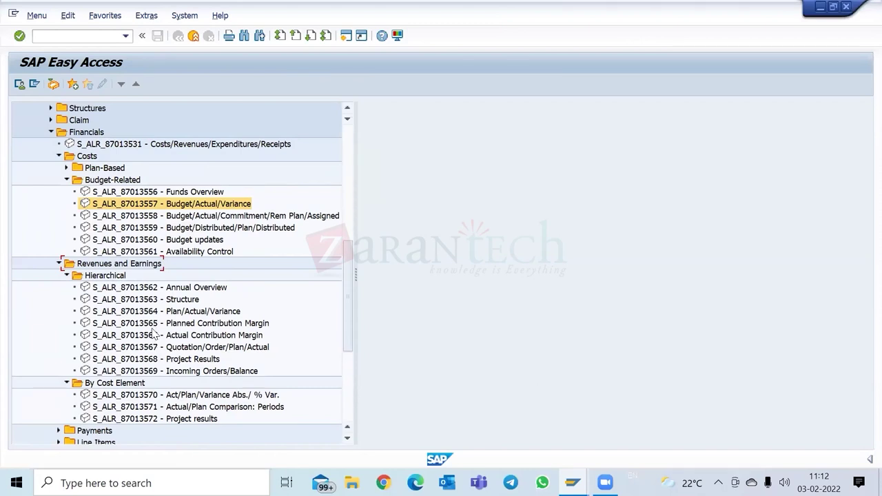
Step: Review the Hierarchical and By Cost Element reports under Revenues and Earnings, including Planned Contribution Margin and Plan/Actual/Variance
click(152, 324)
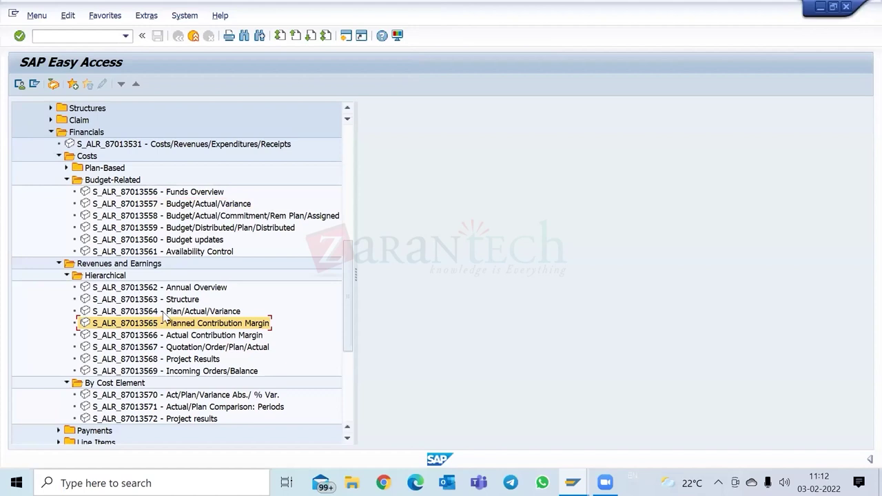
click(150, 314)
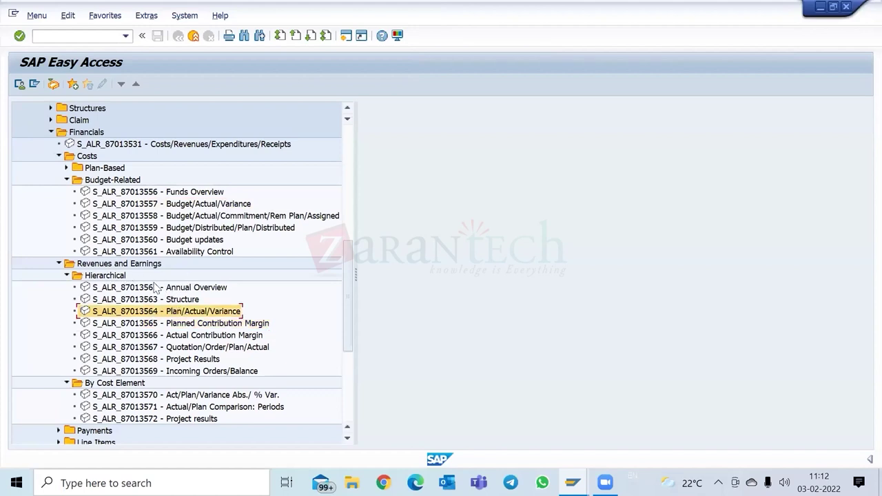
scroll(164, 304, down, 1)
scroll(164, 304, down, 7)
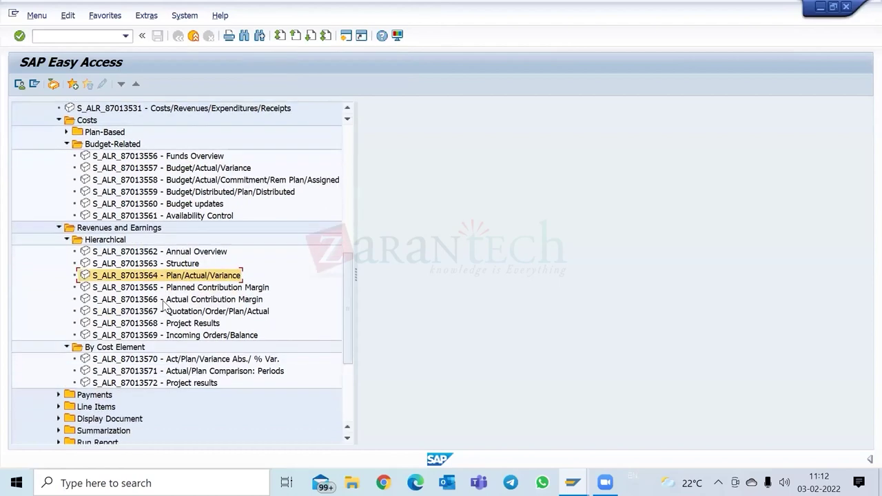
scroll(164, 303, down, 2)
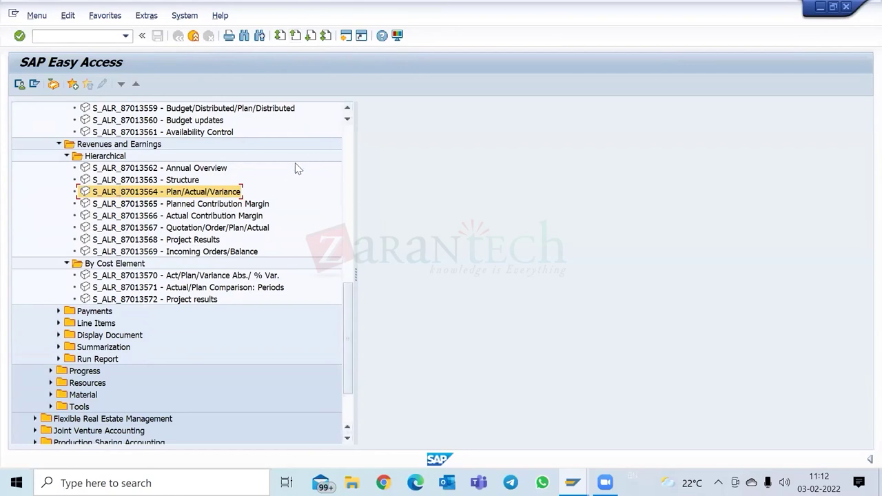
scroll(325, 230, up, 2)
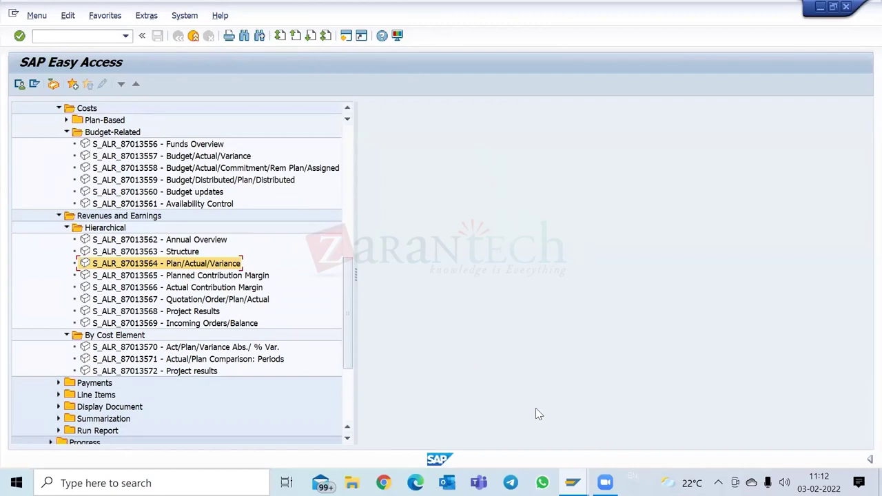
key(Return)
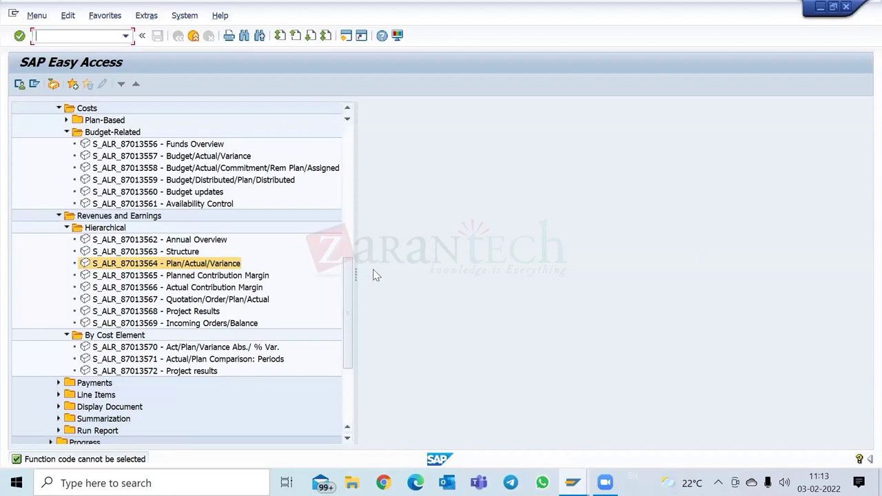
Step: Add the CJ20N Project Builder transaction from the Project folder under Project System to the favorites
drag(347, 290, 342, 140)
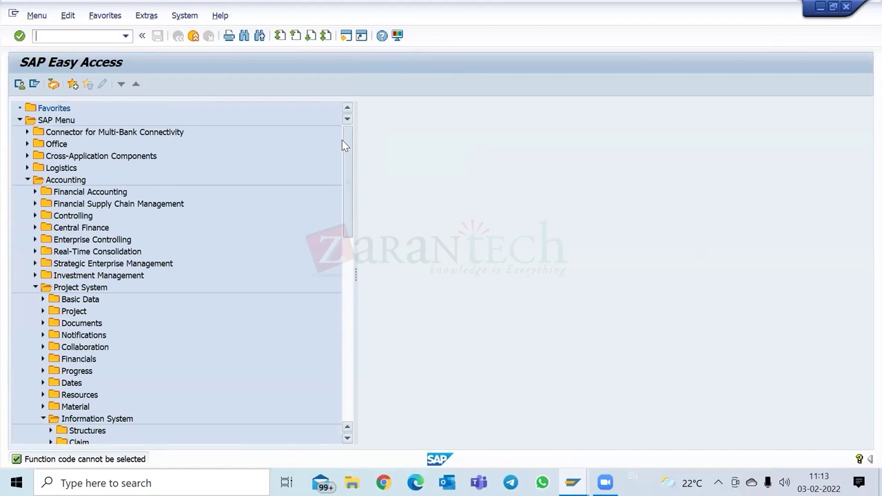
scroll(344, 183, down, 2)
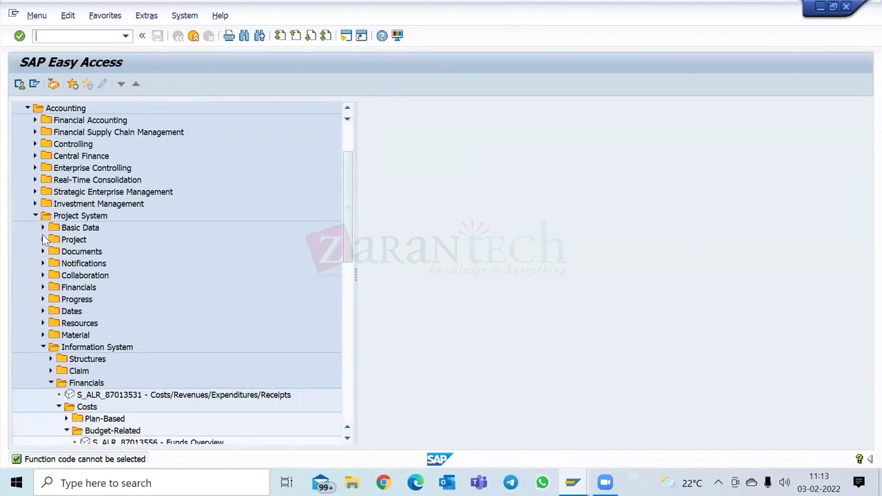
click(43, 239)
click(122, 254)
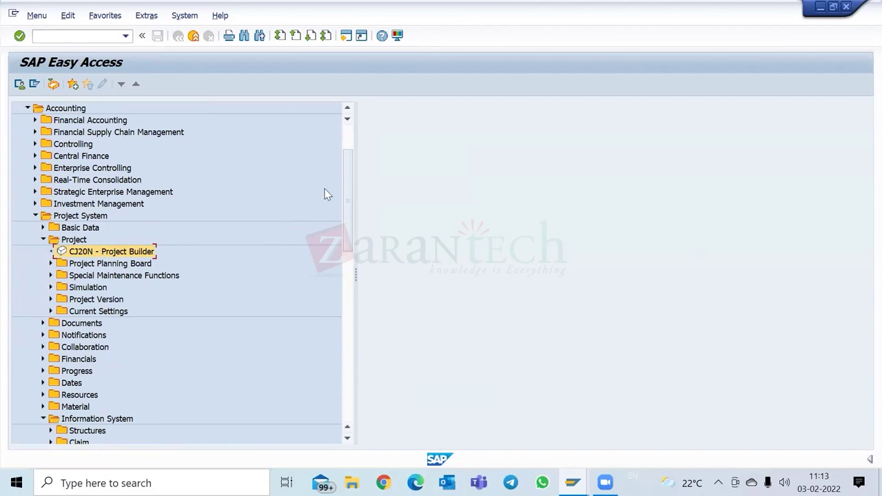
drag(345, 188, 348, 153)
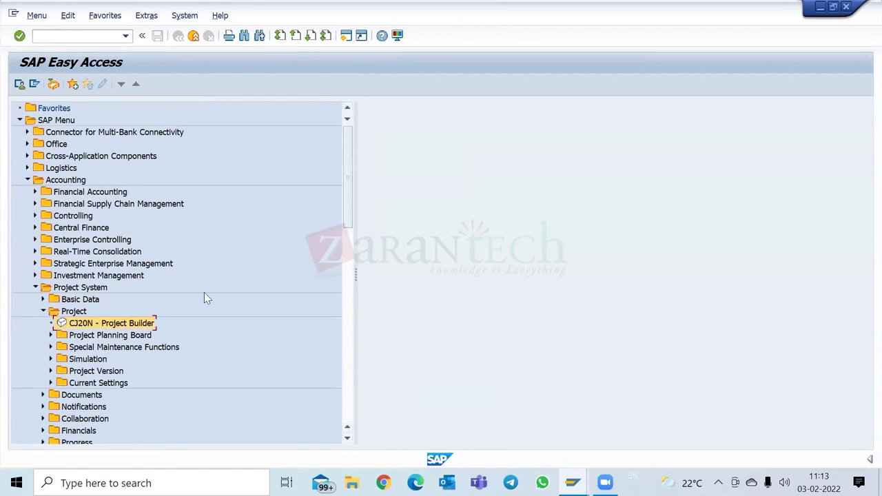
right_click(133, 325)
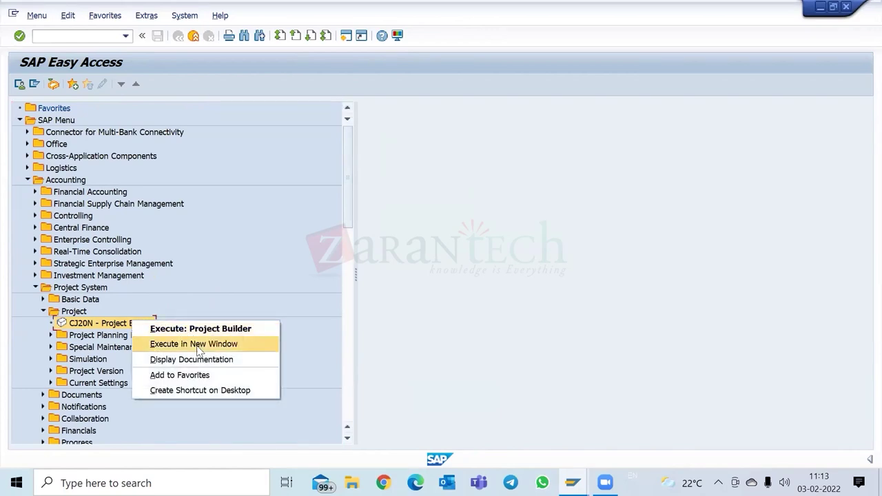
click(193, 378)
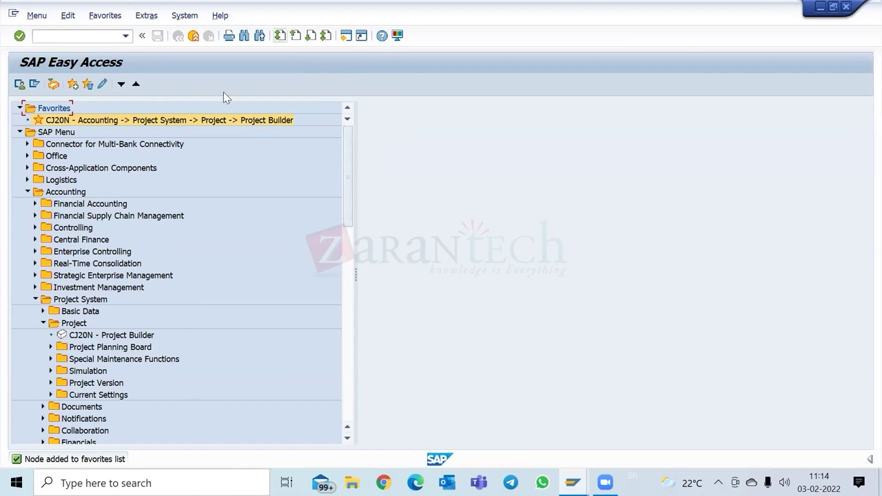
Step: Launch Project Builder from the favorites, open CAPEX Project C-1000, and widen the project structure area to show the Identification column
double_click(194, 120)
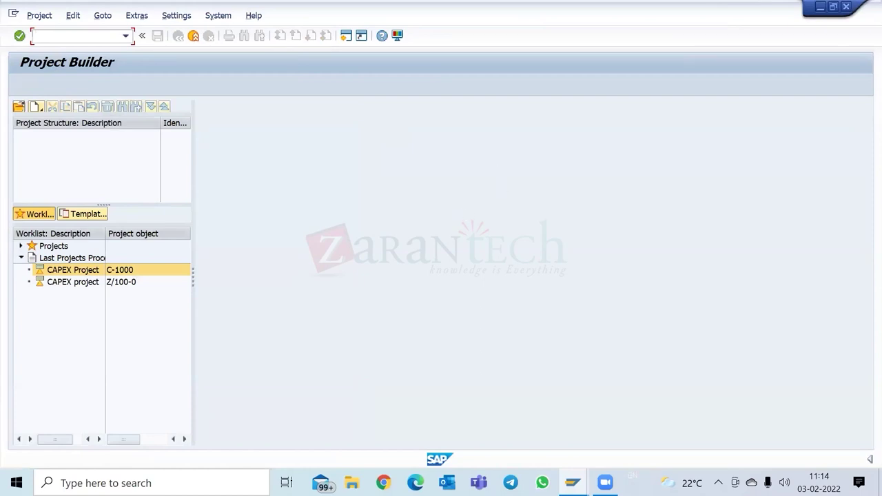
double_click(91, 273)
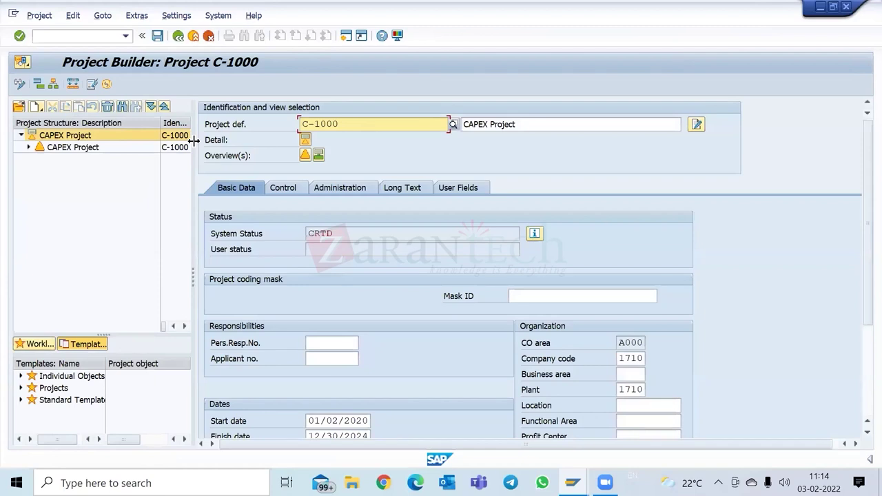
drag(194, 141, 263, 140)
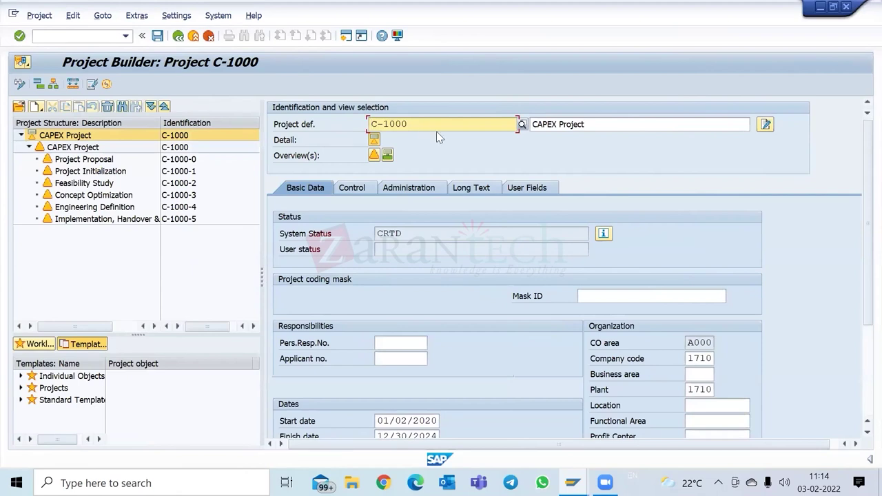
Step: Collapse and expand the C-1000 project structure to view its WBS elements, and select the Project Proposal element
click(29, 148)
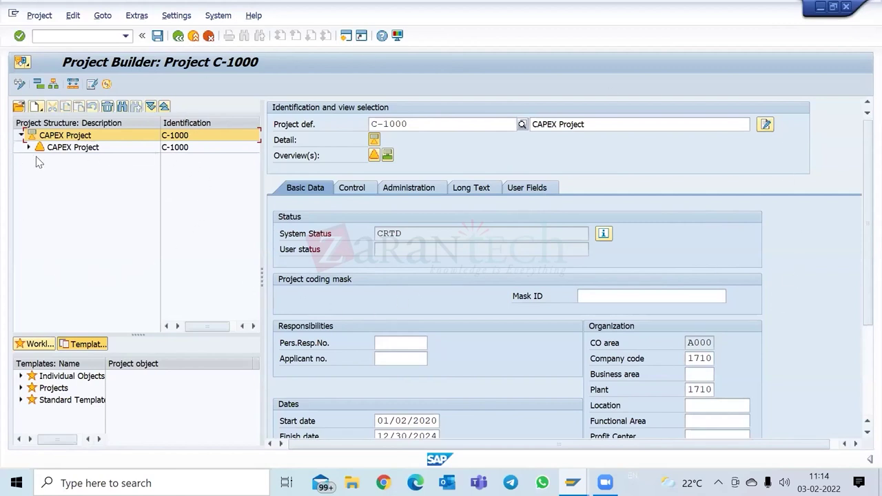
click(151, 106)
click(61, 137)
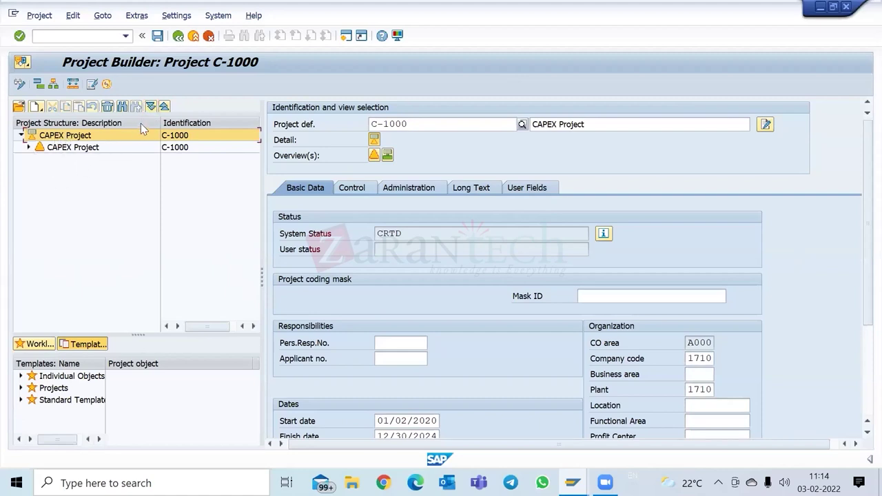
click(28, 147)
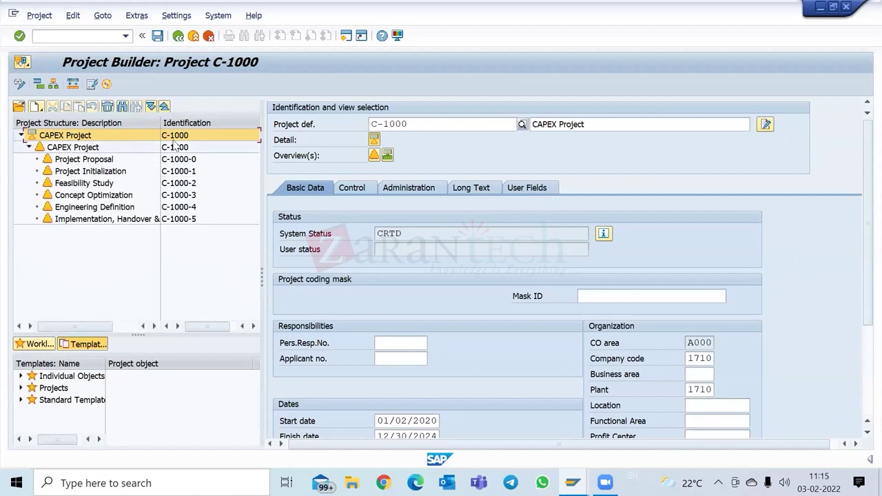
click(164, 107)
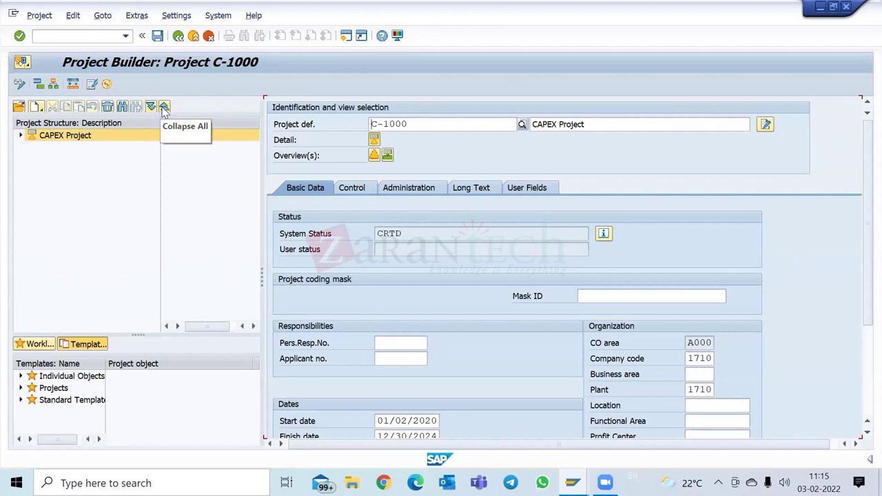
click(150, 108)
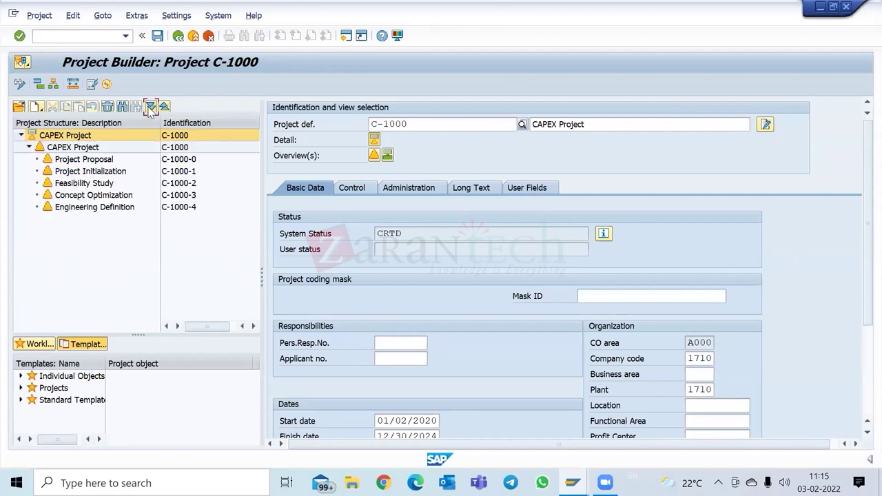
click(164, 107)
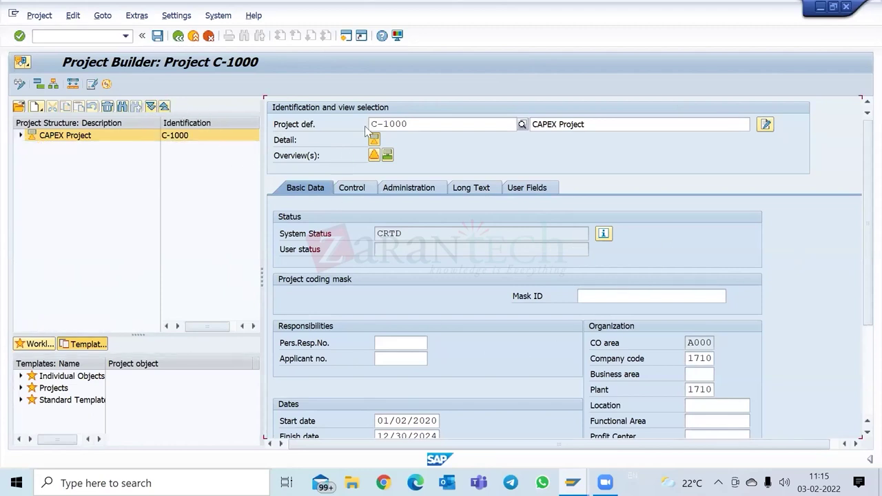
click(152, 107)
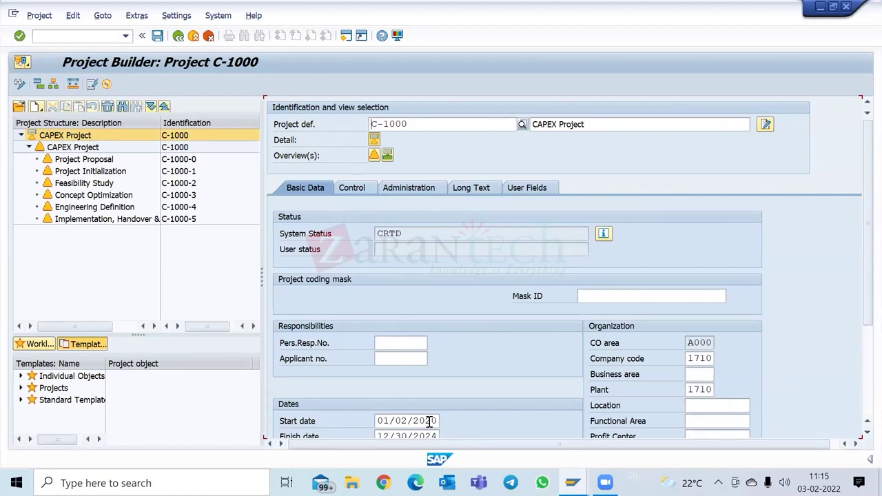
click(85, 160)
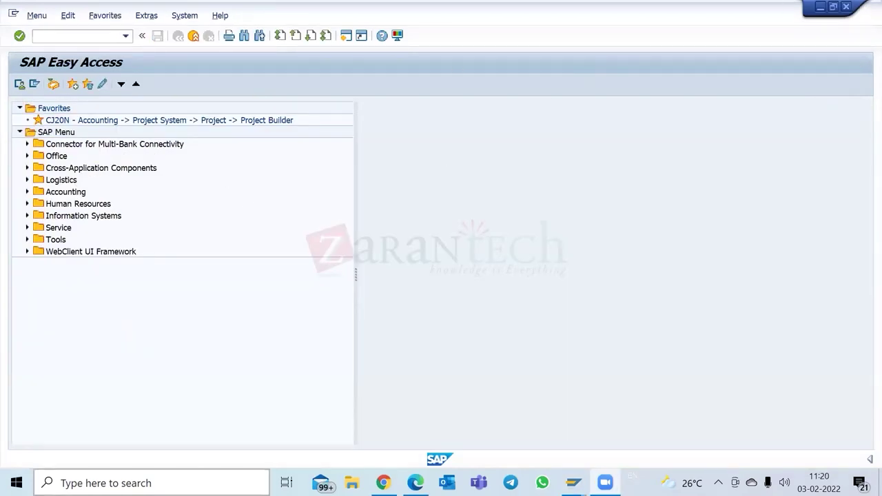
Step: Launch Project Builder from the favorites again and reopen CAPEX Project C-1000 from the last processed projects
double_click(160, 121)
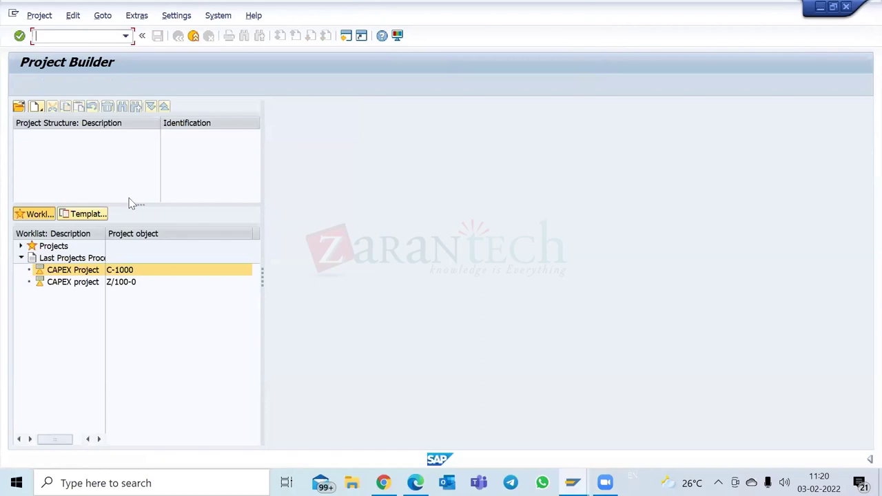
double_click(89, 271)
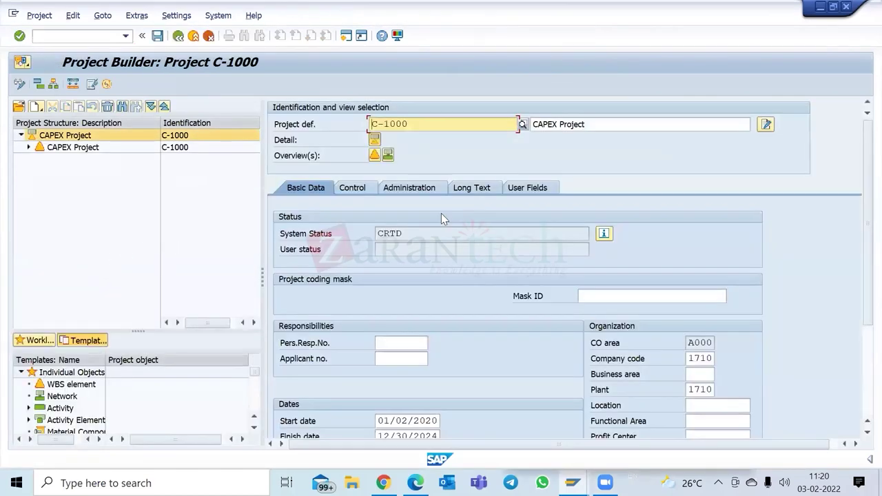
Step: Collapse the C-1000 project structure, select its project definition, and view the administration data
click(164, 110)
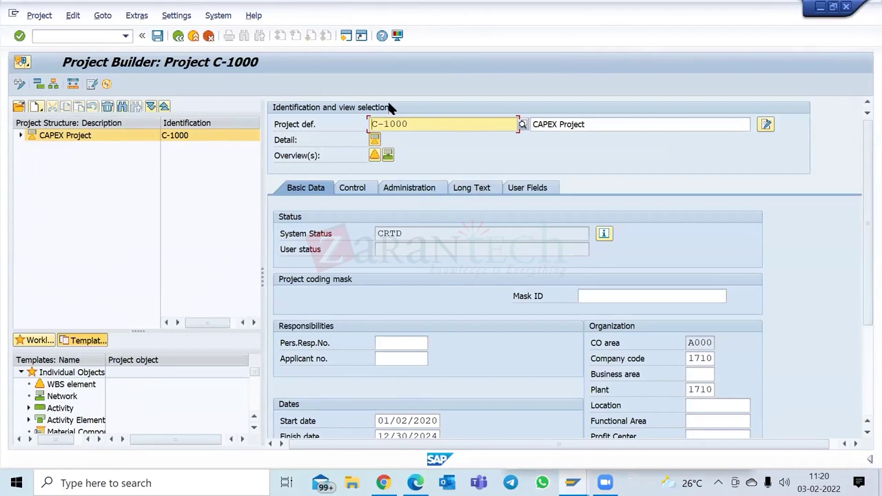
click(61, 138)
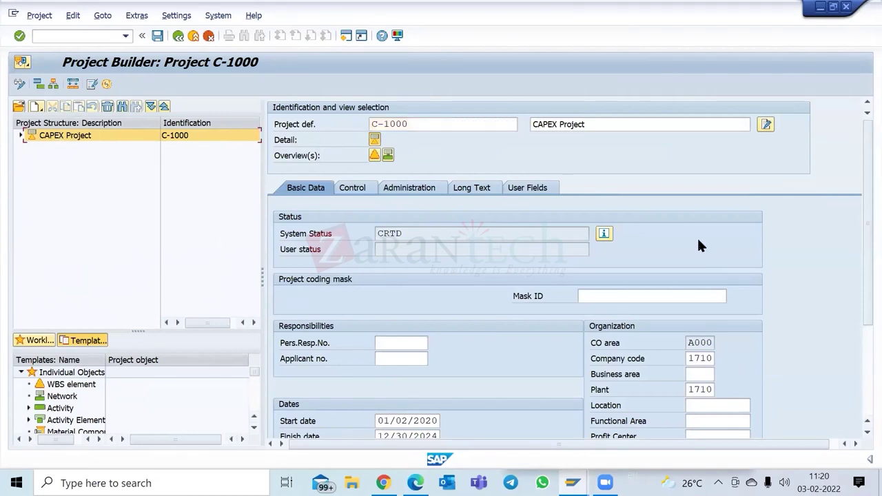
click(428, 190)
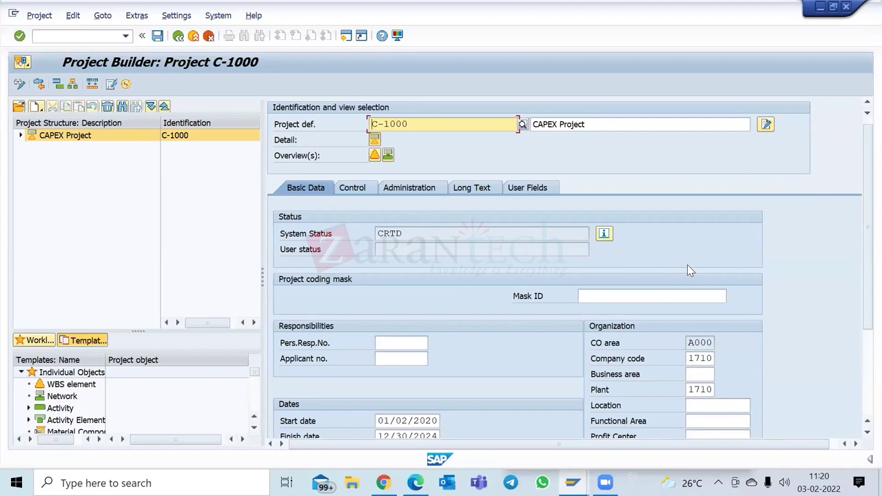
Step: Examine the organization fields in the basic data of C-1000, including CO area, company code, plant, business area, profit center and project currency
scroll(686, 265, down, 3)
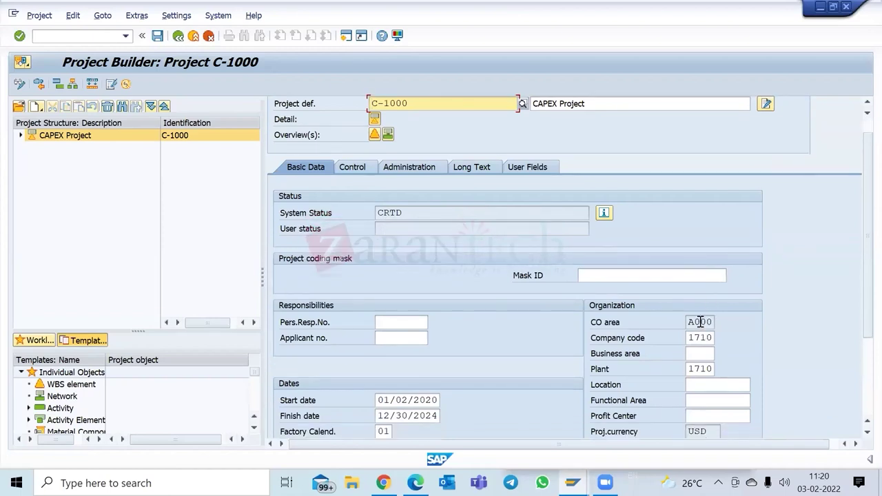
click(700, 321)
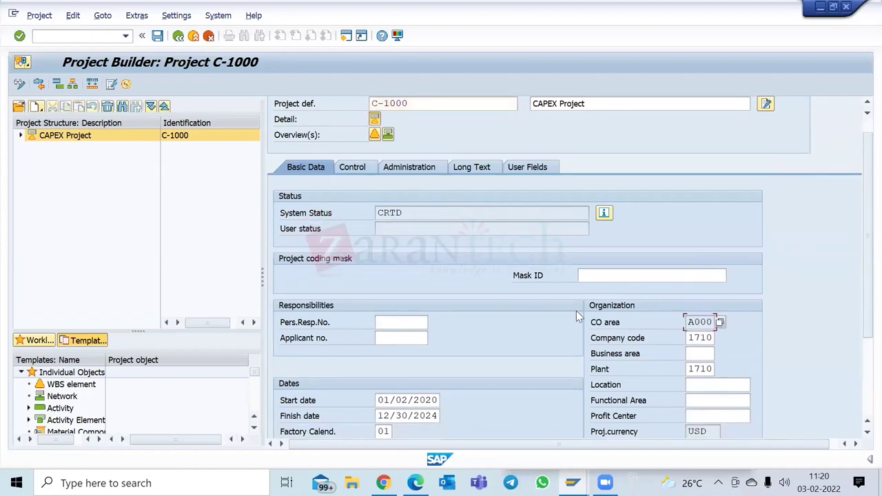
click(696, 338)
scroll(699, 366, down, 1)
click(698, 363)
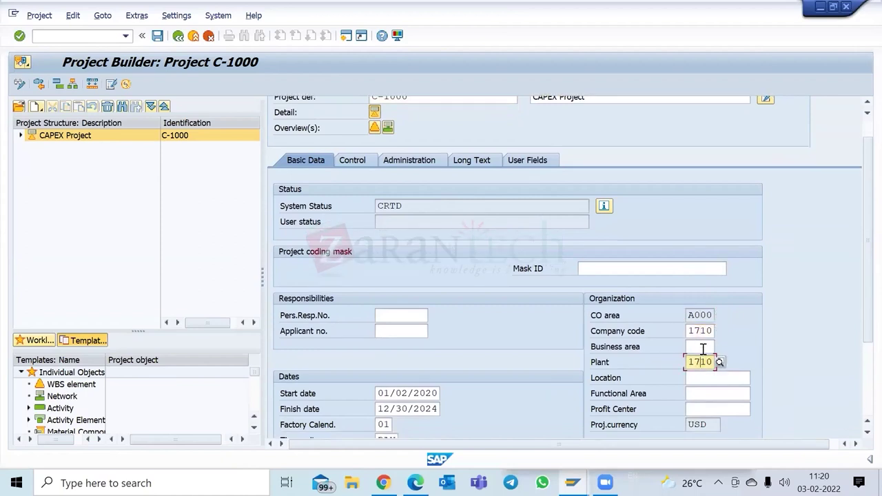
click(702, 347)
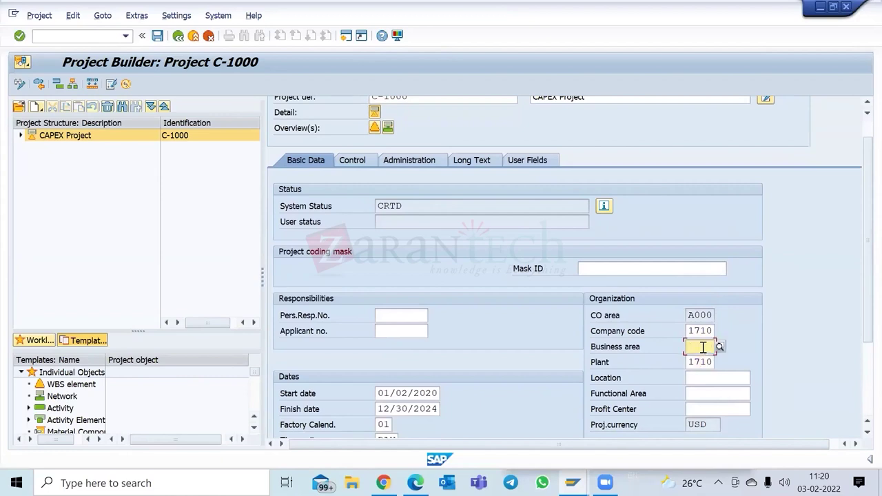
click(698, 410)
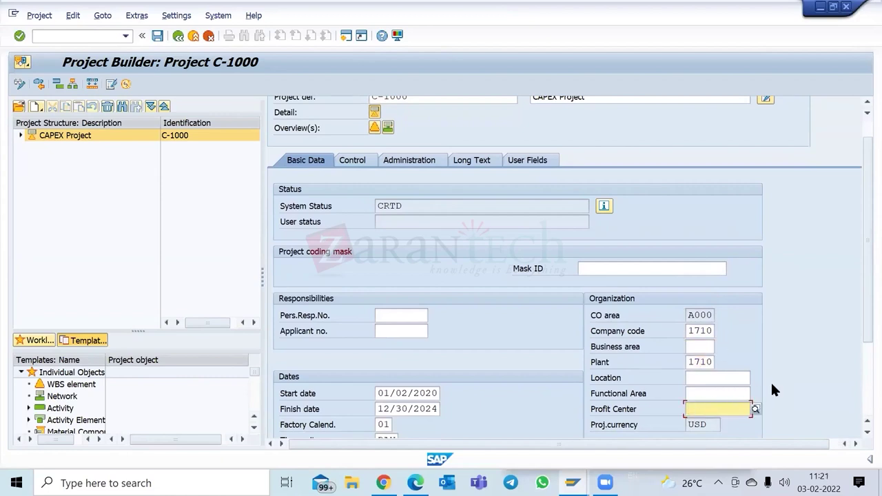
click(717, 391)
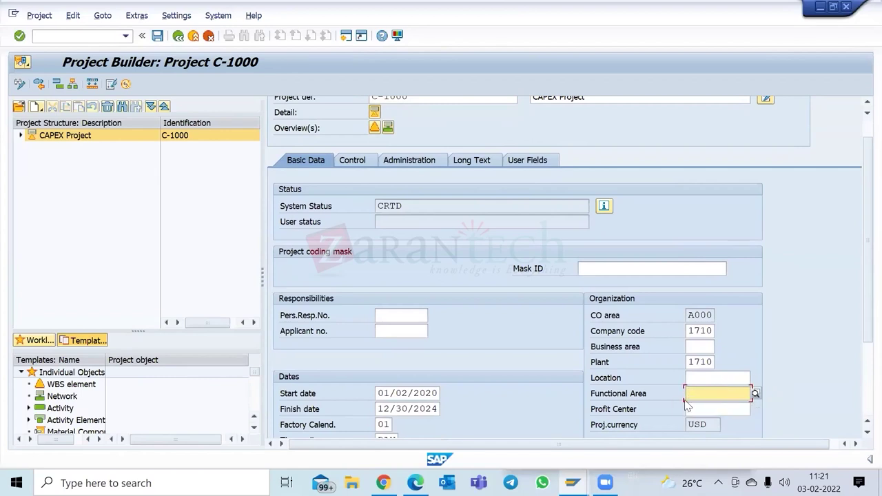
scroll(655, 401, down, 1)
drag(717, 417, 670, 417)
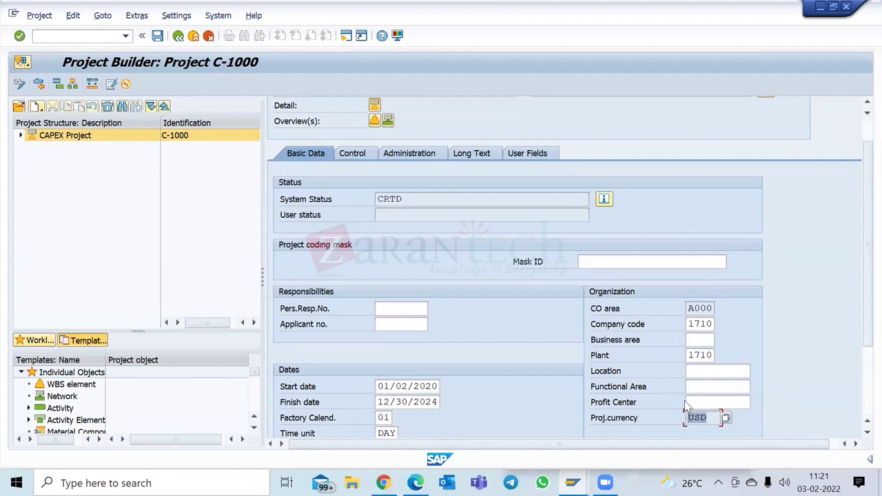
Step: Review the dates section of C-1000, focusing on the factory calendar and time unit
scroll(638, 356, down, 3)
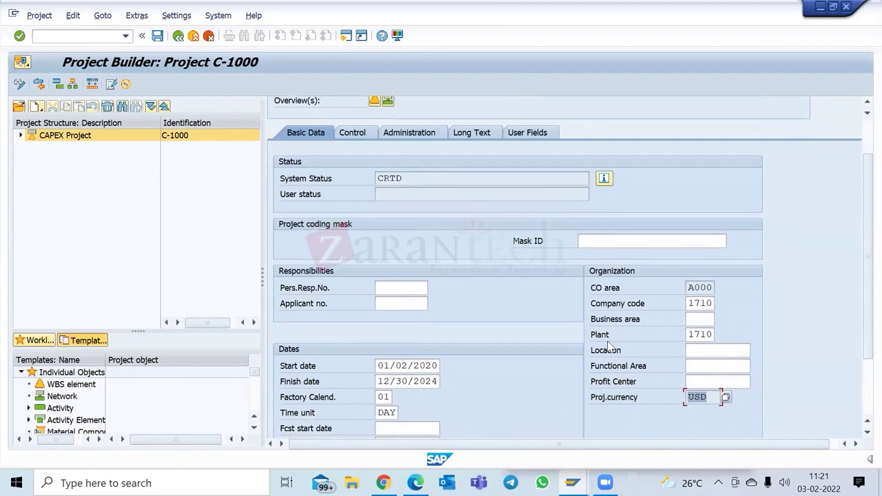
scroll(457, 290, down, 1)
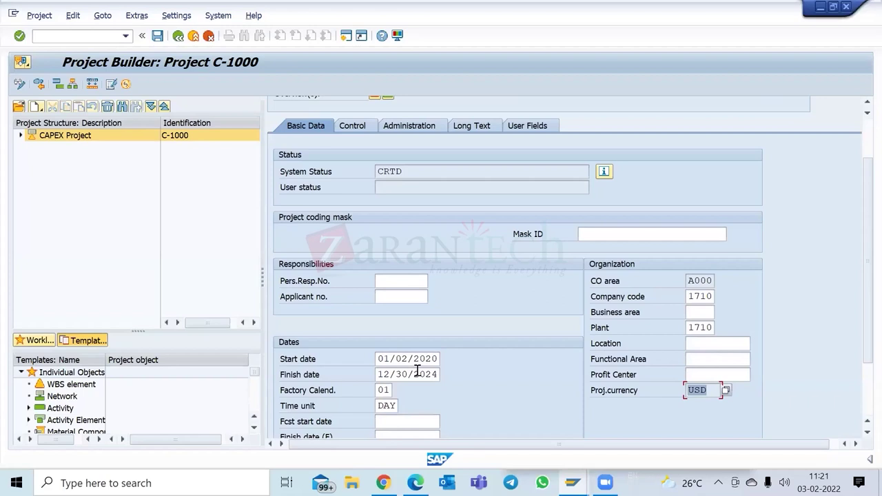
scroll(403, 376, down, 1)
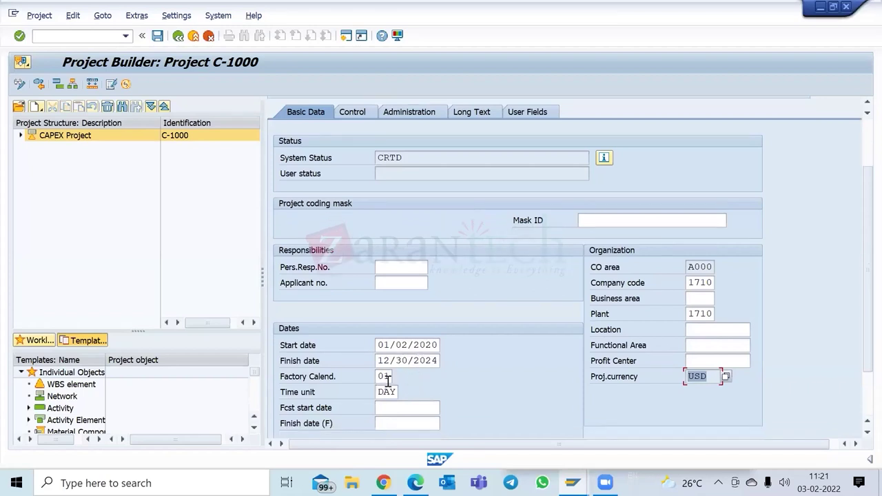
click(386, 377)
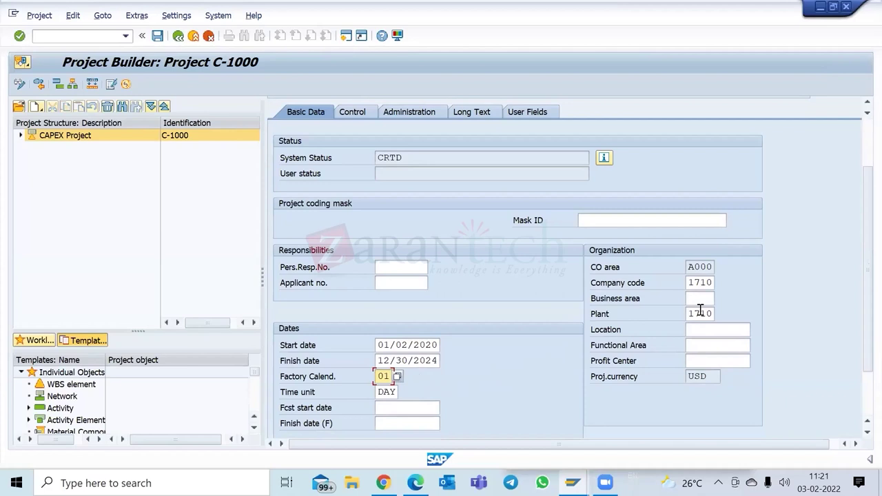
click(386, 391)
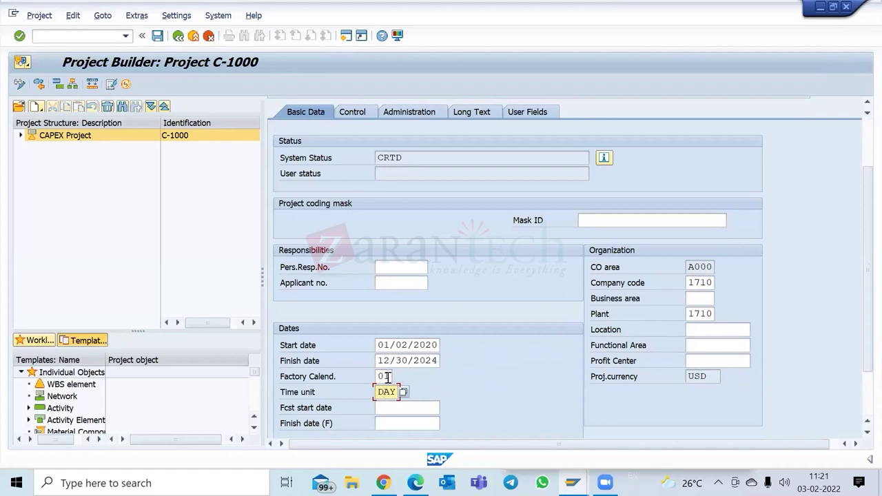
click(388, 377)
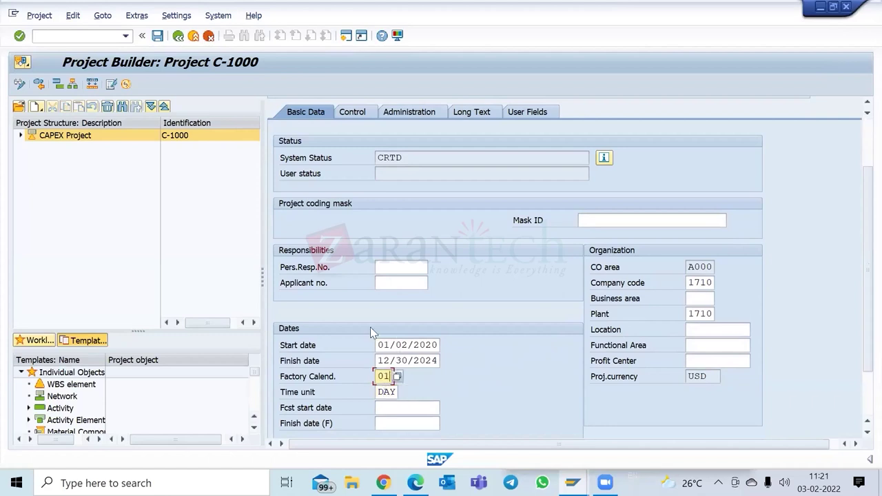
scroll(400, 330, up, 2)
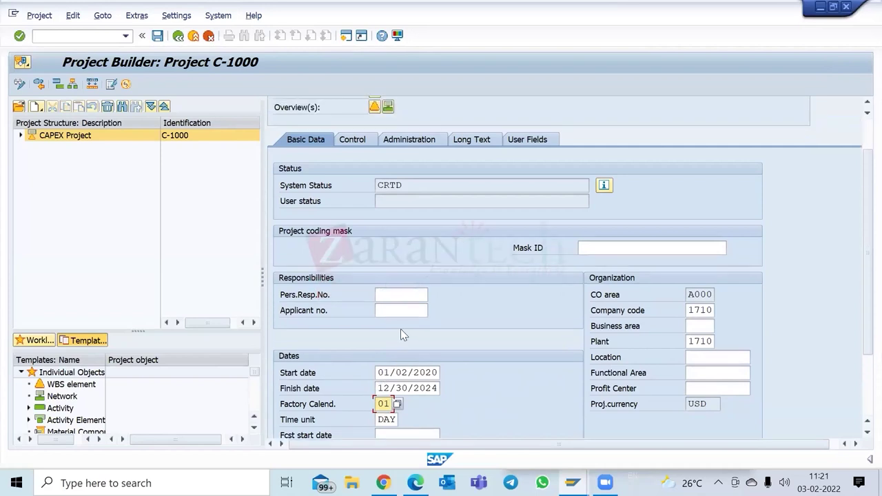
Step: Compare the control data of C-1000 with its basic data, checking the project currency under Organization
click(353, 148)
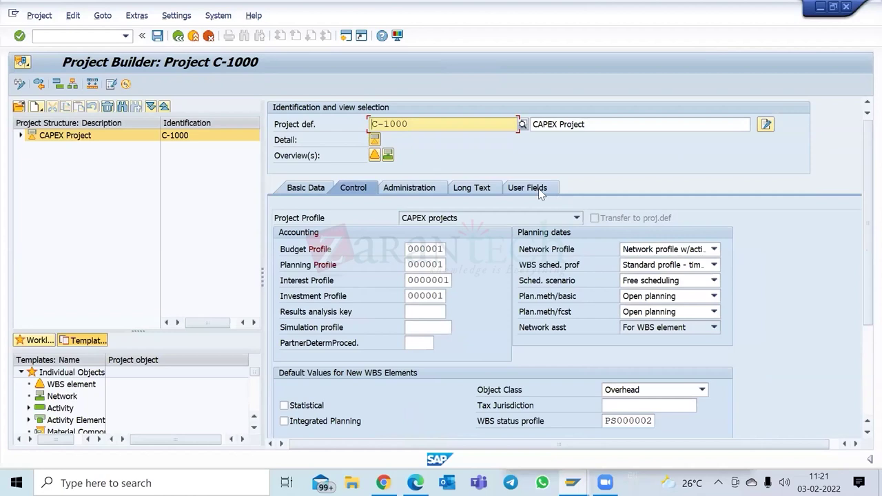
click(315, 190)
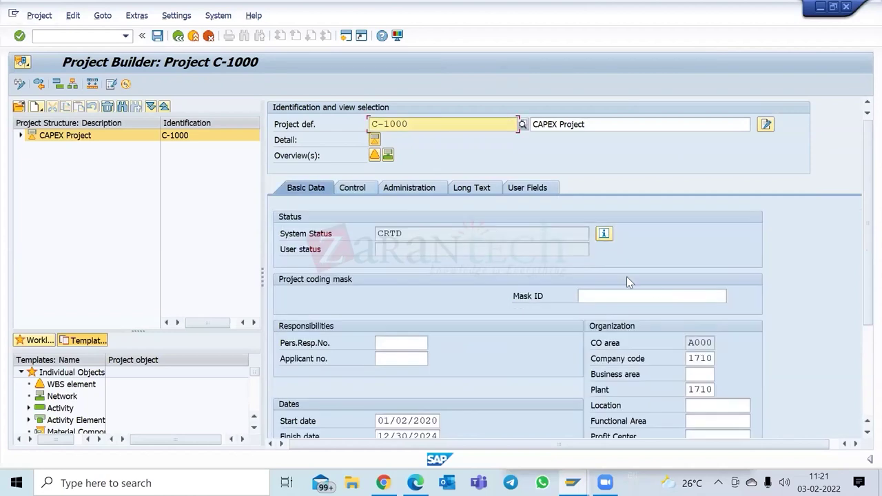
scroll(669, 295, down, 2)
click(699, 413)
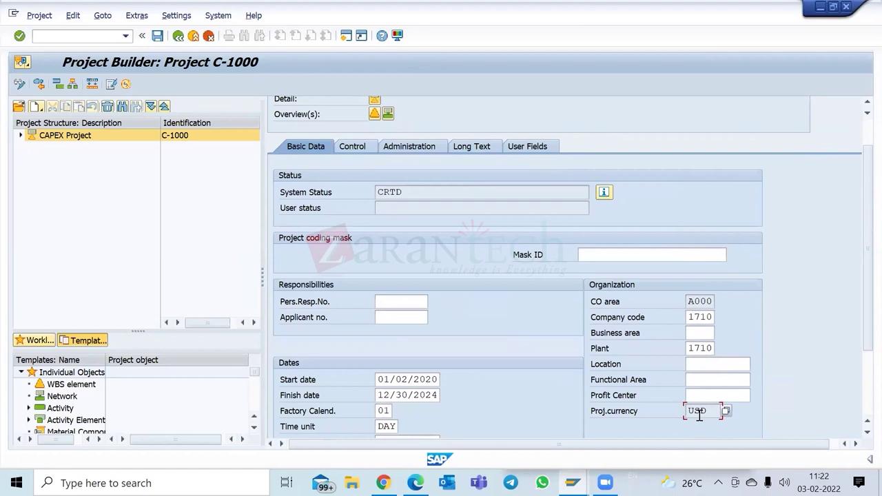
drag(712, 407, 687, 406)
click(360, 149)
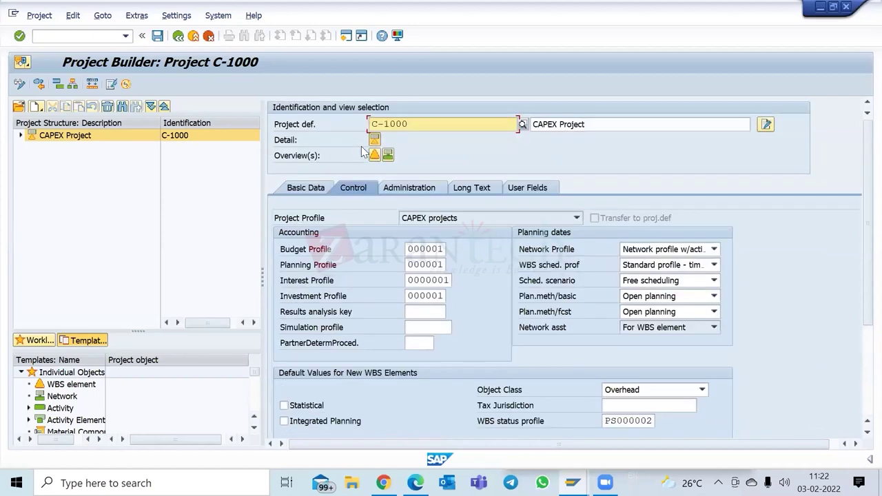
click(309, 189)
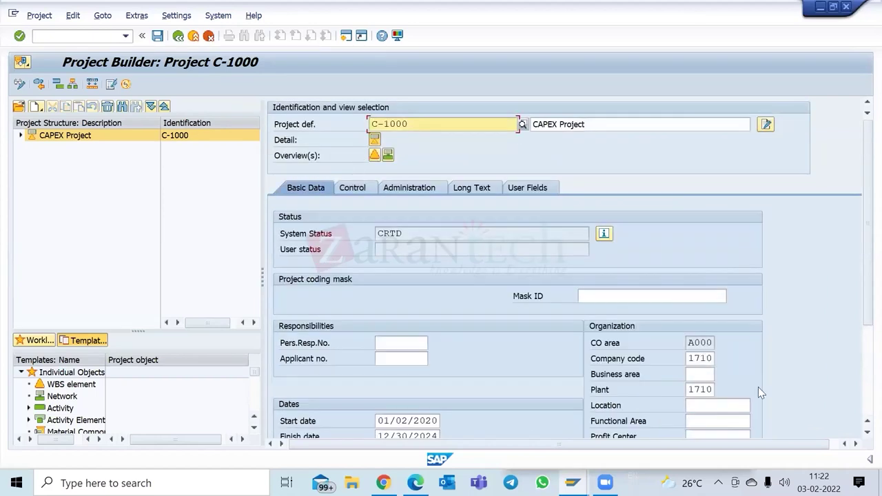
scroll(863, 329, down, 3)
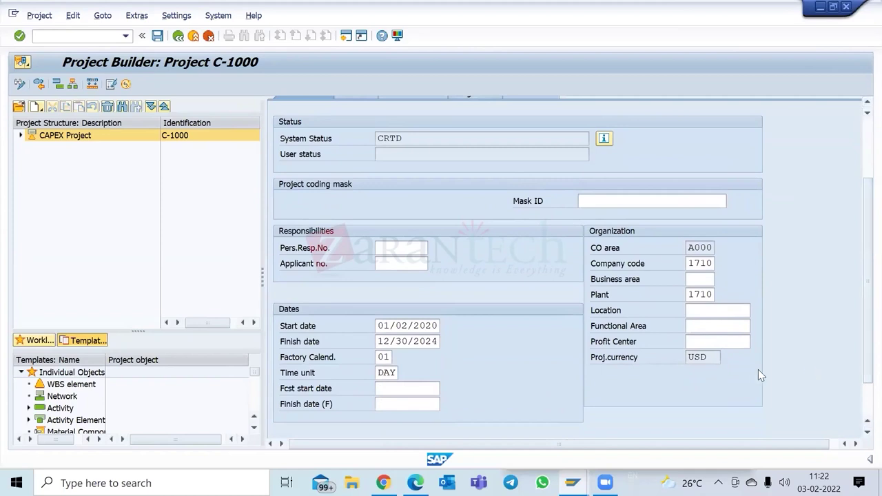
click(709, 357)
Step: Open a new session, launch Project Builder from the favorites, and start creating a new project definition
click(346, 36)
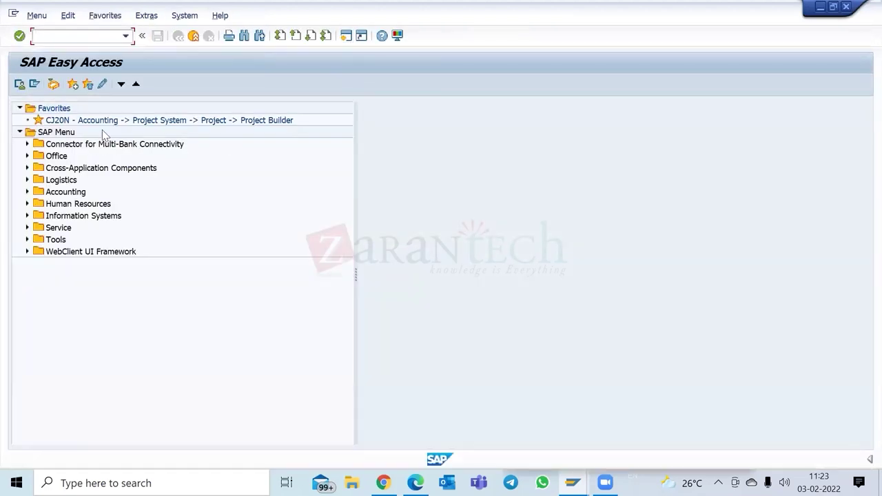
click(93, 123)
double_click(93, 123)
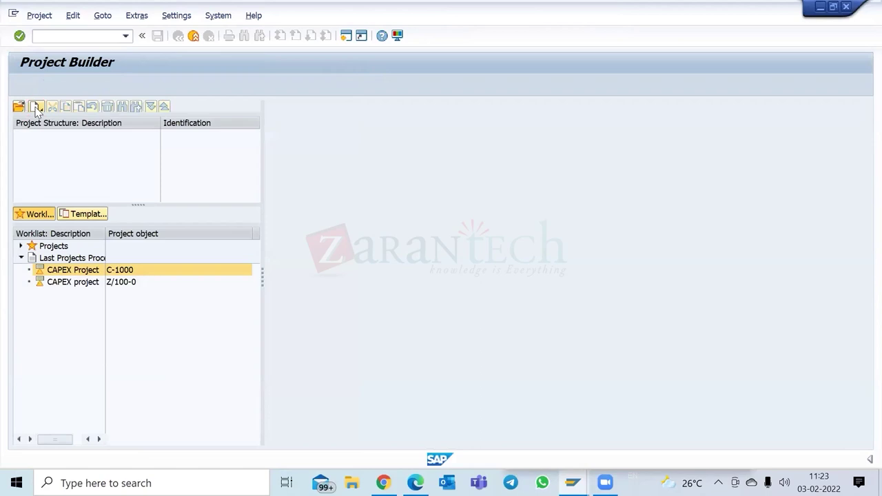
click(36, 107)
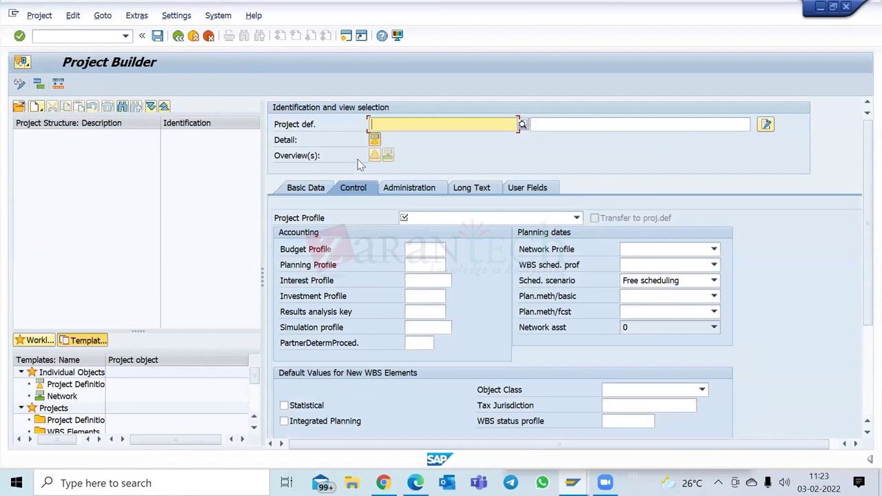
scroll(364, 181, down, 2)
scroll(364, 182, down, 1)
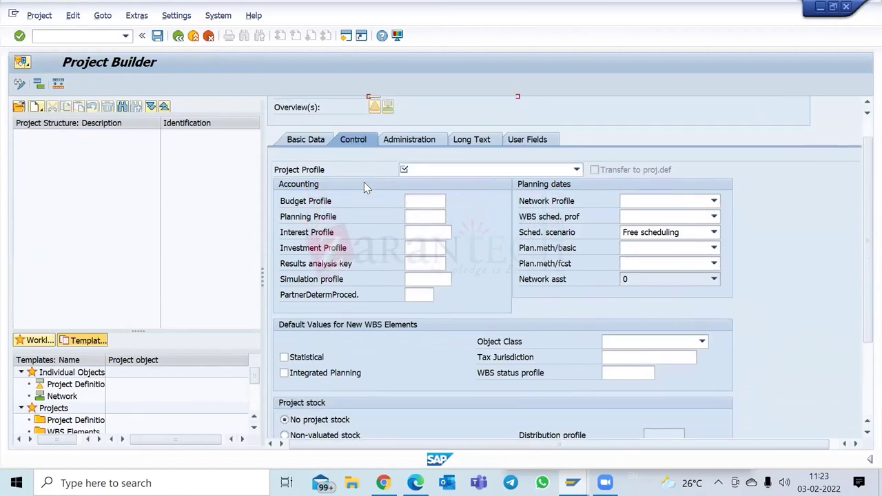
scroll(364, 182, up, 3)
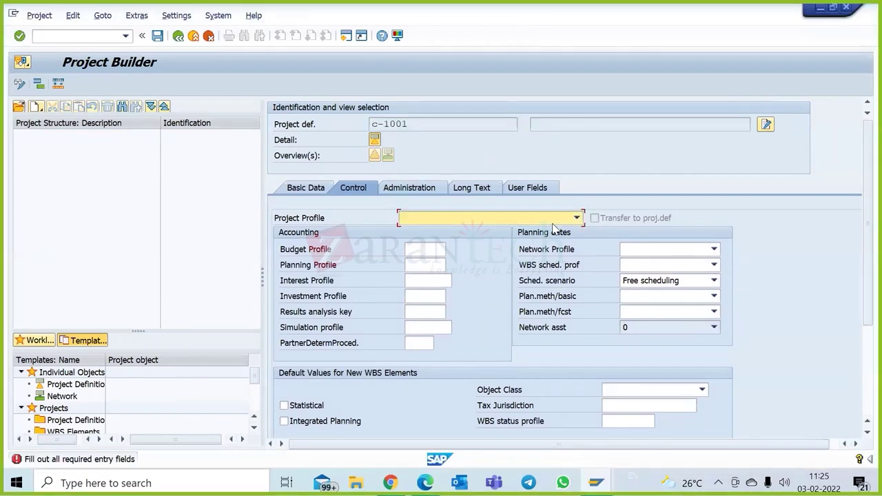
Step: Create project definition C-1001 with the Standard project profile
click(576, 218)
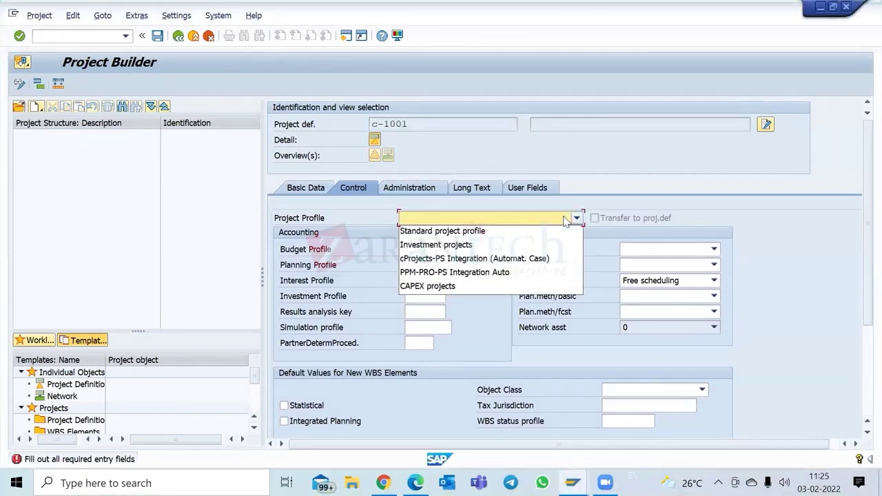
click(478, 231)
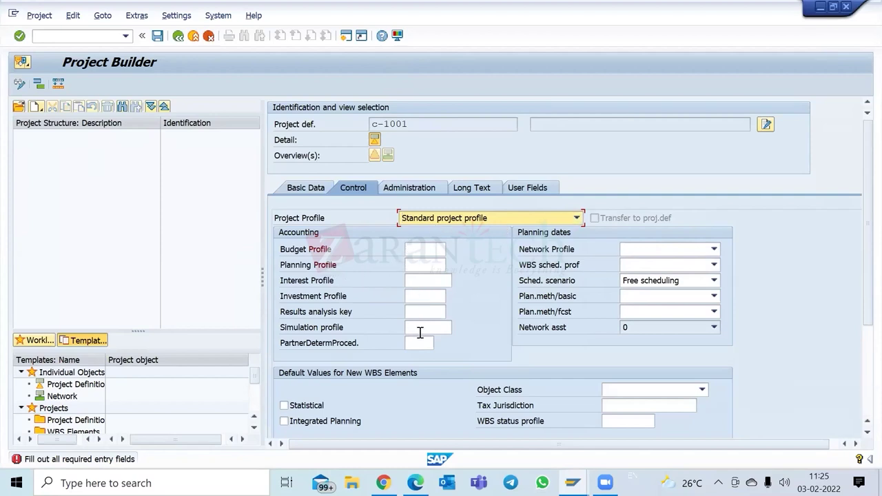
key(Return)
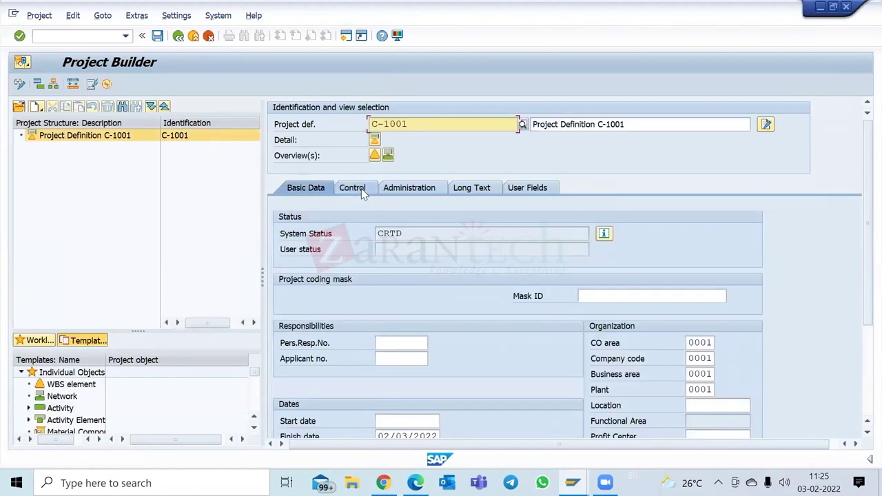
Step: Review the default values in the control data and basic data of the new C-1001 project definition
click(361, 192)
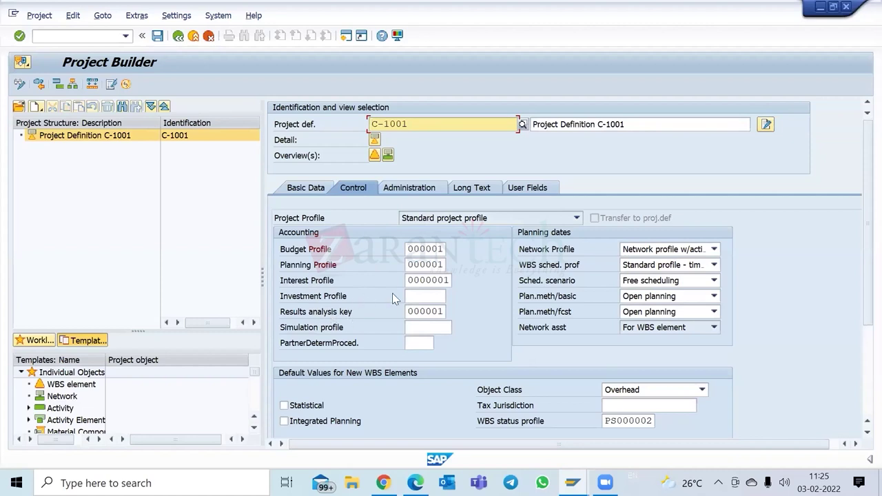
scroll(596, 297, down, 4)
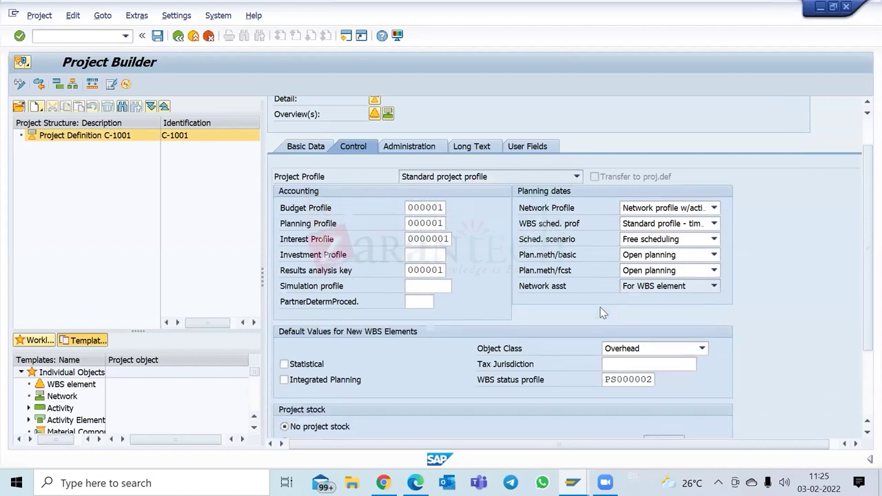
scroll(348, 174, up, 3)
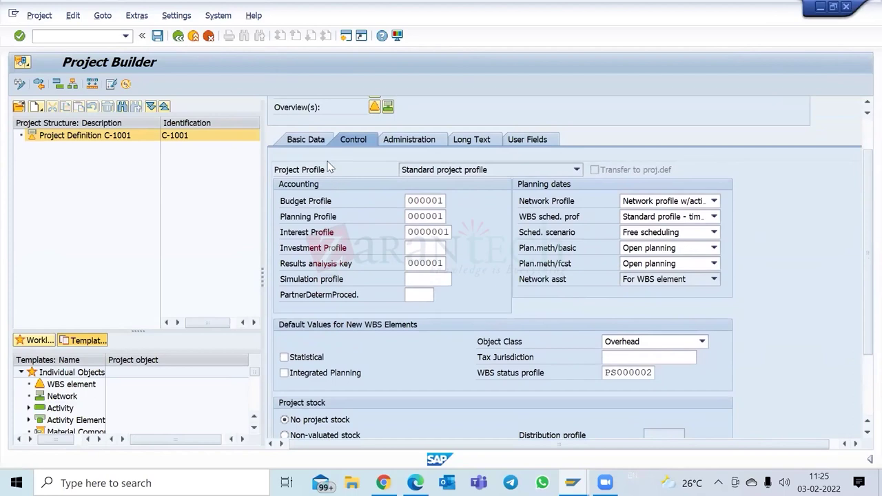
click(306, 139)
scroll(613, 231, down, 2)
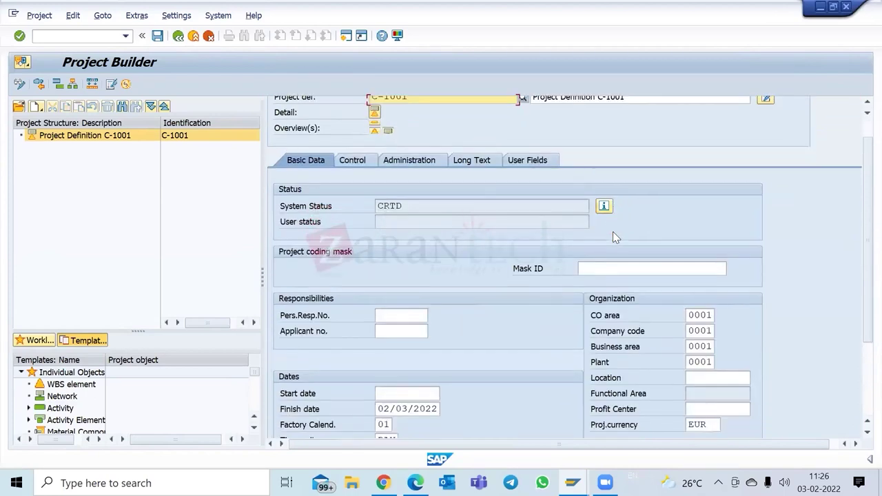
Step: Check the Organization fields of project definition C-1001 and look through the value list for its project currency
scroll(618, 240, down, 1)
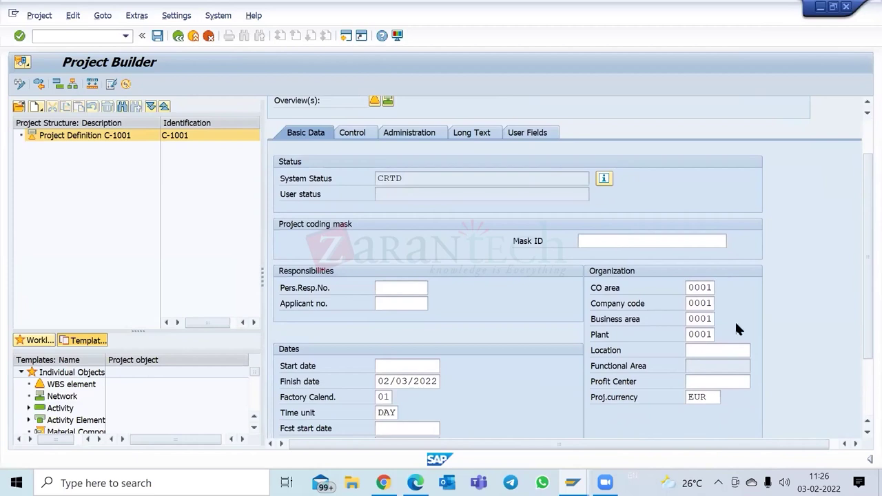
click(699, 303)
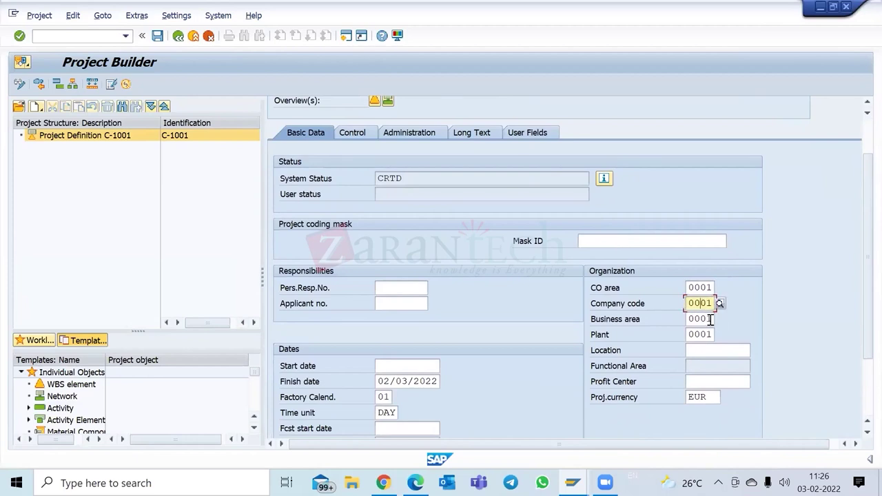
click(699, 287)
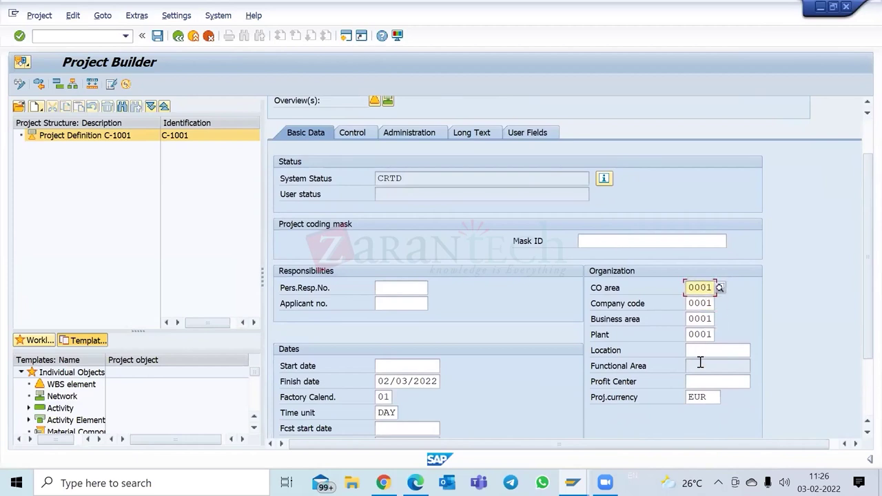
click(717, 397)
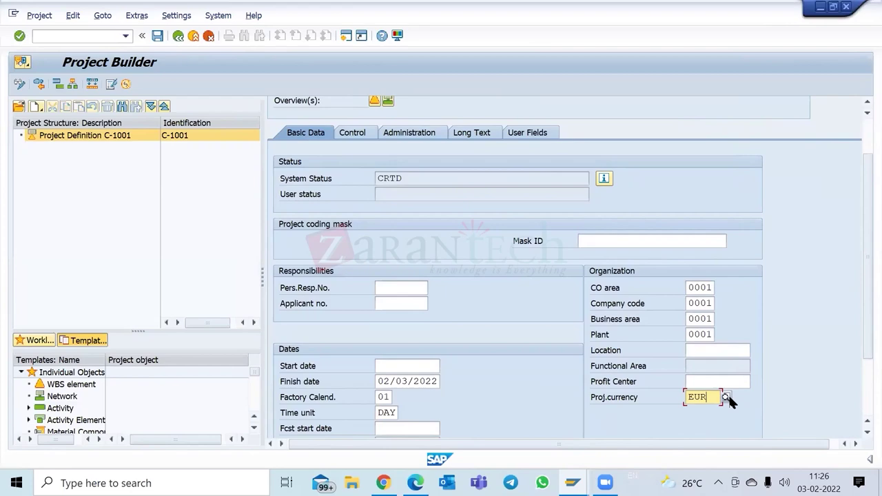
click(726, 397)
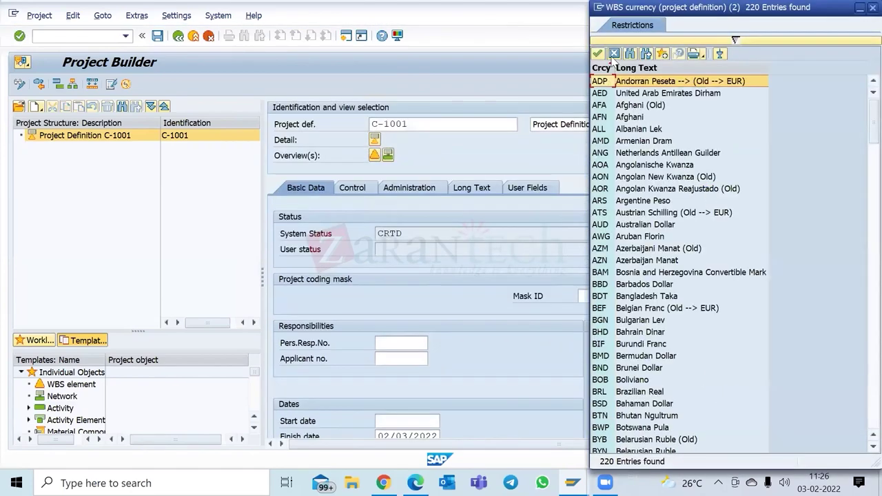
key(Escape)
Step: Set the project currency of project definition C-1001 to USD and save the project
scroll(711, 329, down, 1)
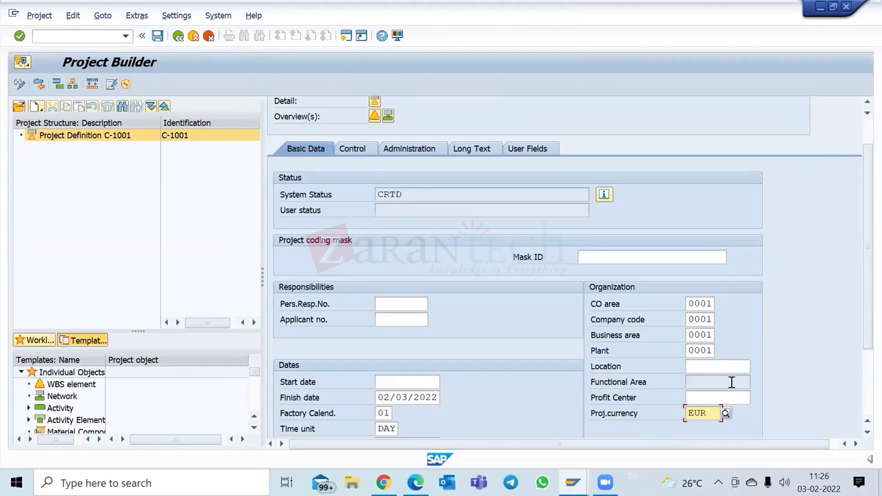
double_click(691, 412)
key(BackSpace)
text(USD)
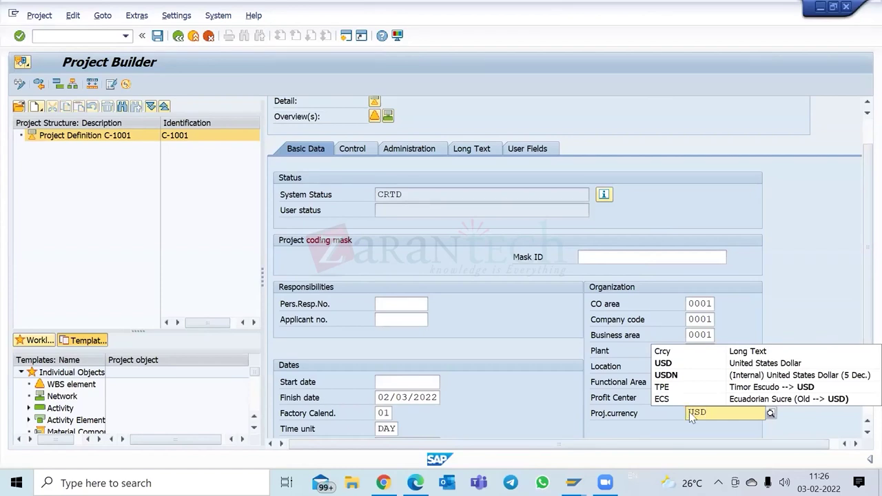
key(Return)
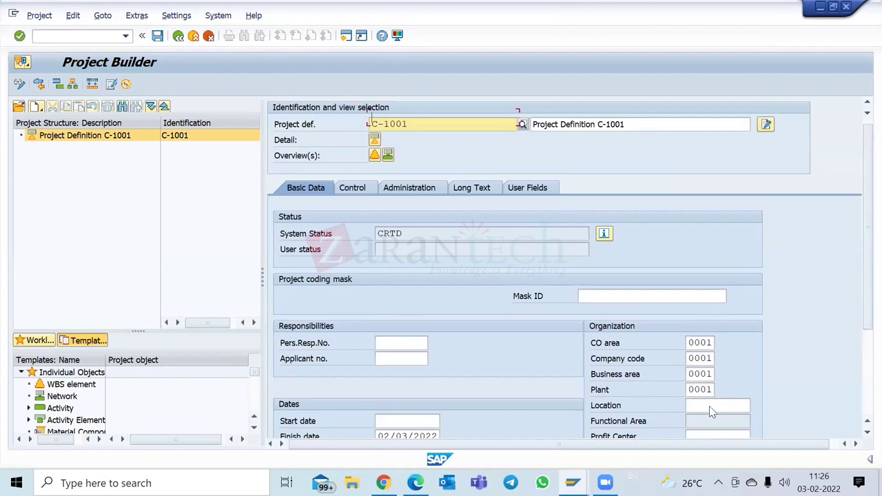
scroll(709, 406, down, 2)
scroll(517, 291, up, 2)
click(159, 38)
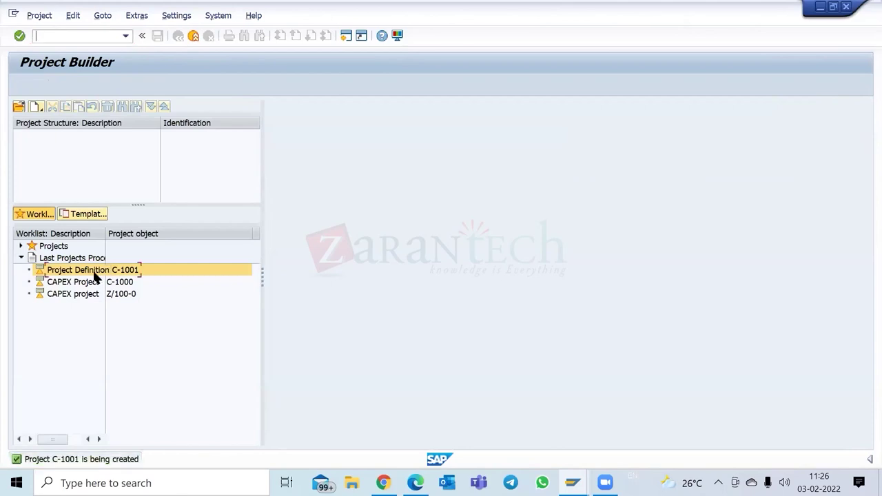
Step: Reopen project C-1001 from the recently processed projects and check its saved project currency under Organization
double_click(96, 271)
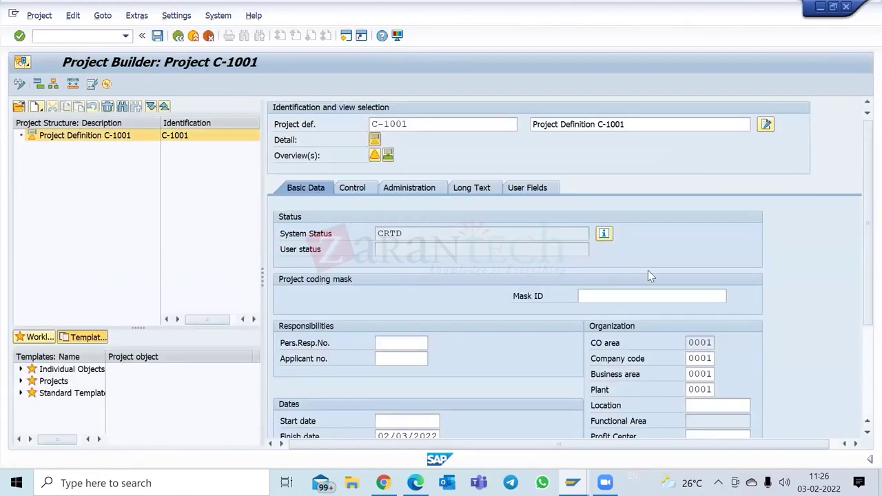
scroll(647, 270, down, 2)
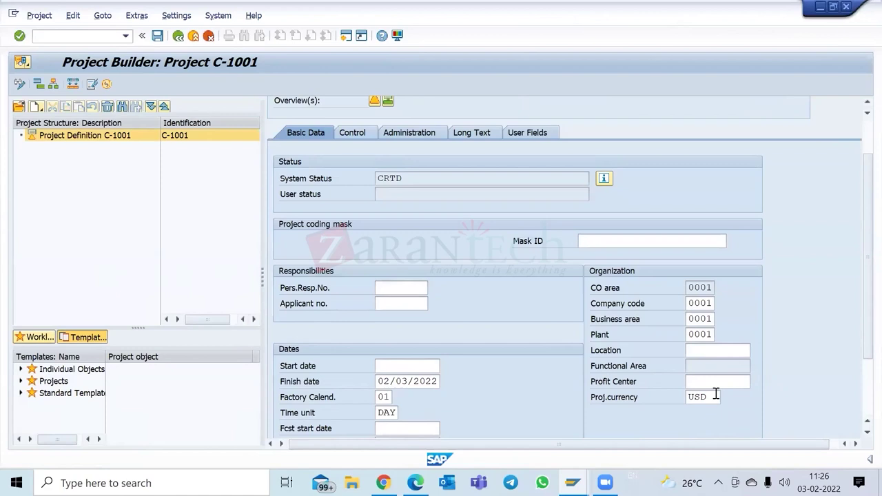
click(716, 396)
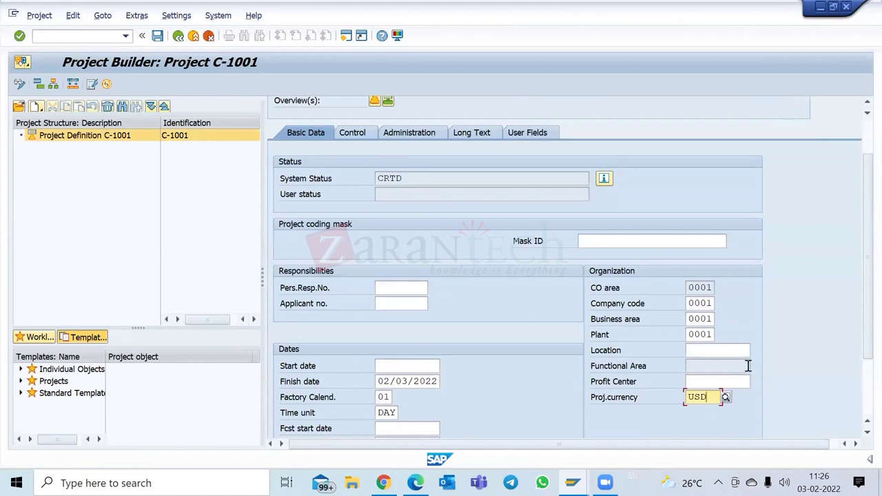
scroll(747, 366, up, 2)
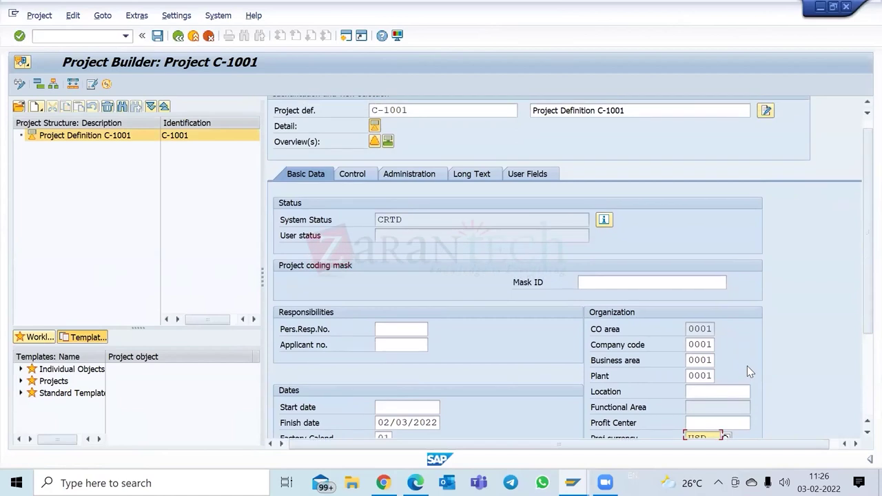
scroll(746, 366, down, 2)
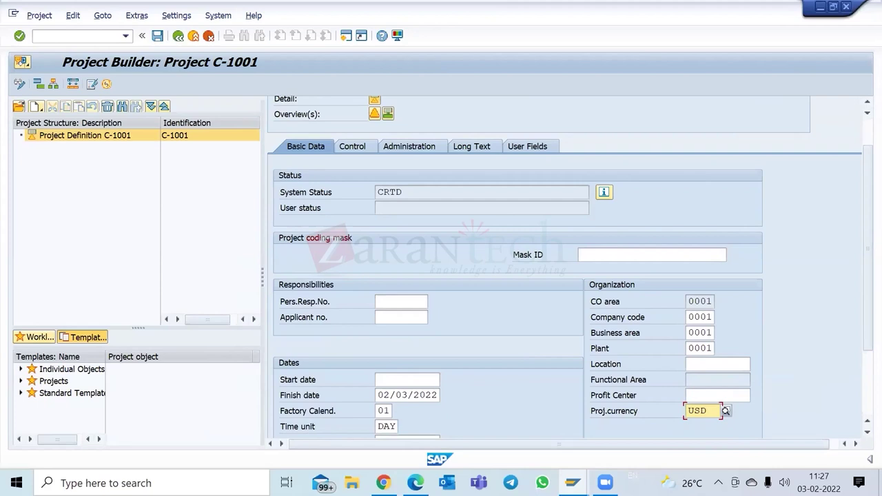
scroll(567, 290, up, 1)
scroll(565, 290, up, 3)
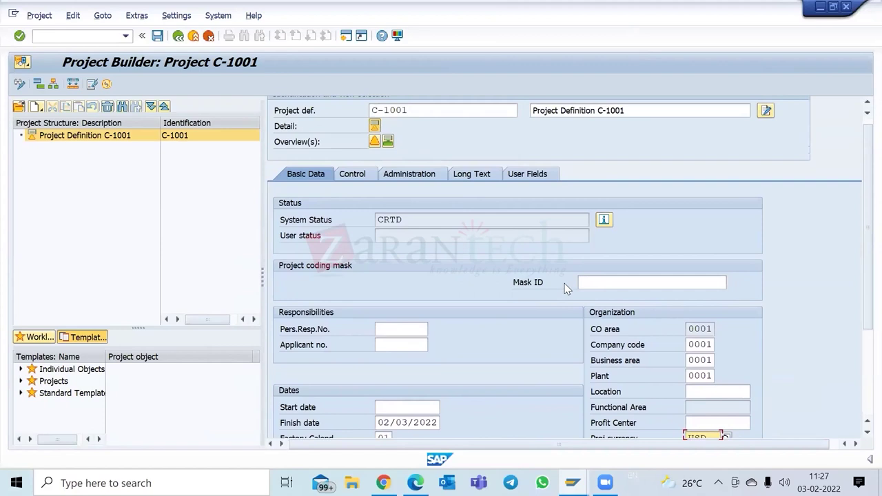
Step: Show the WBS element overview of C-1001 and copy the project ID C-1001 into the first level 1 WBS element row
click(375, 155)
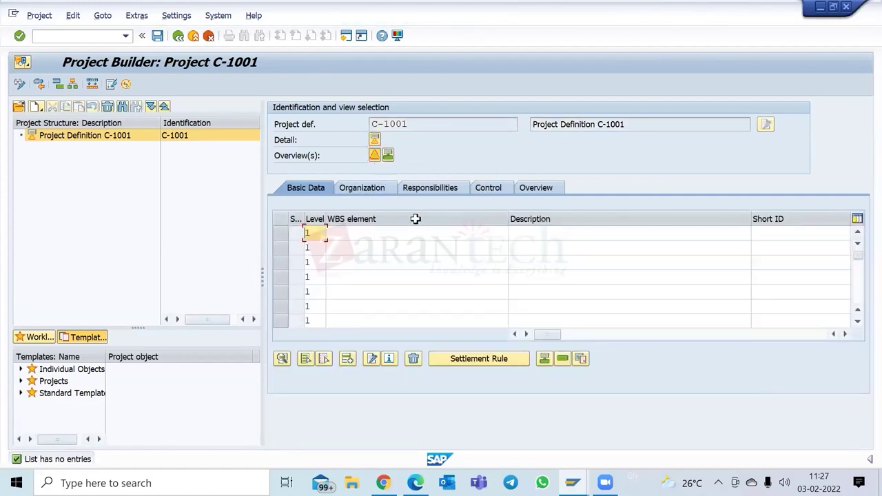
click(422, 124)
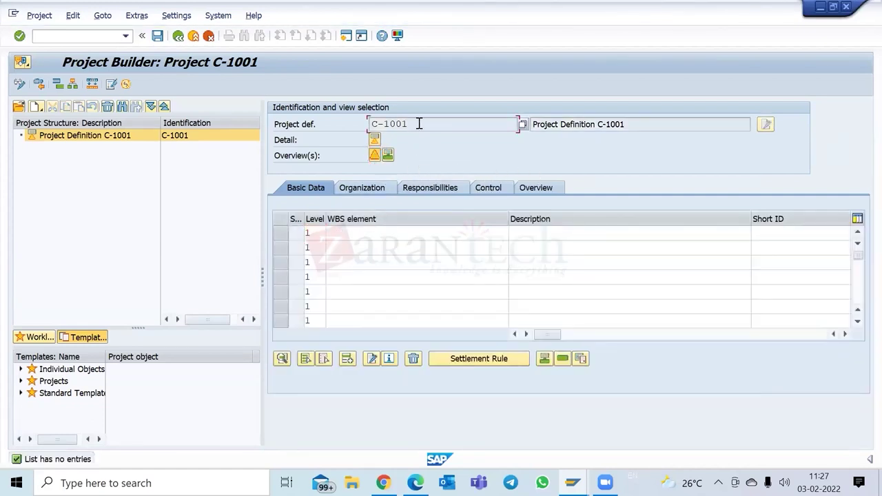
double_click(399, 126)
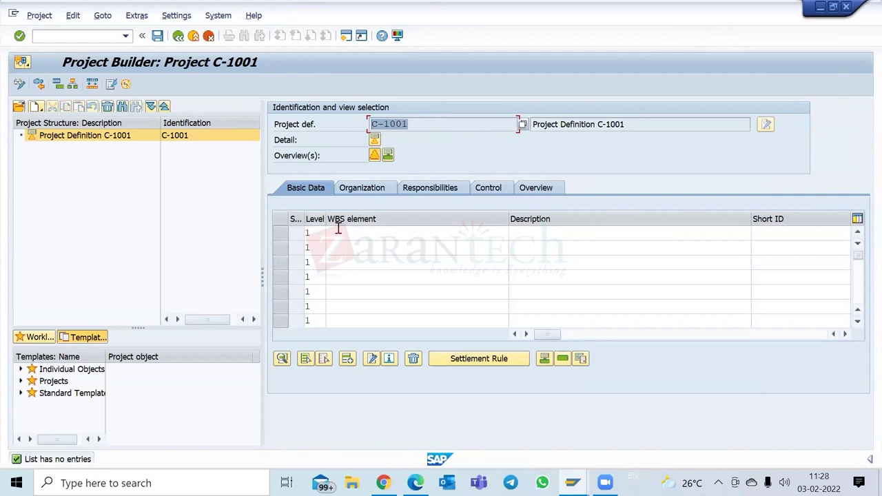
click(406, 125)
drag(407, 125, 361, 127)
key(ctrl+c)
click(367, 232)
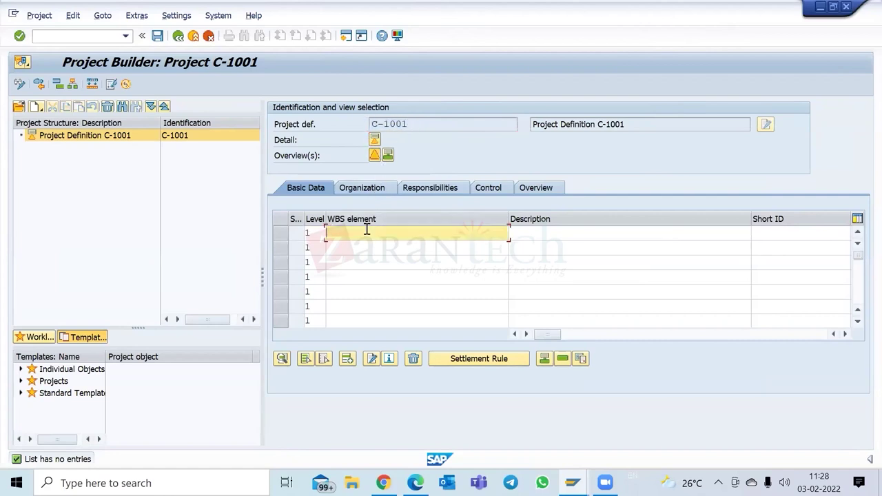
key(ctrl+v)
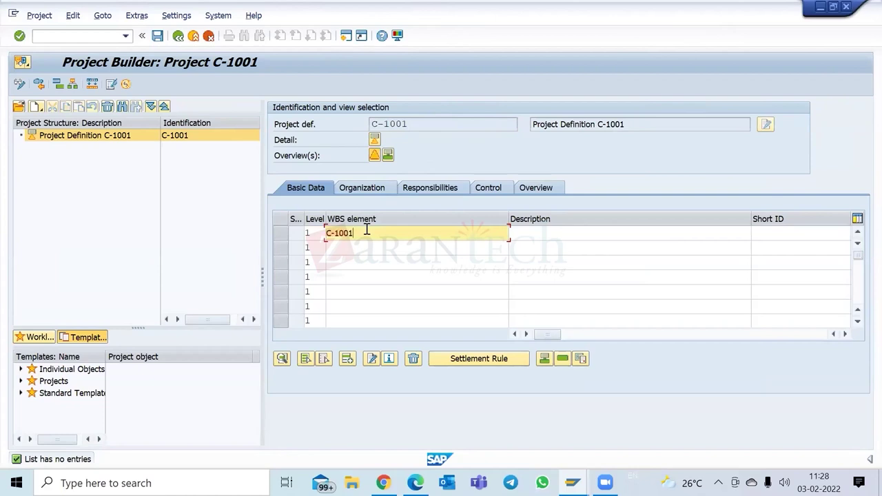
Step: Give WBS element C-1001 the description "WBS level 1" and add it to the project structure
click(543, 237)
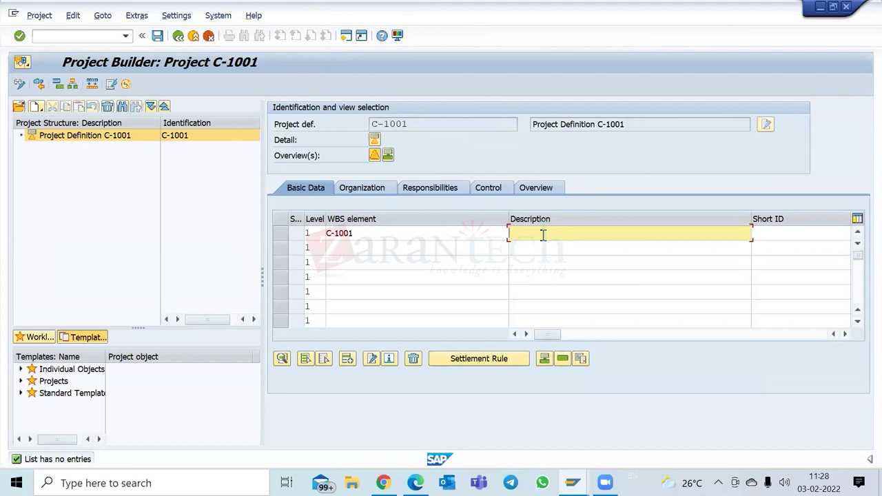
text(WBS level 1)
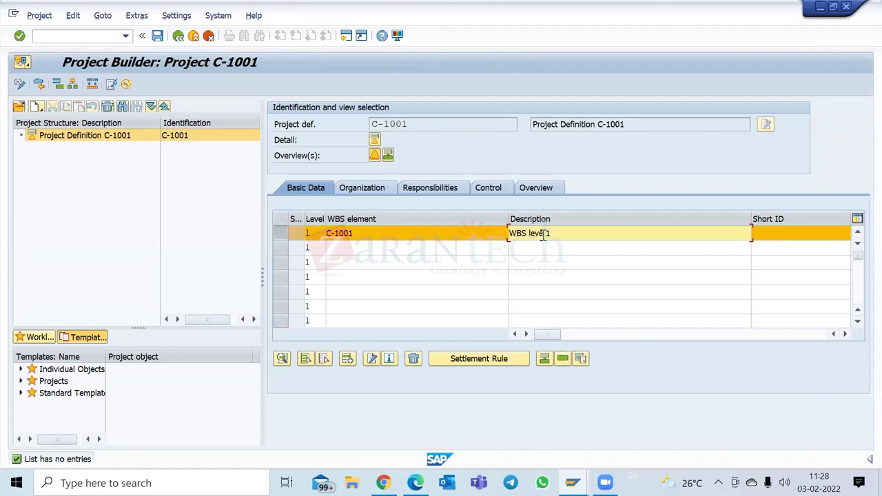
key(Return)
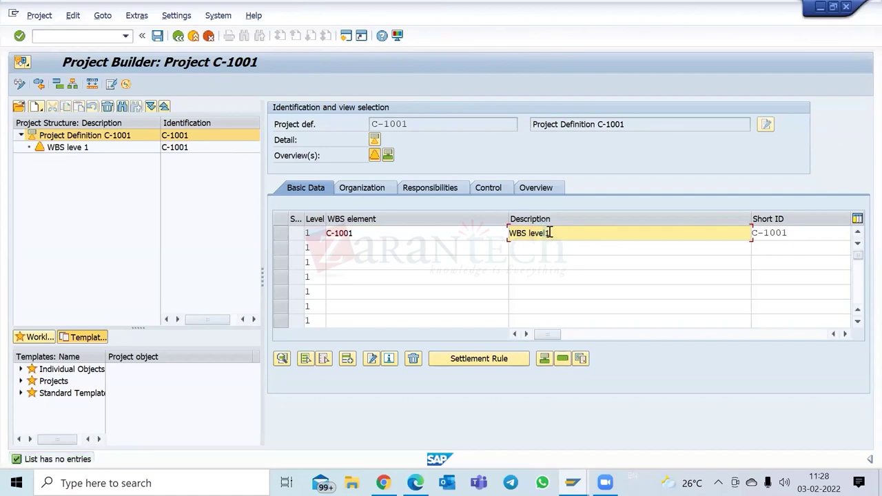
key(Return)
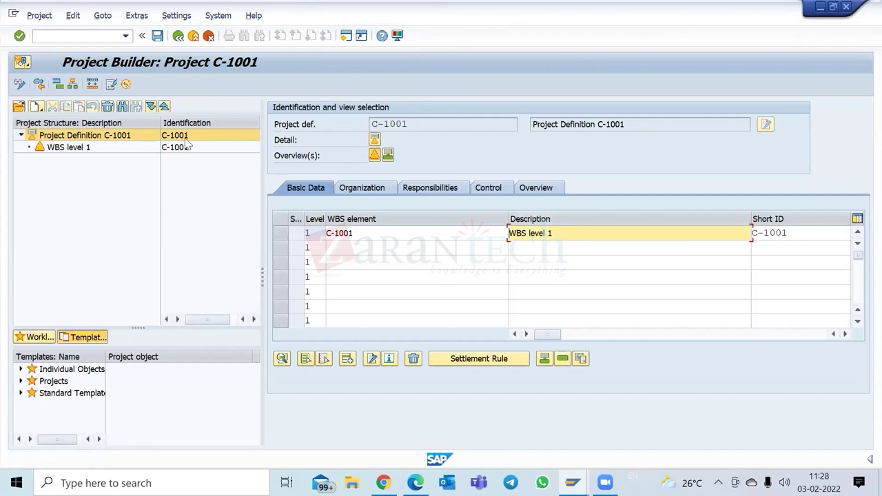
Step: Compare the organizational assignments of WBS level 1, including company code, business area, plant and currency, with those of the project definition
click(81, 149)
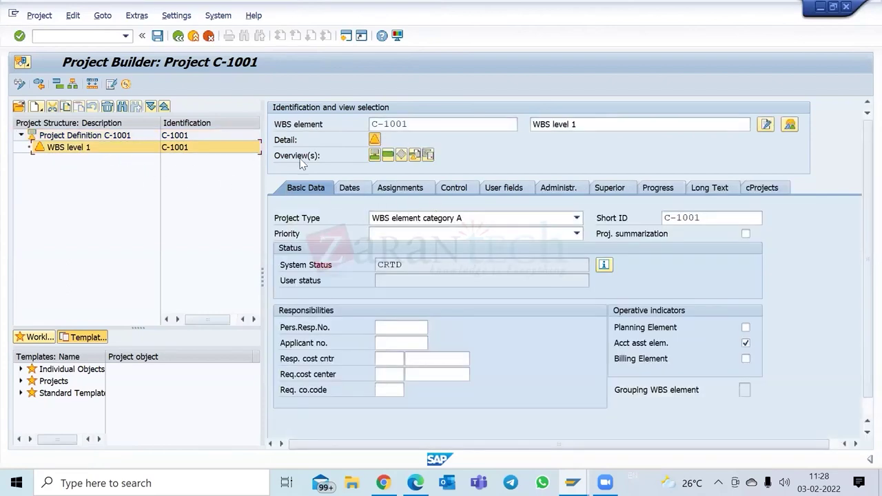
click(454, 190)
click(401, 193)
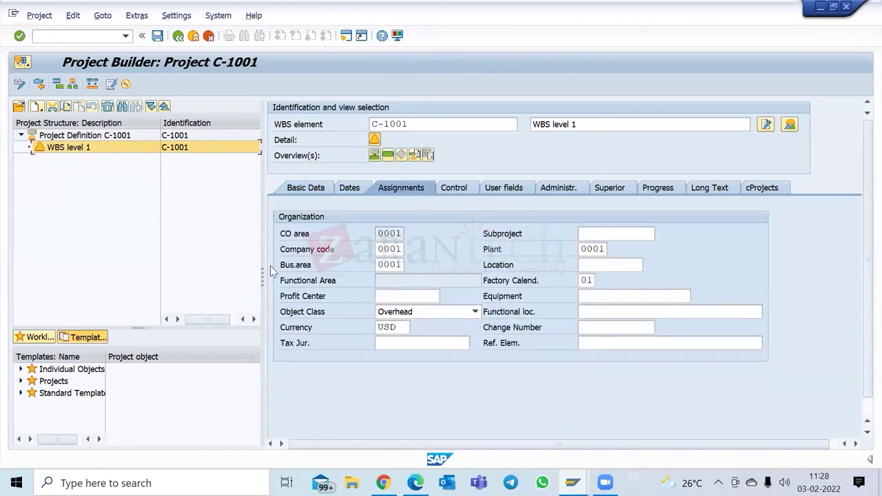
click(113, 137)
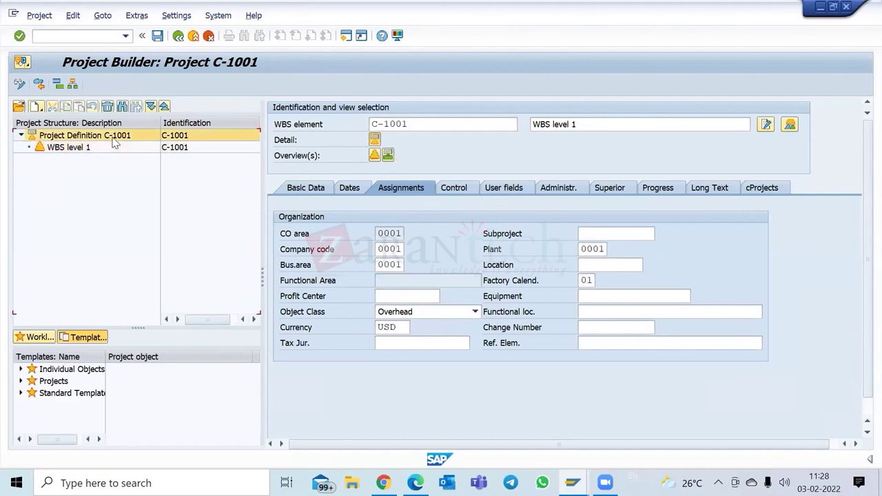
scroll(638, 303, down, 1)
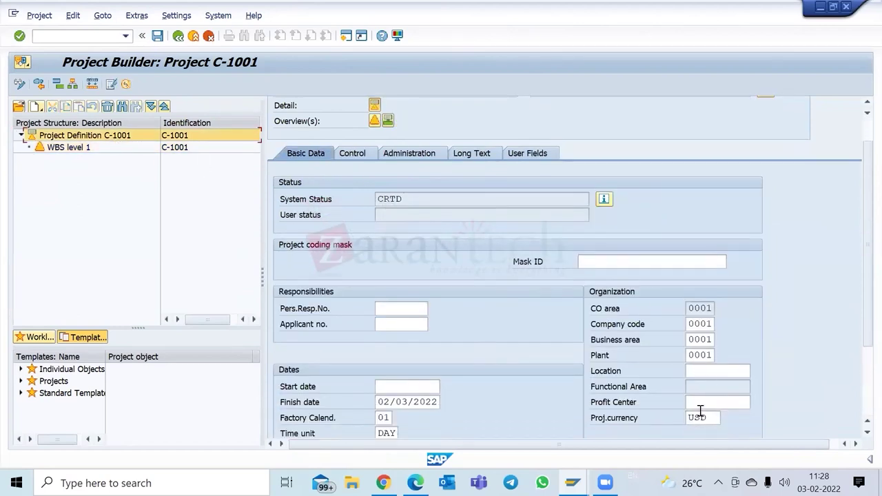
click(74, 149)
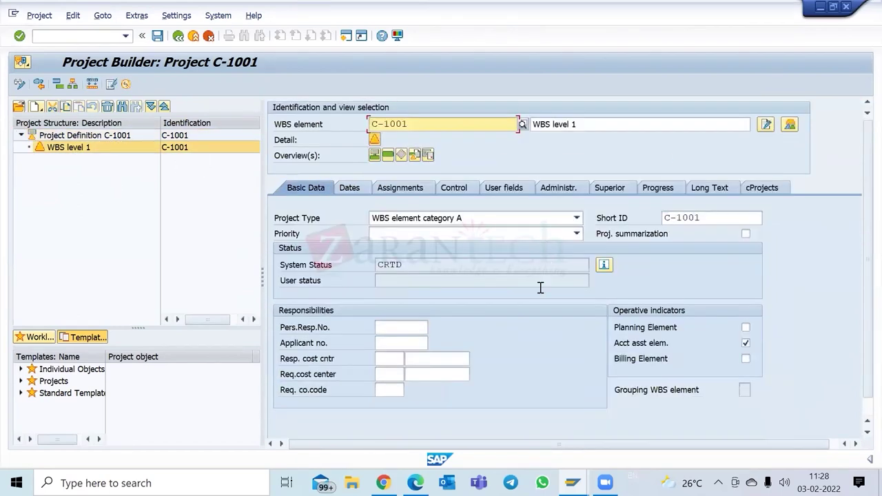
click(412, 190)
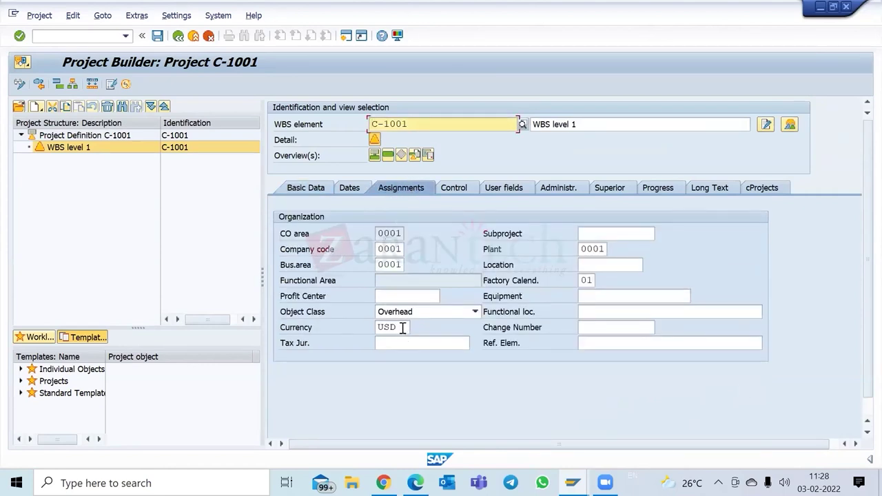
click(391, 250)
click(394, 266)
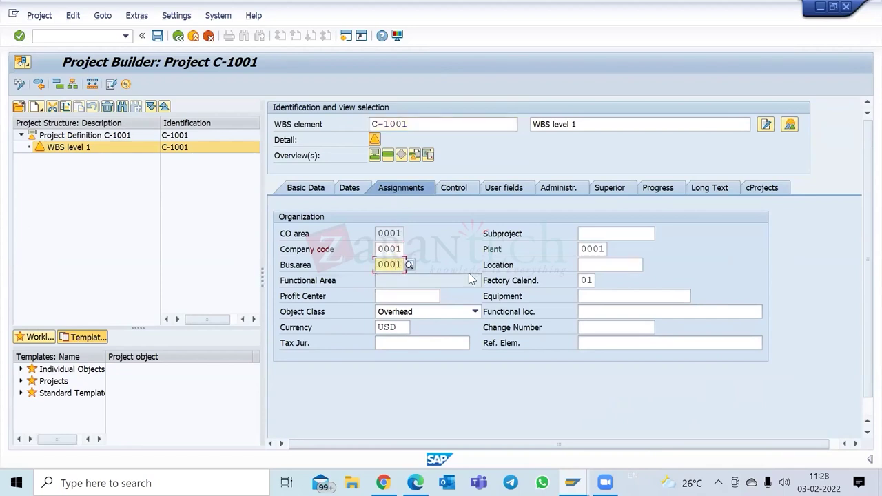
click(593, 249)
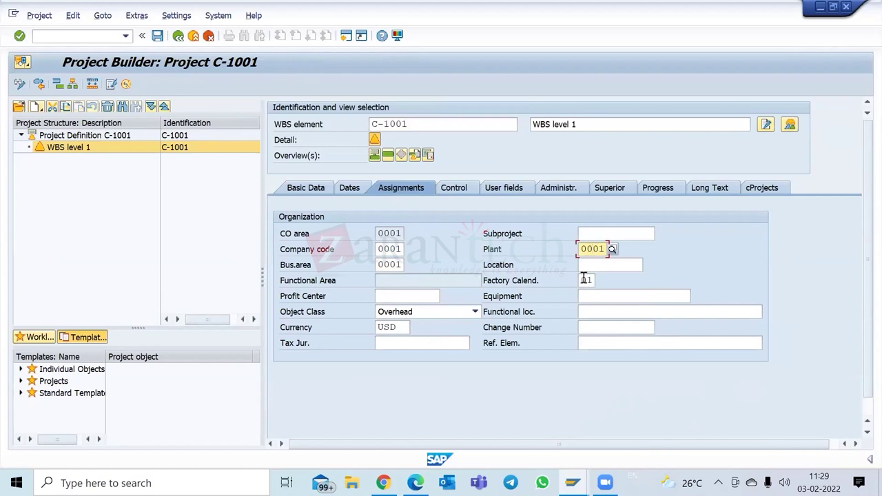
click(387, 328)
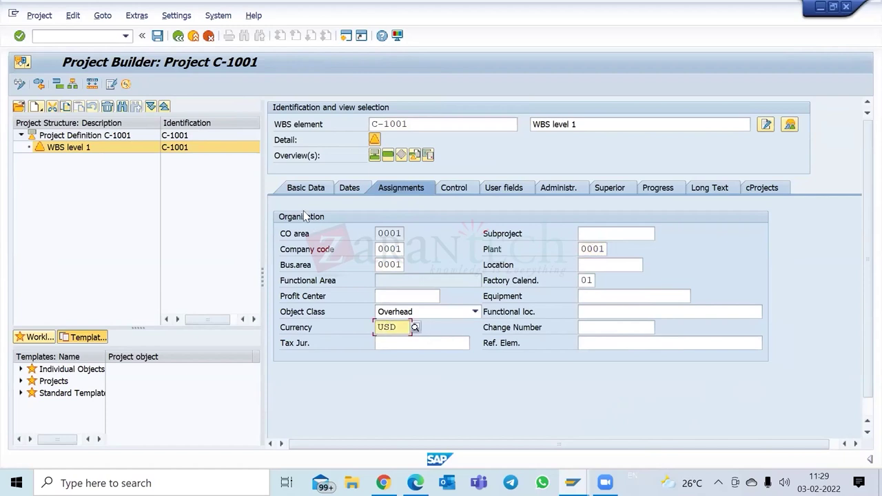
Step: Save project C-1001 with its new WBS element and reopen it from the recently processed projects
click(158, 38)
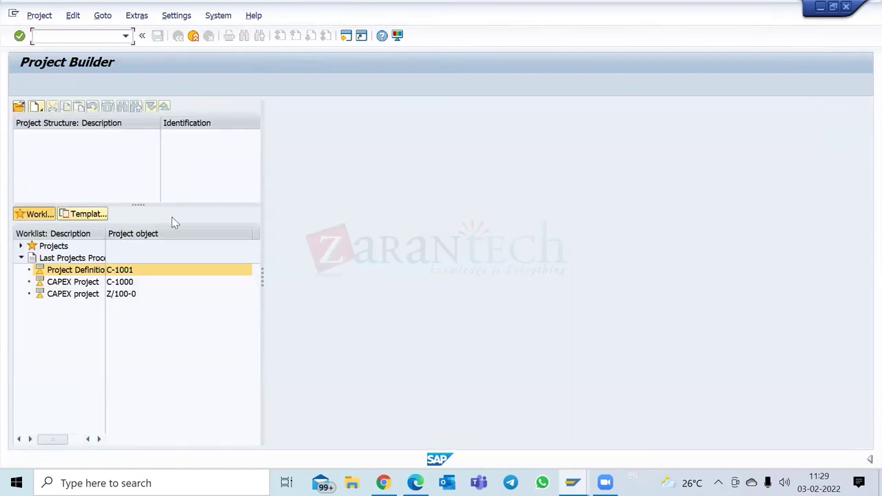
double_click(91, 271)
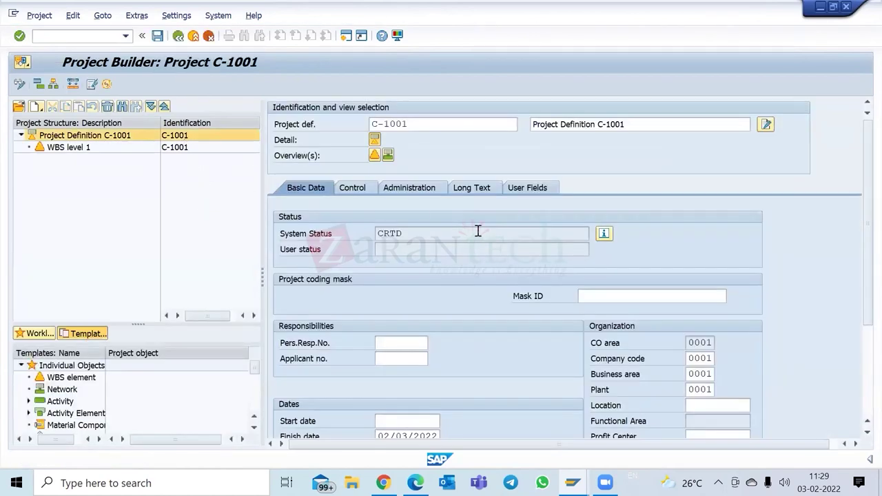
Step: Compare the project currency in the definition of C-1001 with the company code and currency assigned to WBS level 1
scroll(695, 321, down, 1)
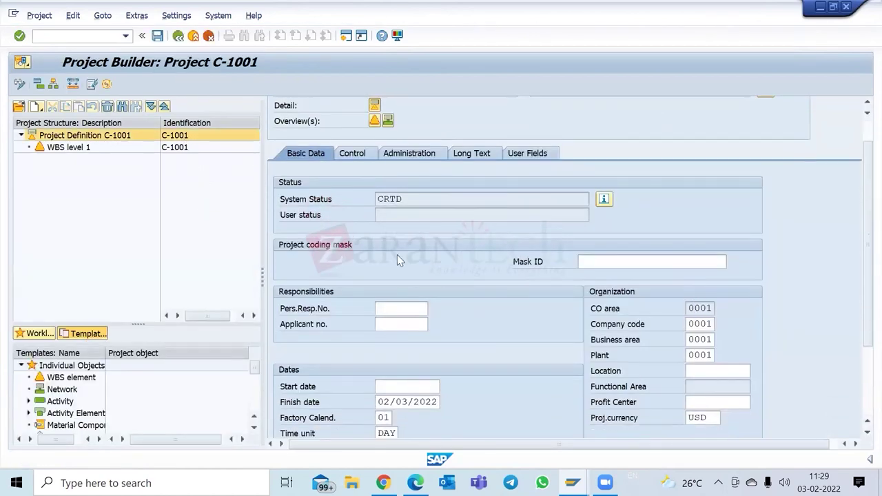
click(709, 418)
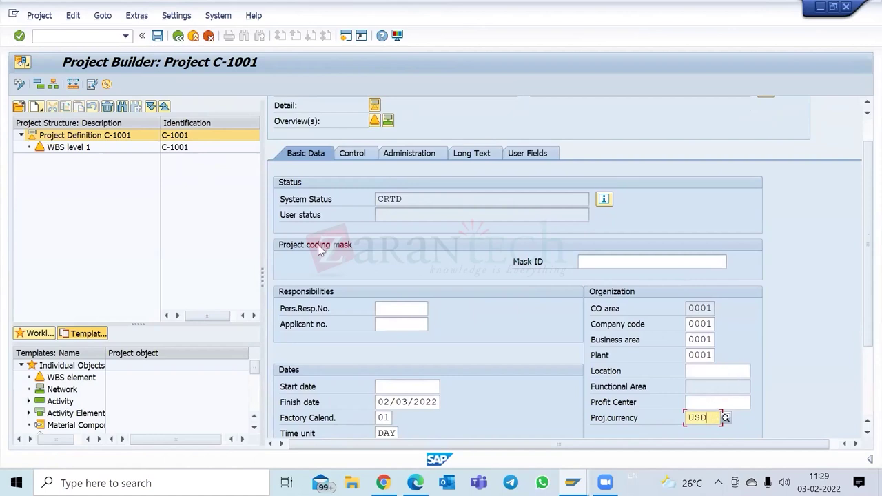
click(92, 146)
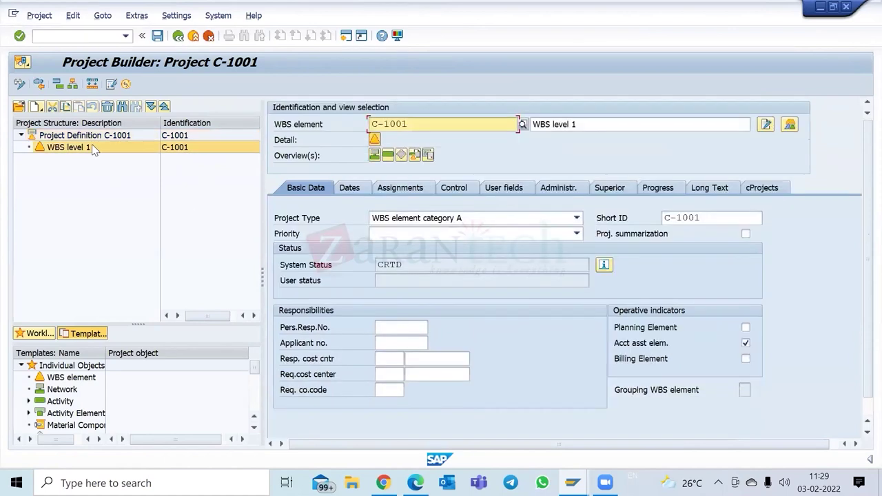
click(386, 189)
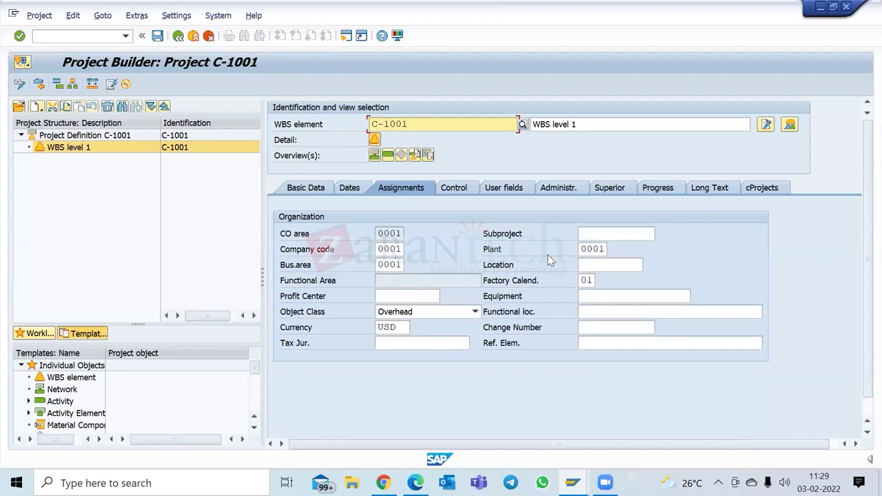
click(389, 250)
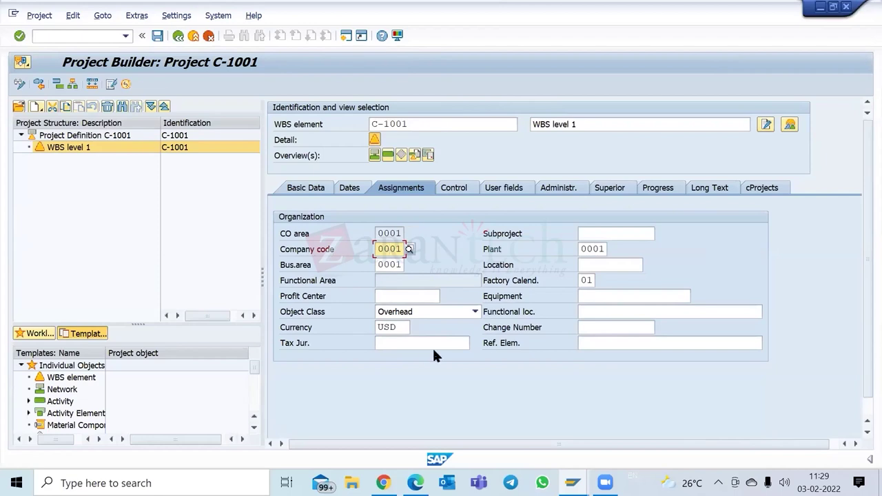
click(398, 326)
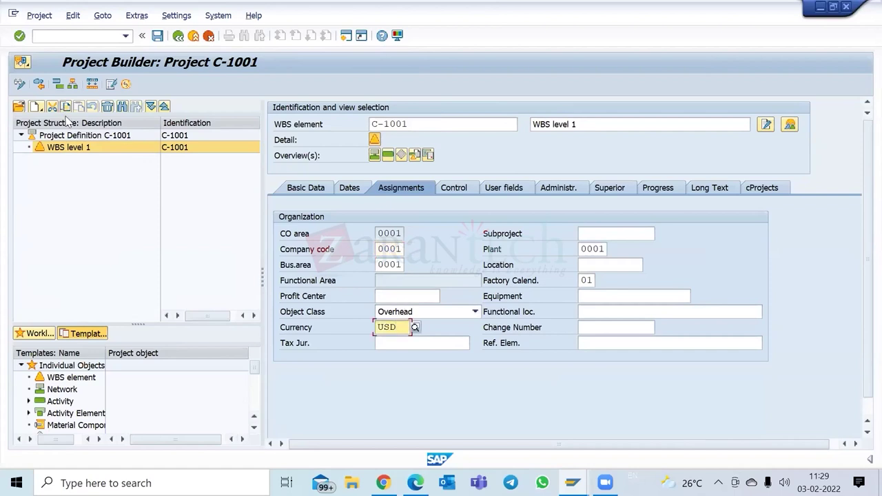
Step: Review the WBS element overview of C-1001 and the basic data of its project definition, including organization and dates
click(86, 136)
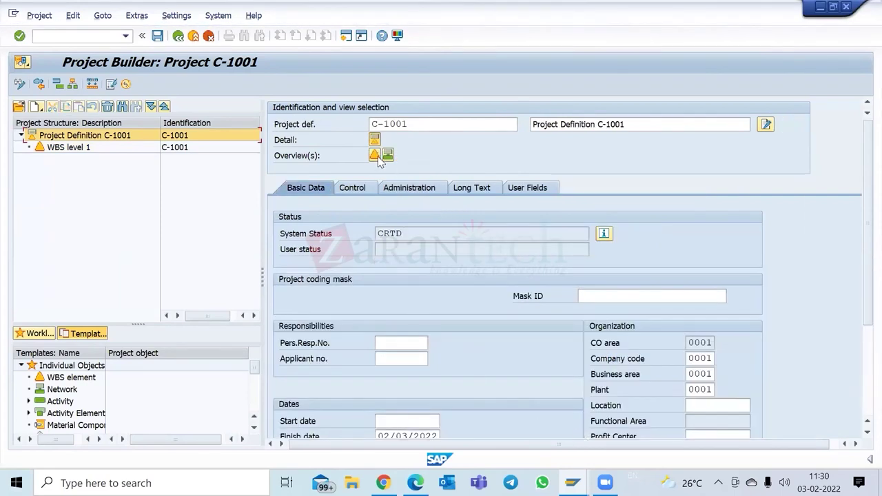
click(374, 155)
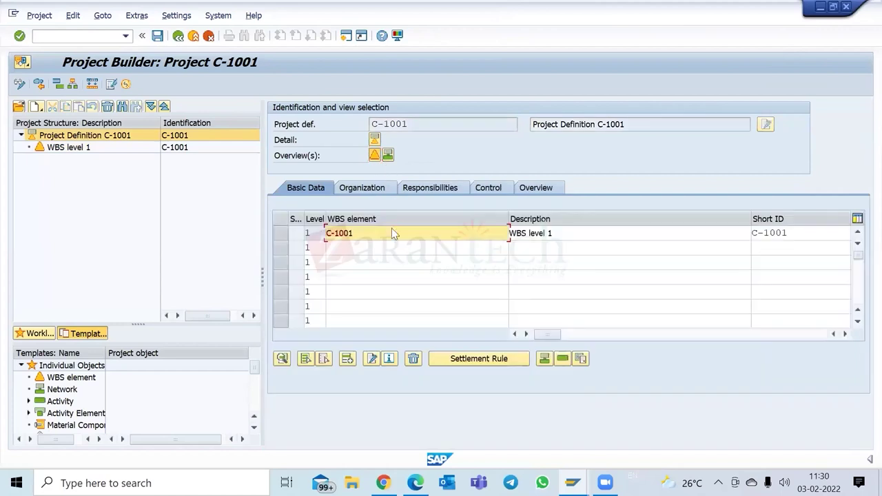
drag(375, 232, 325, 233)
click(358, 235)
click(374, 140)
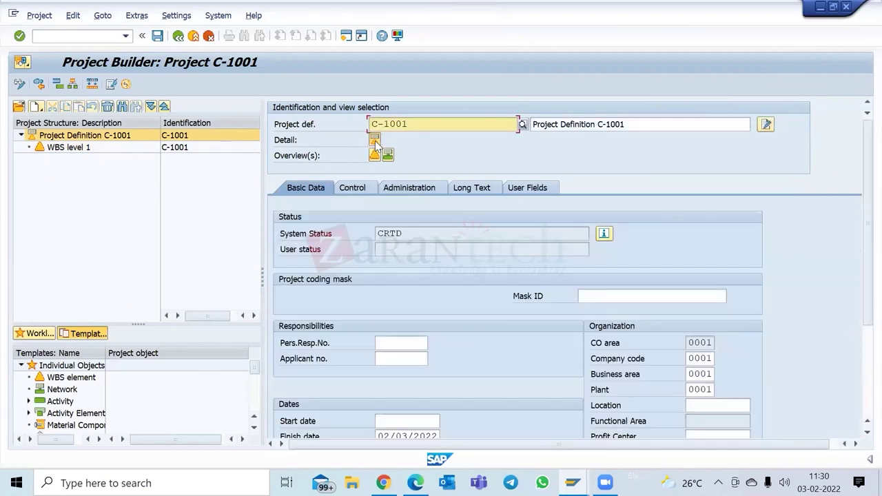
click(355, 188)
click(304, 190)
scroll(417, 258, down, 3)
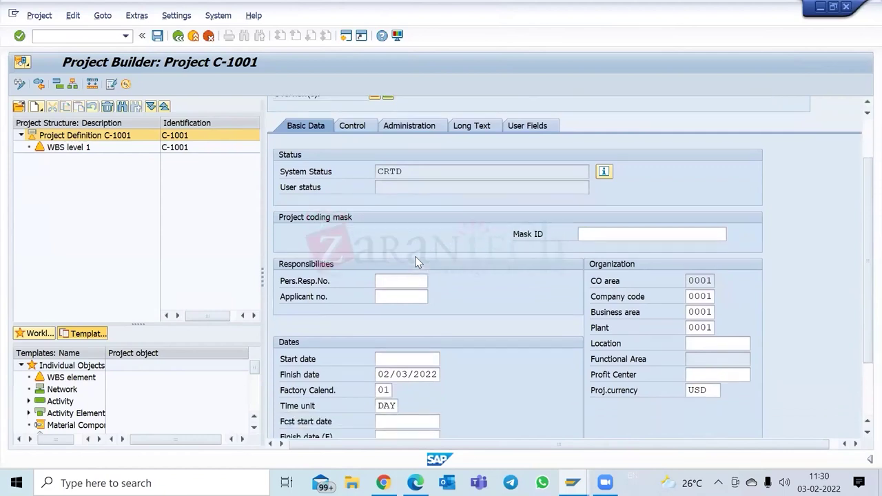
scroll(414, 256, down, 1)
scroll(414, 253, up, 2)
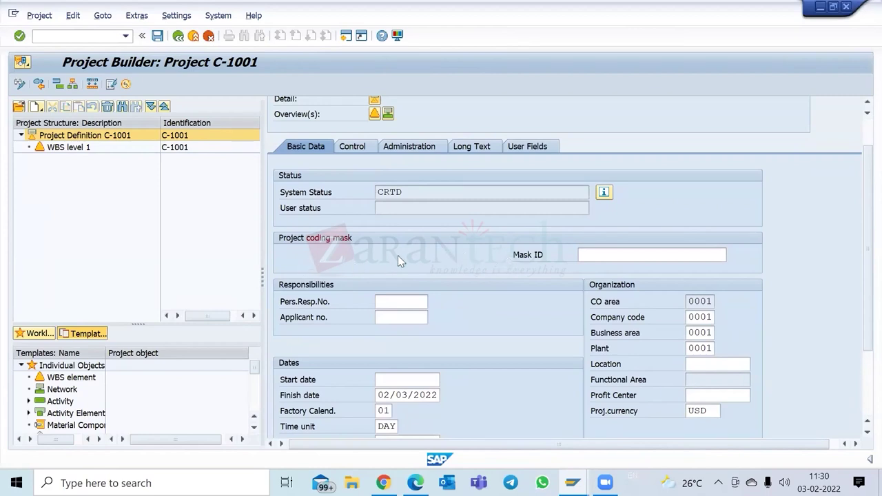
scroll(398, 255, up, 2)
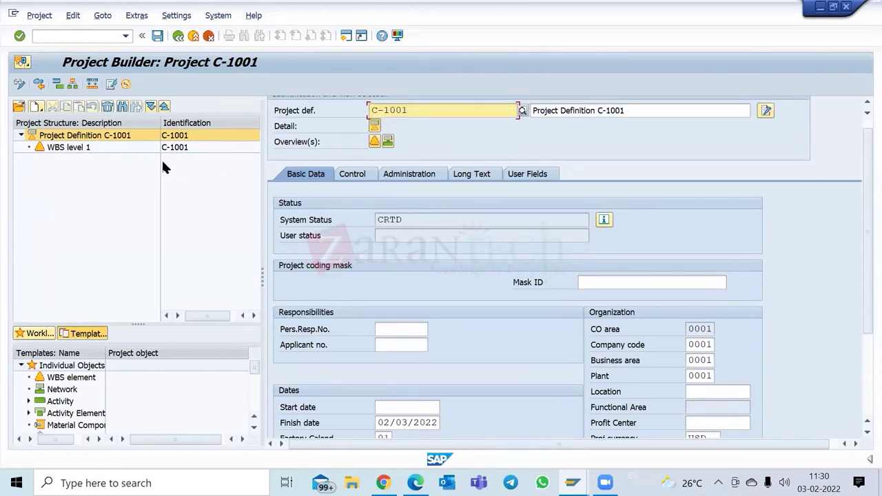
Step: In the WBS element overview, enter C-1001-01 as a new WBS element in the row below C-1001
click(377, 143)
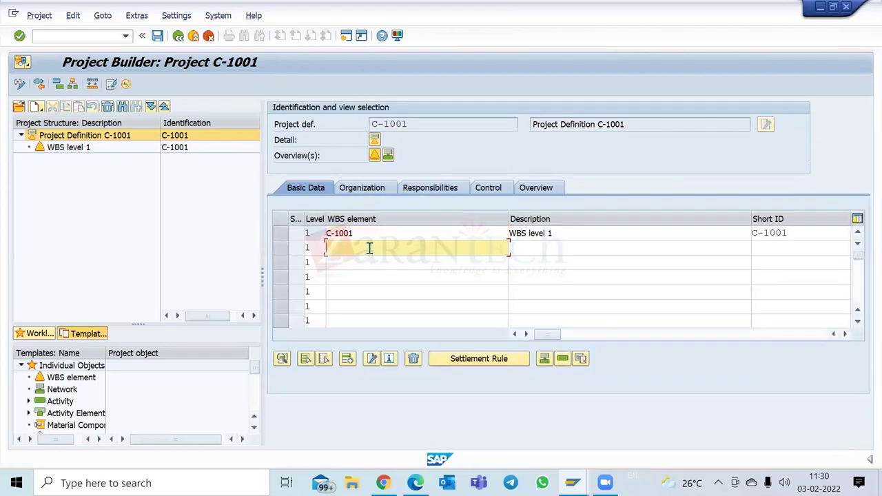
drag(356, 233, 324, 232)
key(ctrl+c)
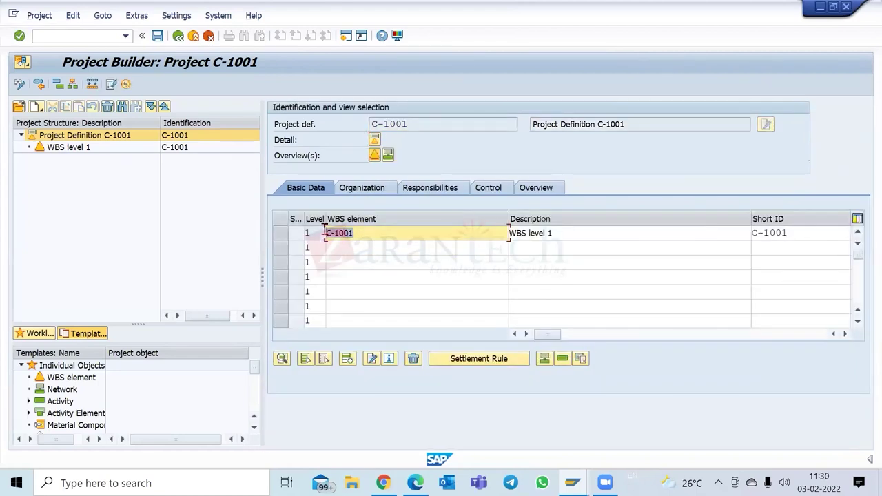
click(359, 250)
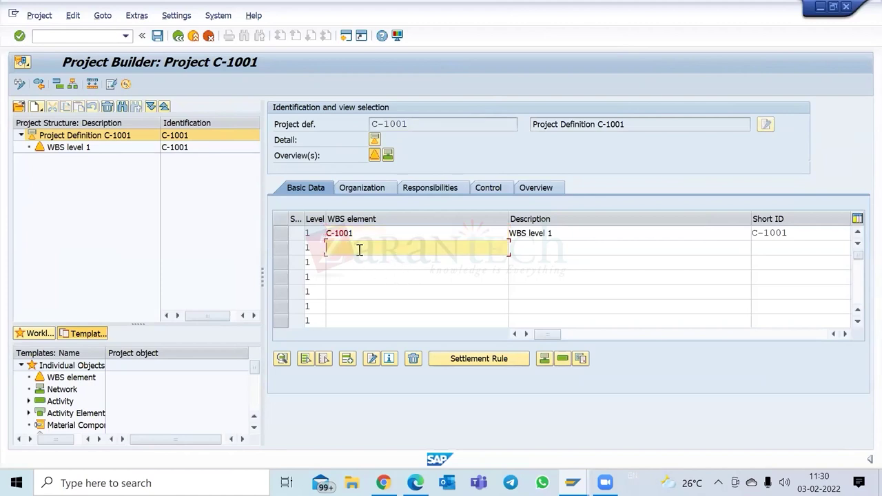
key(ctrl+v)
text(-01)
drag(355, 233, 326, 235)
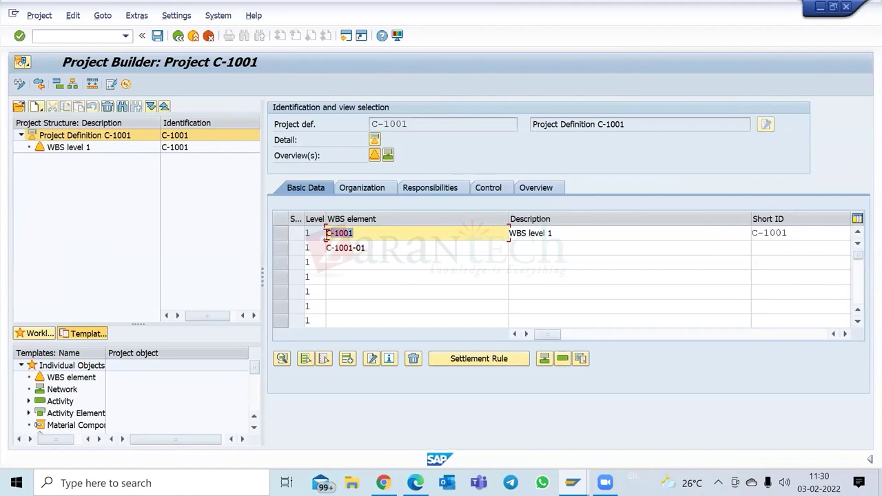
click(353, 247)
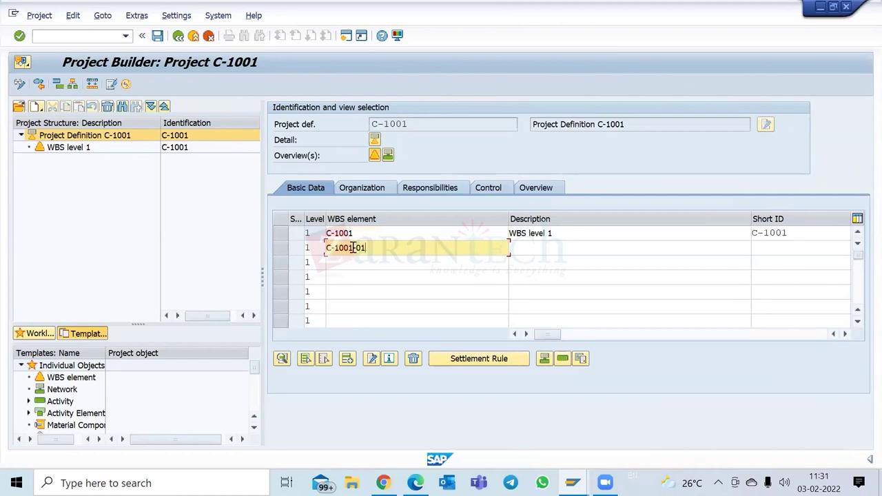
Step: Set WBS element C-1001-01 to level 2
drag(354, 247, 319, 246)
key(ctrl+c)
click(315, 249)
double_click(316, 248)
text(2)
Step: Add C-1001-02 as a level 2 WBS element below C-1001-01, reusing the ID above it
double_click(315, 264)
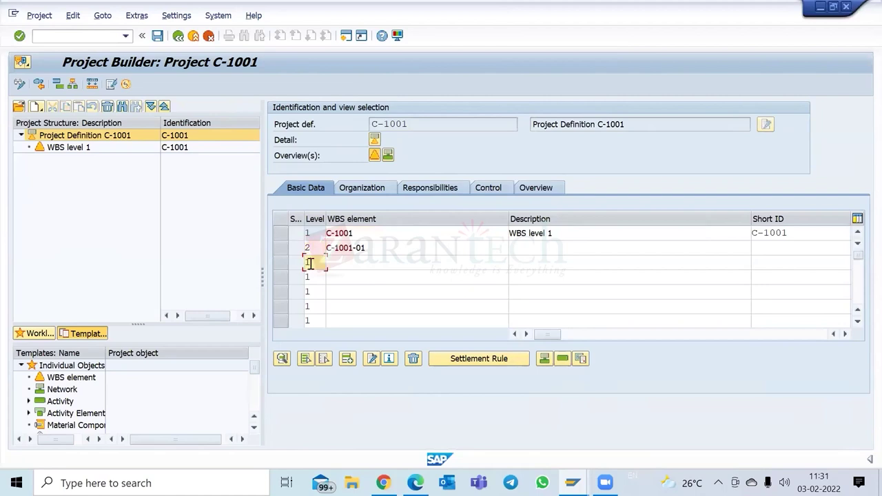
text(2)
drag(366, 248, 325, 250)
click(354, 261)
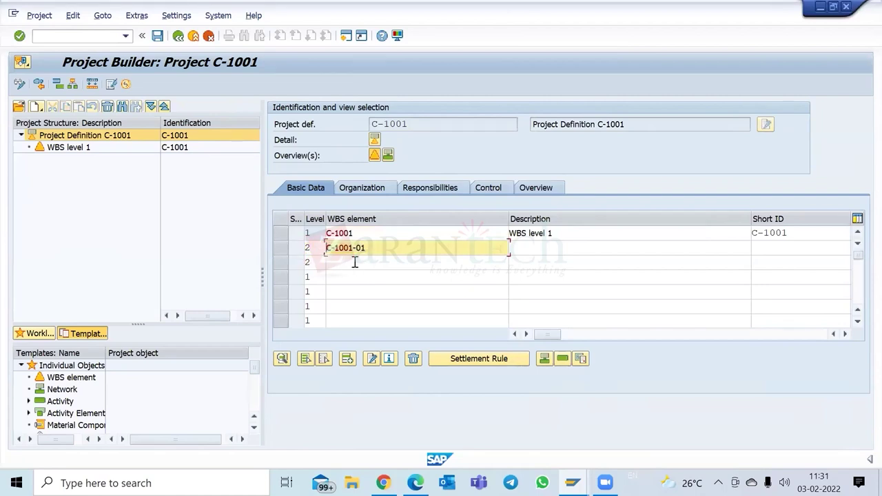
key(ctrl+v)
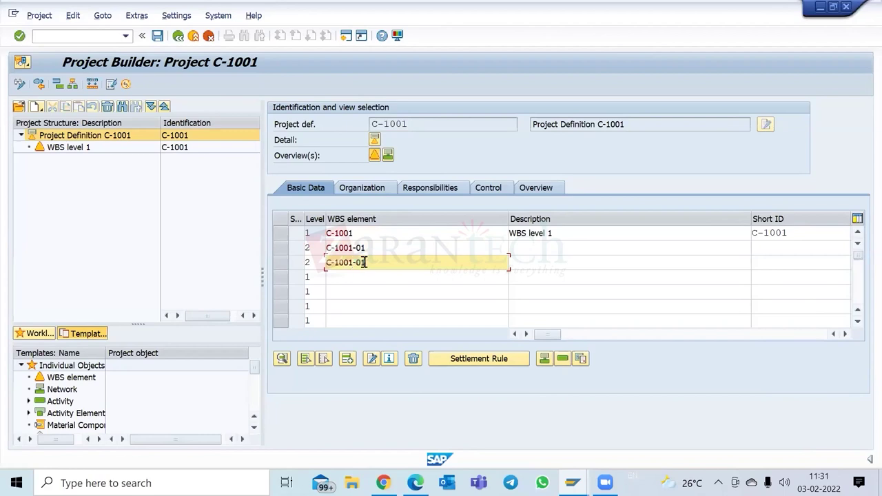
Step: Add C-1001-03 as a level 2 WBS element by copying the C-1001-02 ID and changing its ending
click(310, 277)
text(2)
click(349, 262)
drag(350, 262, 321, 262)
key(ctrl+c)
click(359, 277)
key(ctrl+v)
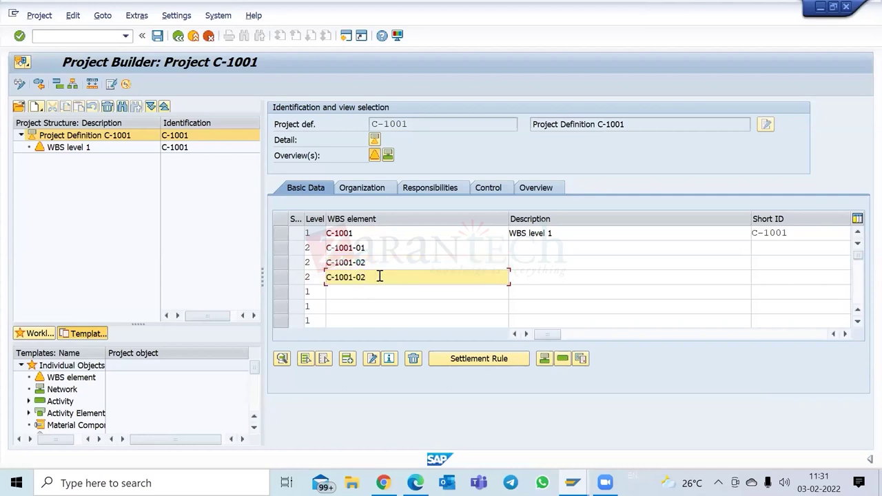
text(3)
Step: Change the description of the level 1 WBS element C-1001 to "SAP Project"
click(534, 249)
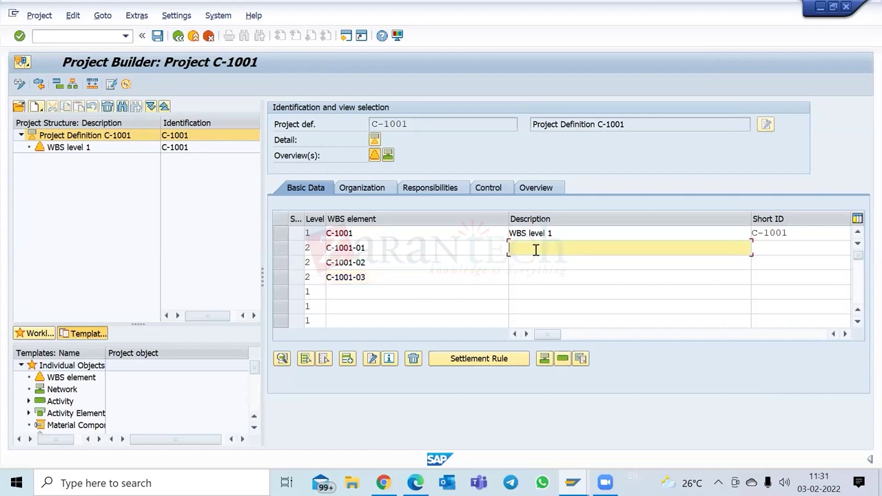
text(wb)
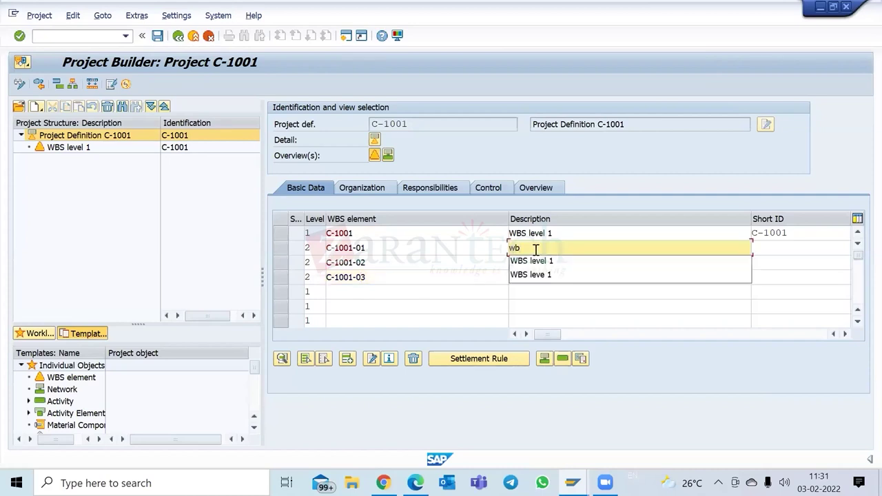
drag(557, 233, 509, 234)
text(SAP Projec)
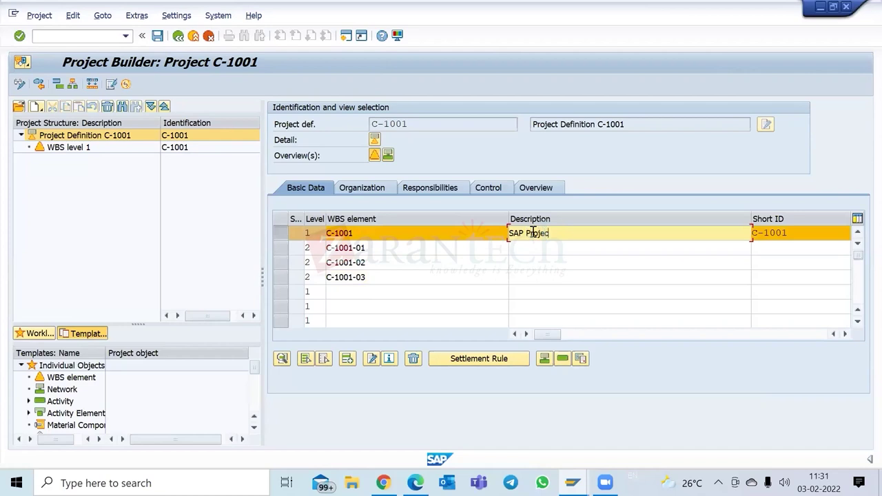
Step: Describe WBS elements C-1001-01, C-1001-02 and C-1001-03 as Prepare, Explore and Realize
click(527, 249)
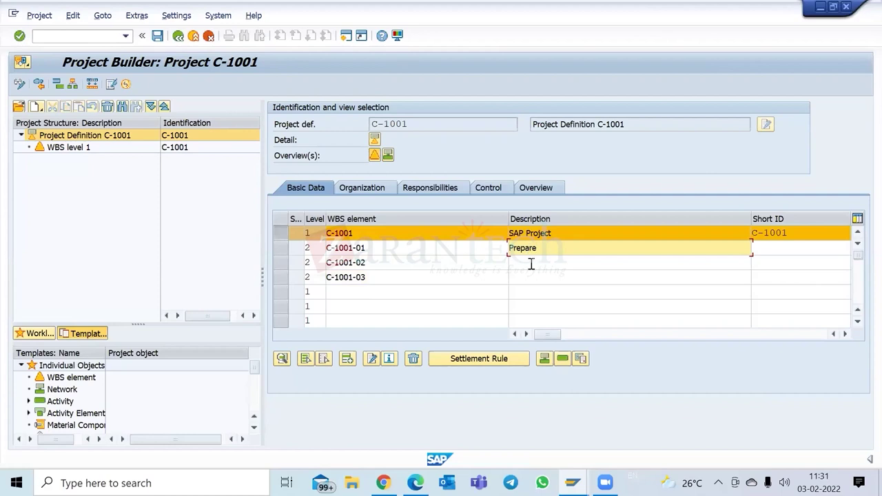
click(530, 264)
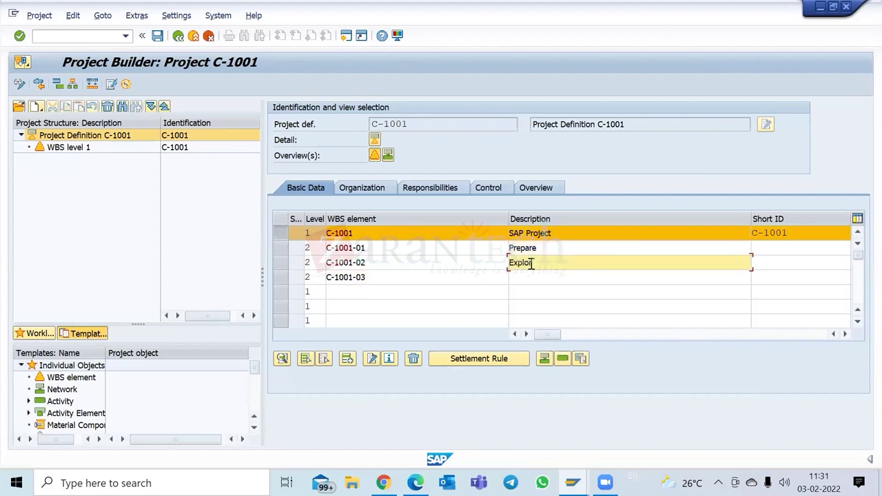
click(554, 277)
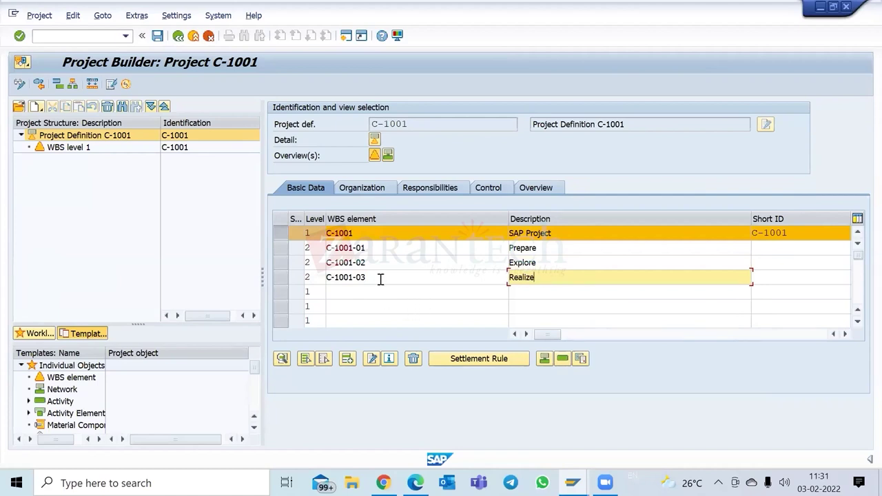
Step: Add level 2 WBS element C-1001-04 with the description Deploy and transfer the entered elements to the project structure
drag(375, 280, 323, 280)
key(ctrl+c)
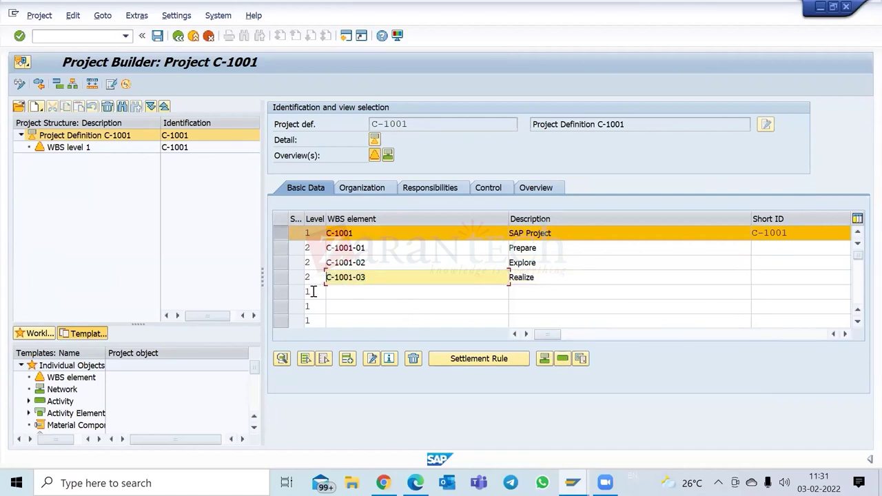
click(309, 290)
text(2)
click(360, 293)
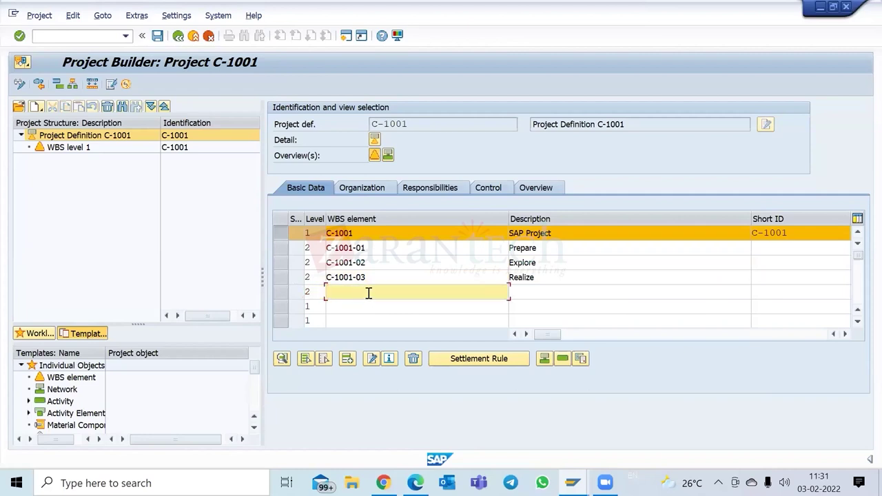
key(ctrl+v)
text(4)
click(569, 290)
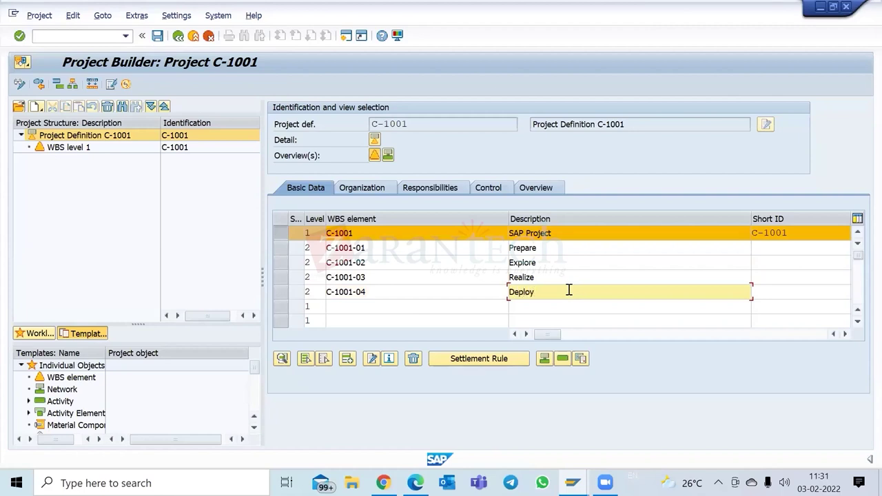
text(Deploy)
key(Return)
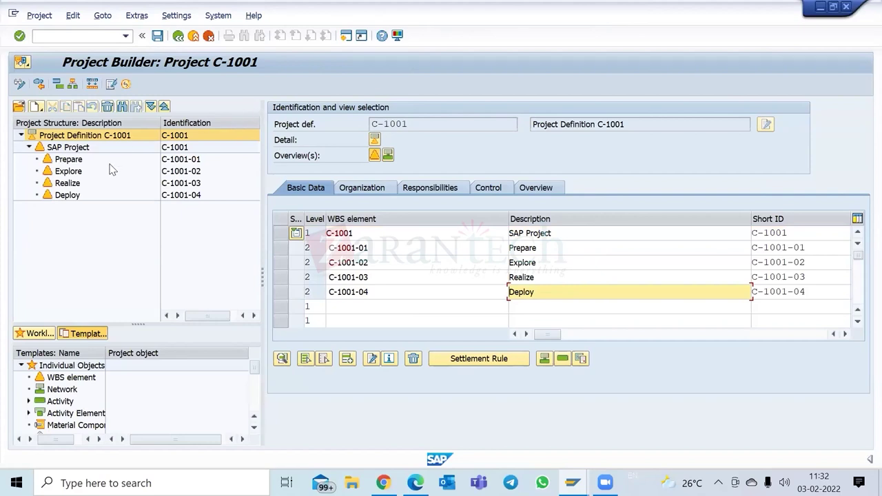
Step: Check the organizational assignments of the level 2 WBS elements and SAP Project, including company code, business area, plant and currency
click(85, 163)
click(83, 173)
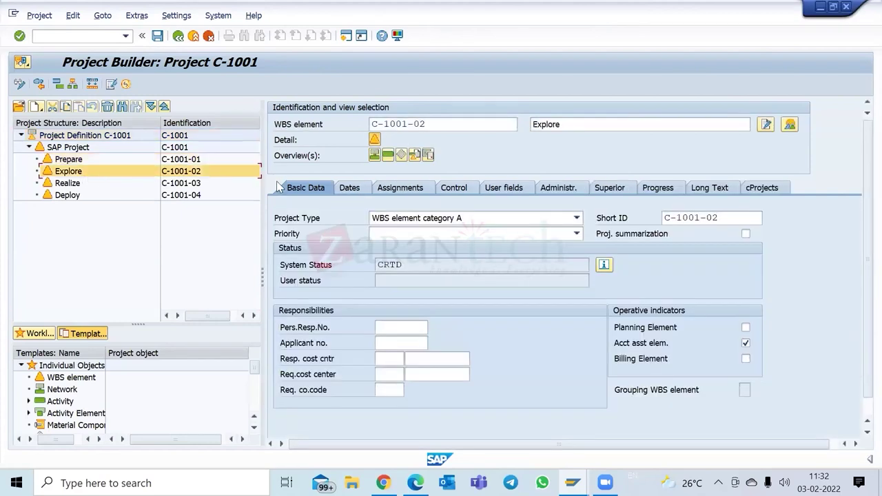
click(422, 190)
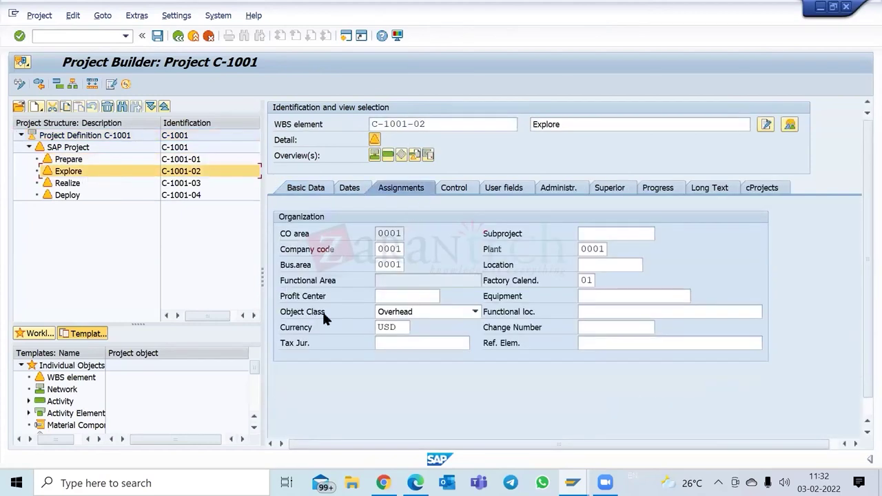
click(77, 183)
click(79, 195)
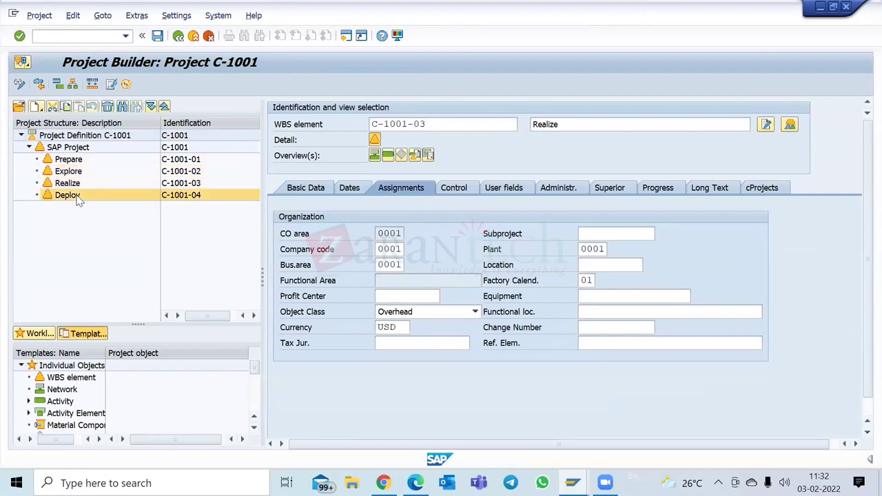
click(81, 150)
click(111, 137)
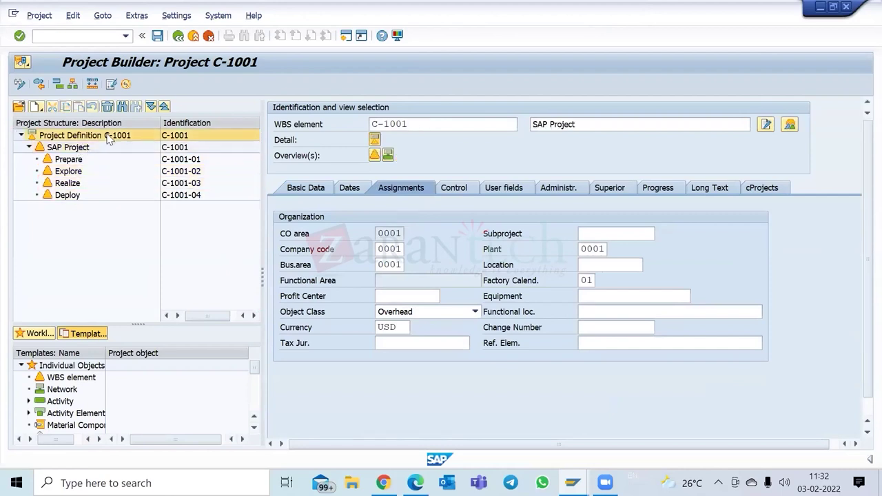
Step: Describe project definition C-1001 as "SAP Project", save it, and reopen the project from the recently processed projects
drag(625, 124, 524, 127)
text(SAP Project)
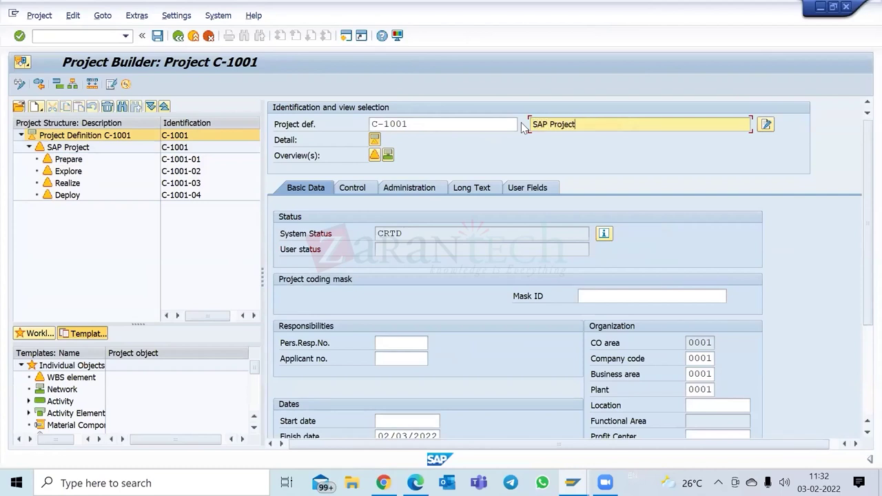
key(Return)
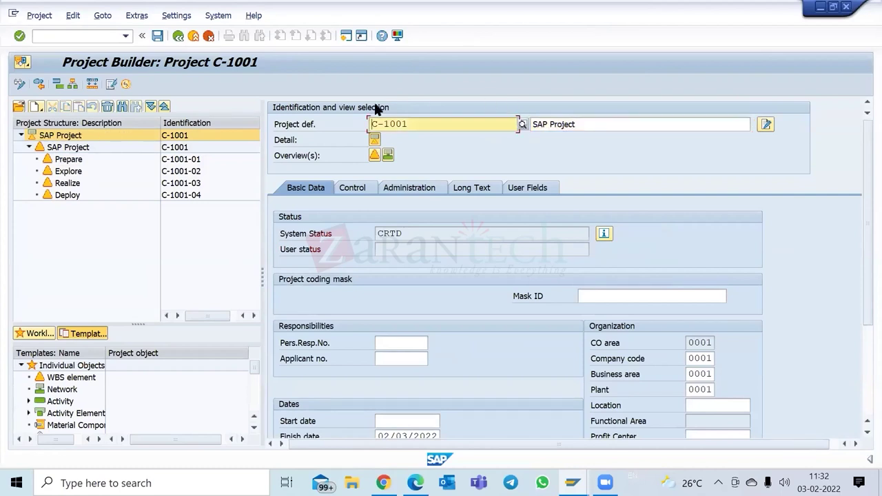
click(160, 34)
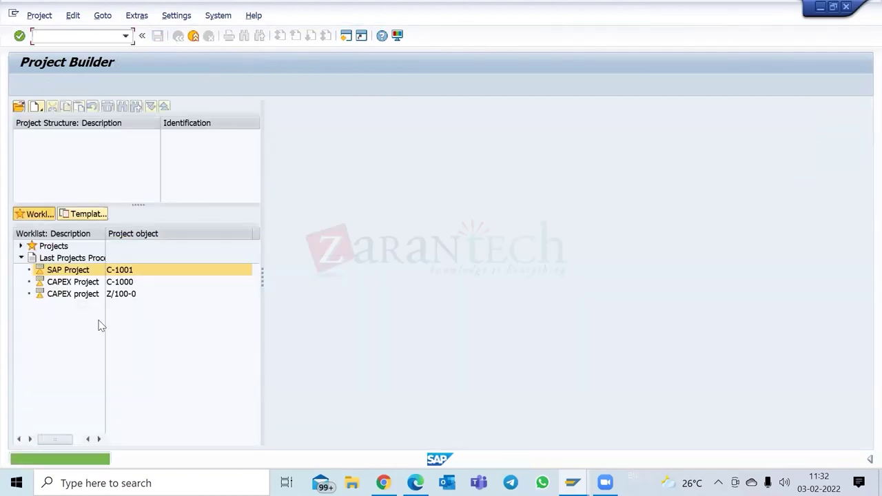
double_click(85, 274)
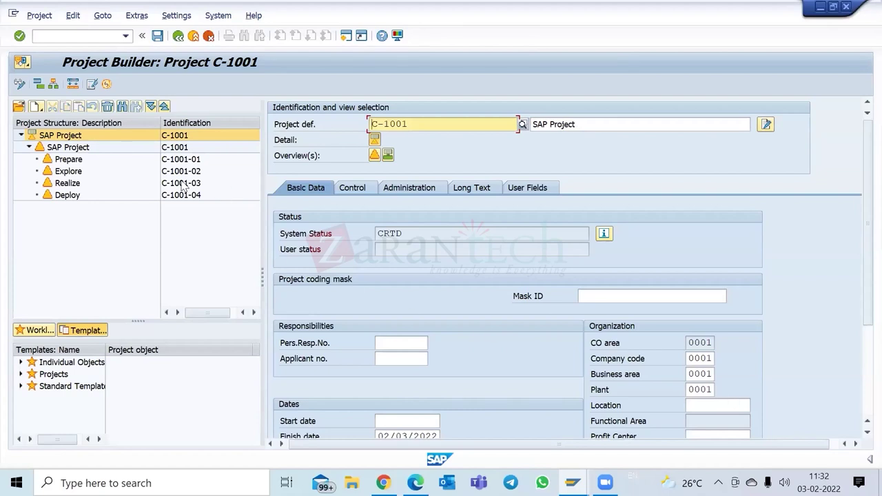
Step: Review the organizational data of all WBS elements in the WBS overview and widen the company code column
click(374, 155)
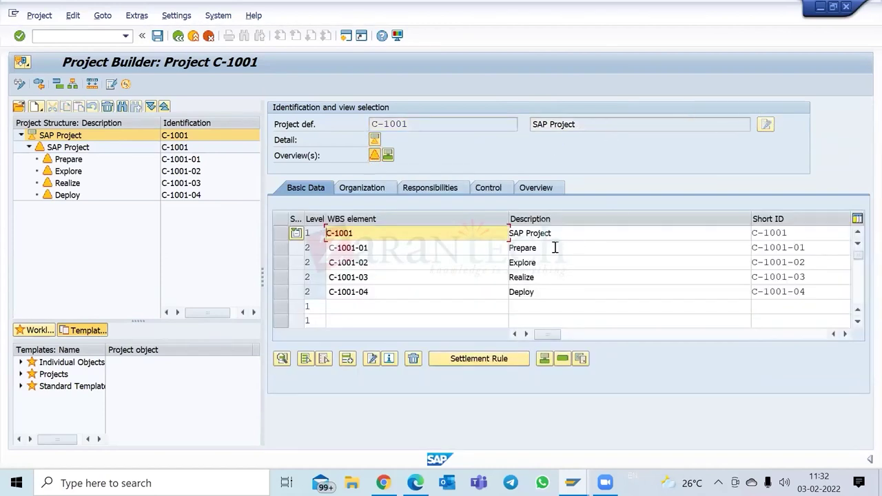
click(377, 190)
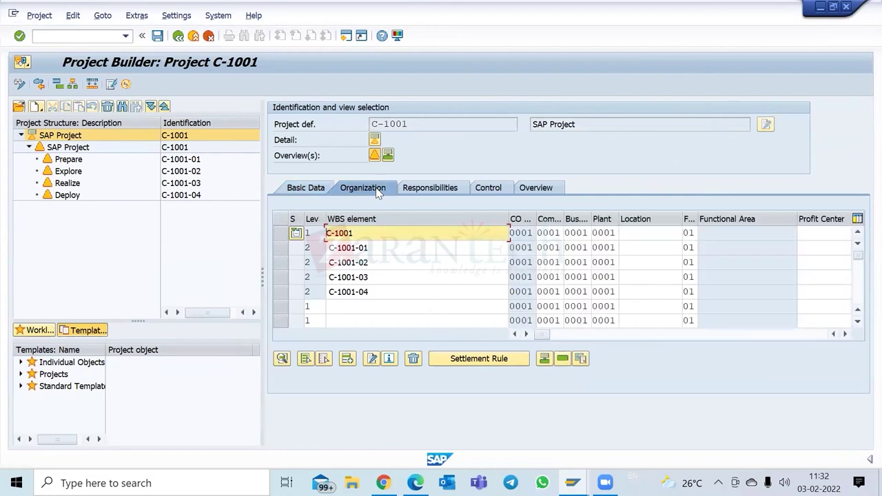
drag(551, 334, 596, 337)
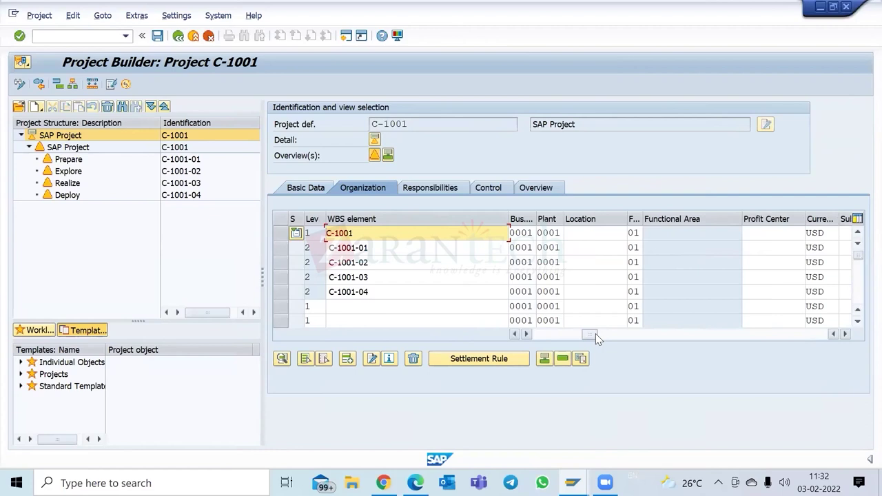
drag(595, 334, 564, 336)
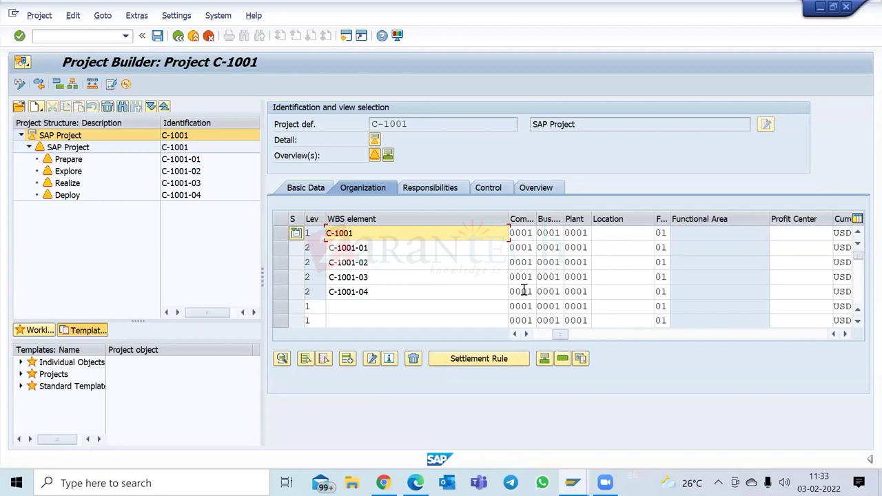
click(513, 233)
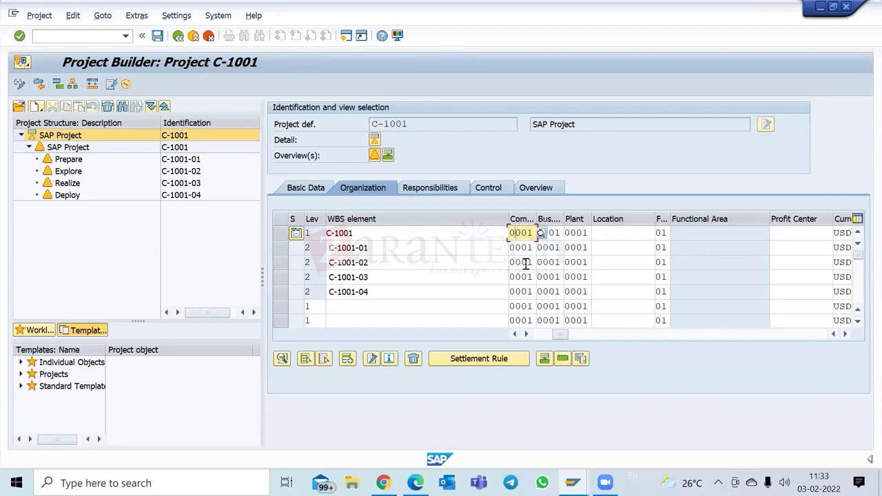
drag(536, 219, 548, 219)
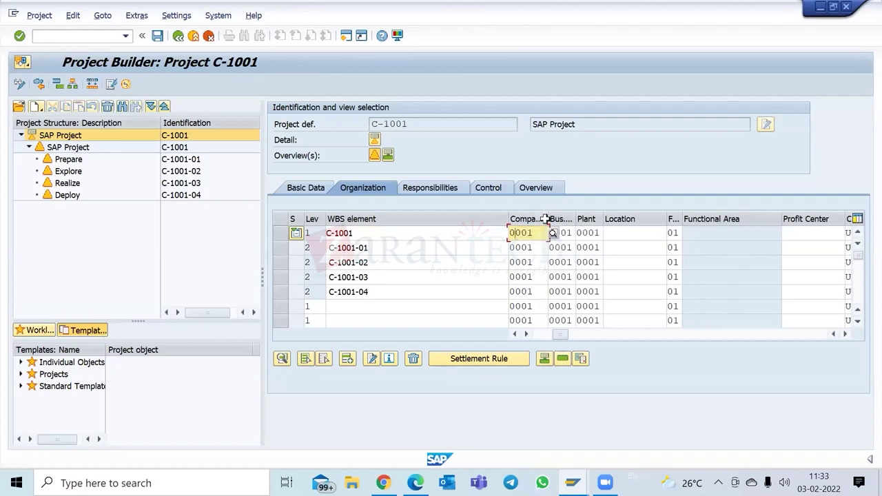
drag(548, 216, 560, 217)
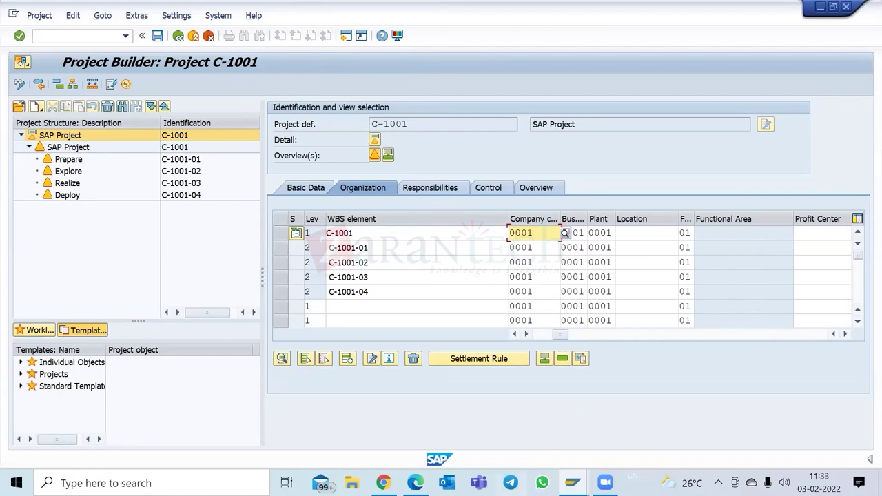
Step: Assign company code 0003 to WBS elements C-1001-01 and C-1001-02
click(485, 276)
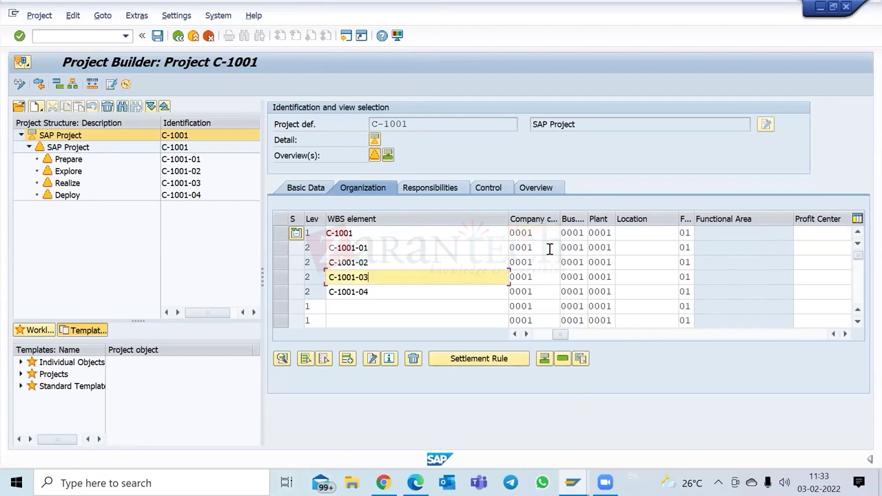
click(550, 248)
click(563, 248)
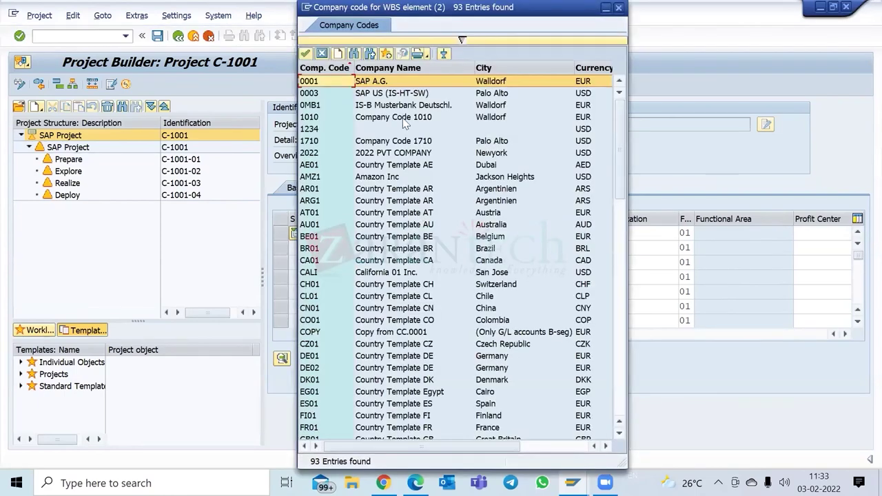
double_click(325, 91)
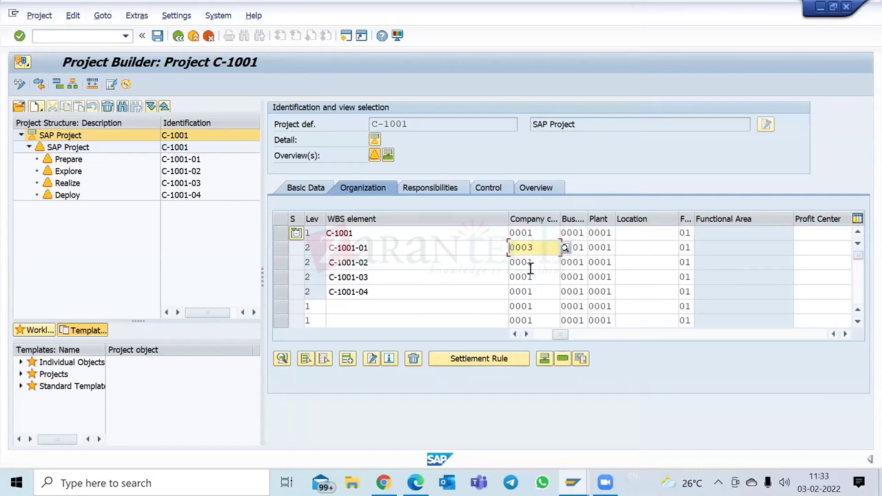
click(536, 266)
click(534, 233)
click(537, 262)
click(565, 264)
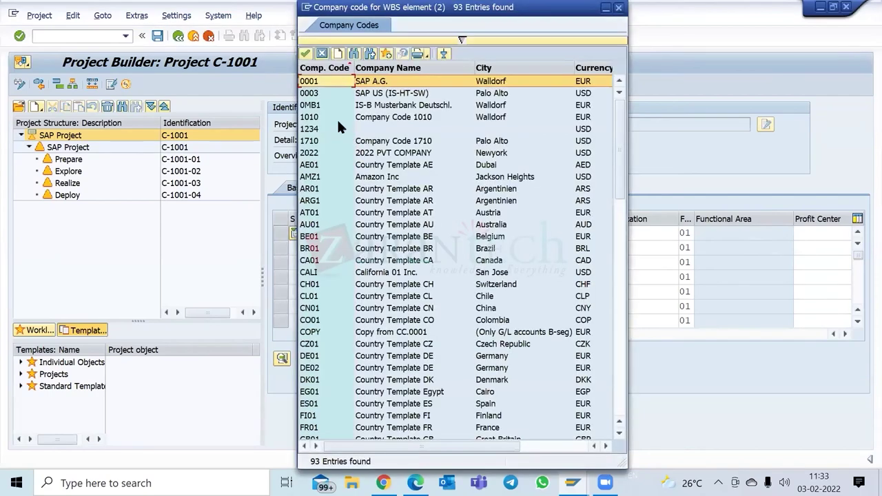
double_click(319, 93)
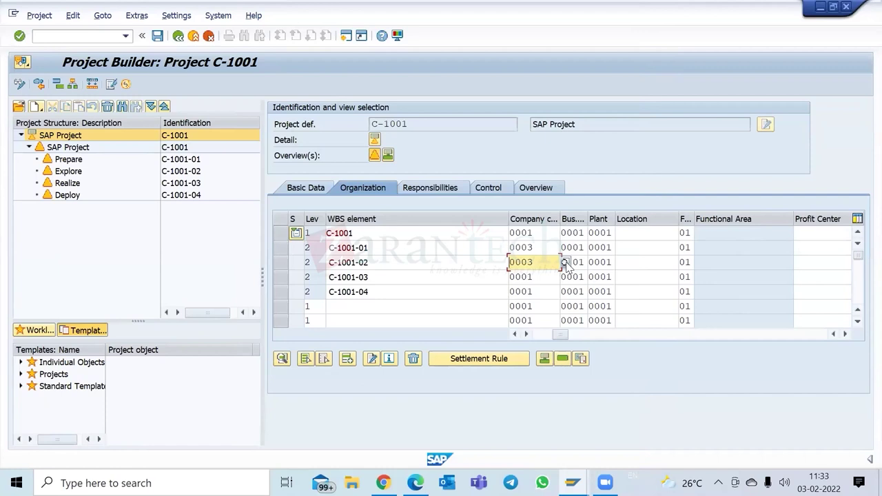
key(Return)
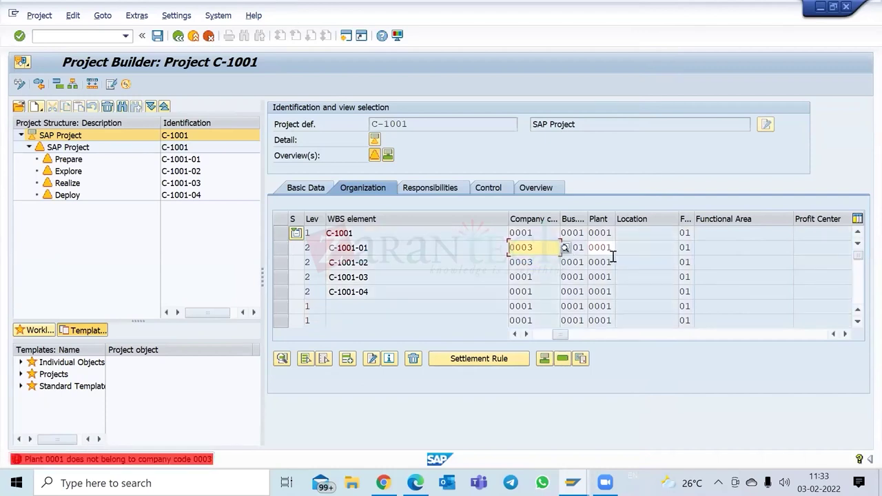
Step: Try plant 1010 and plant 1710 for WBS element C-1001-01
click(611, 248)
click(620, 248)
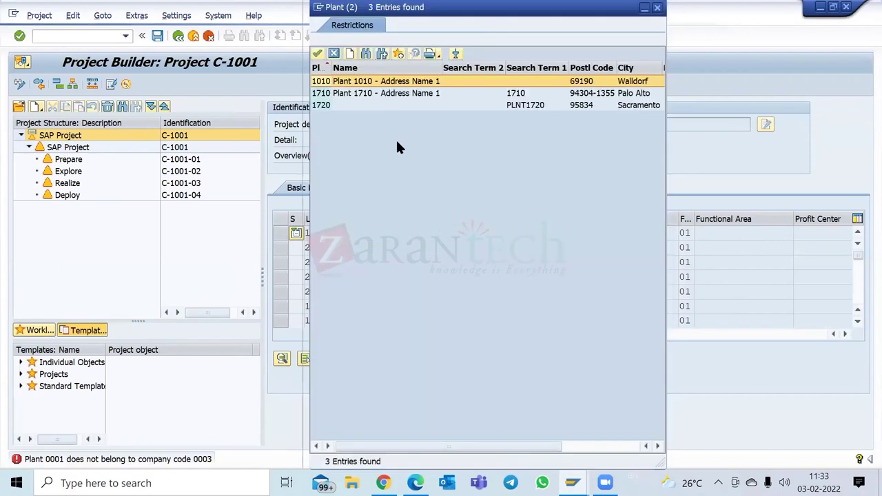
double_click(381, 81)
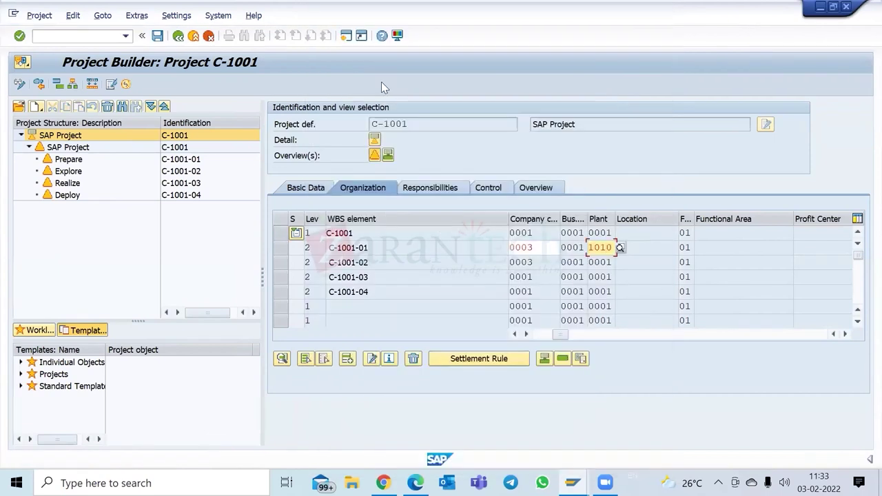
key(Return)
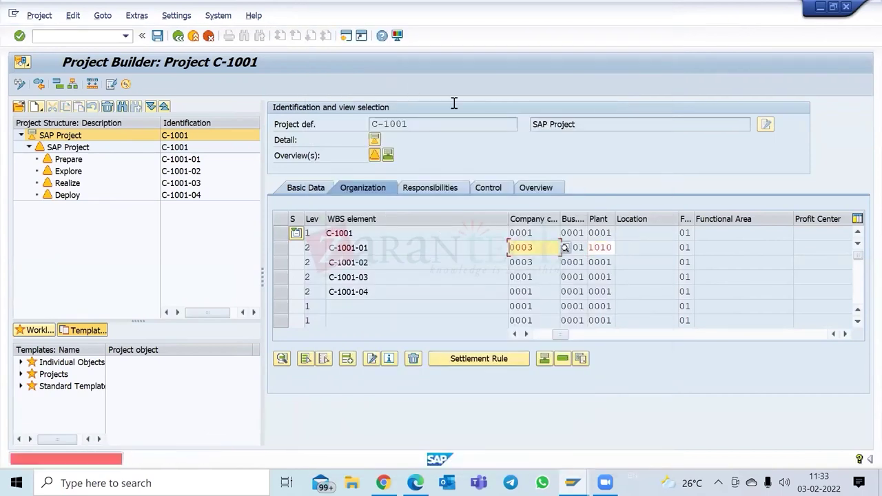
click(609, 248)
click(618, 247)
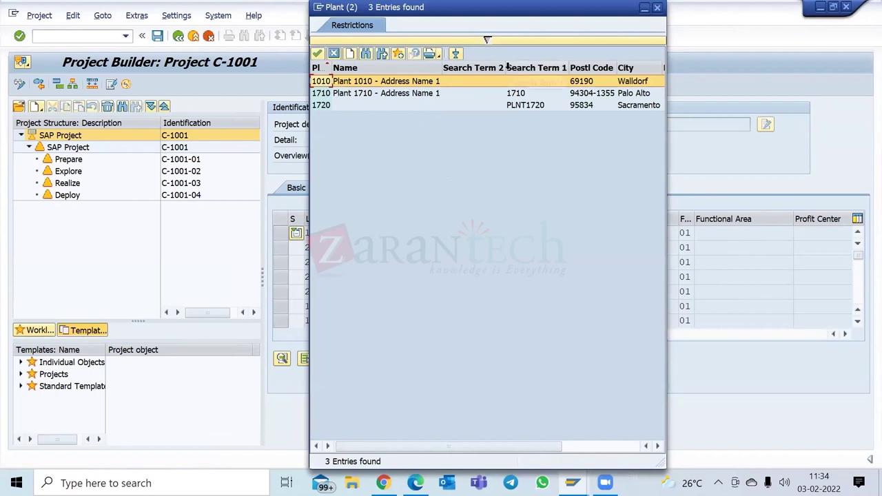
double_click(373, 91)
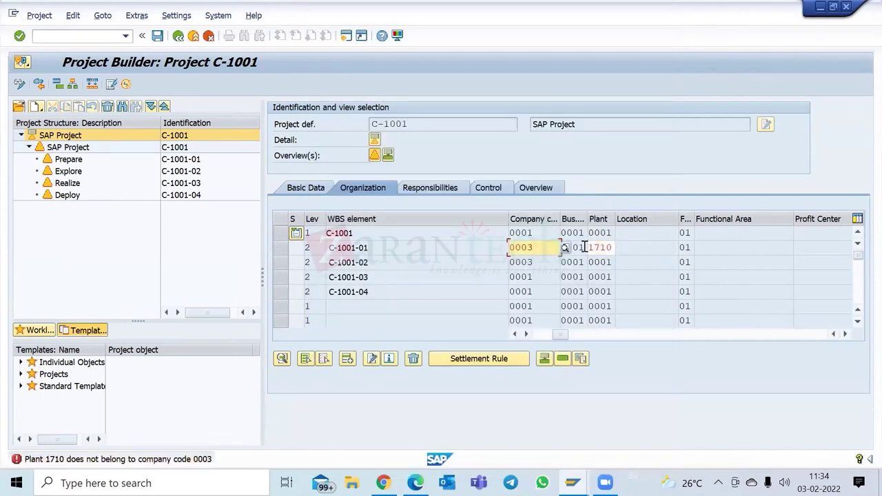
Step: Clear the plant assignment of WBS element C-1001-01
drag(590, 247, 630, 247)
key(Delete)
key(Return)
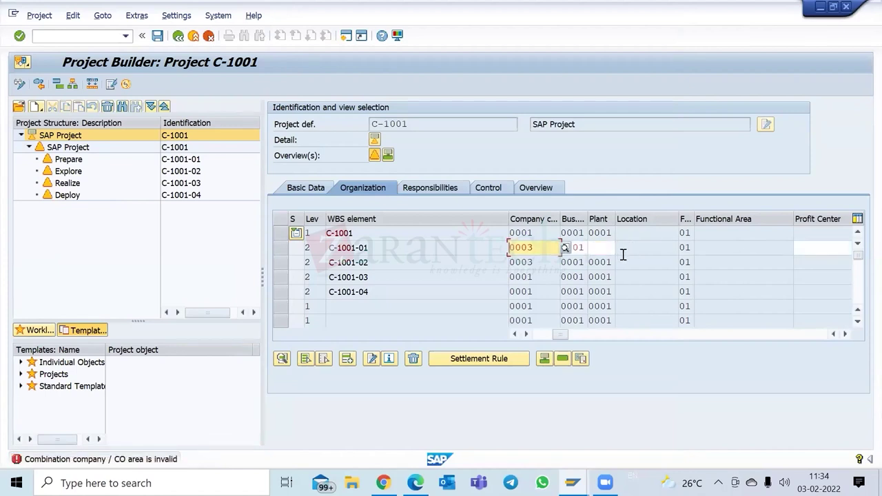
Step: Check the available business areas and clear the business area of WBS element C-1001-01
click(586, 247)
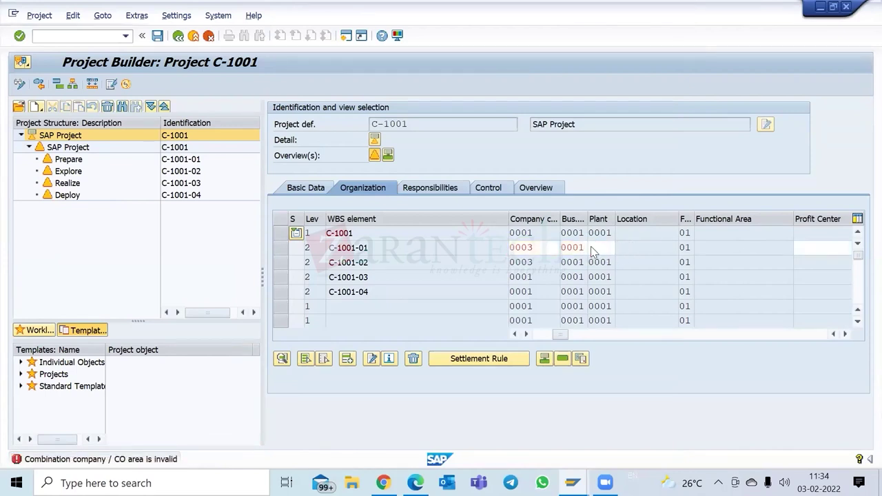
key(F4)
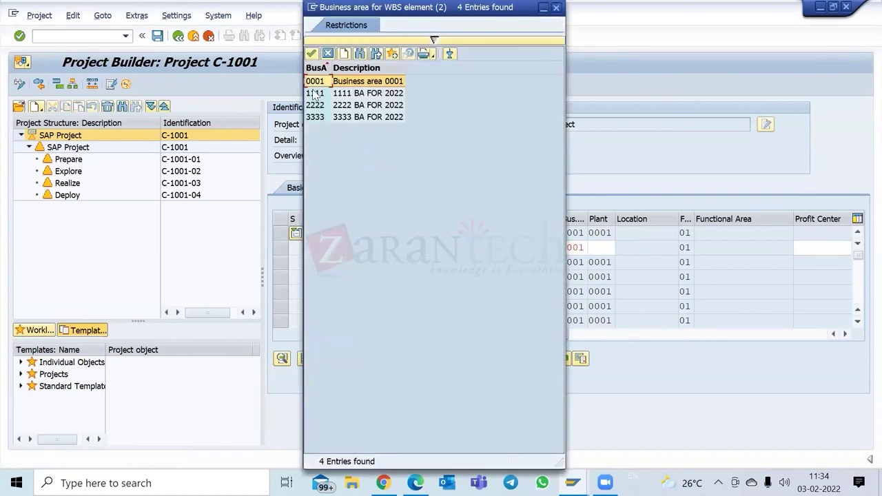
click(328, 54)
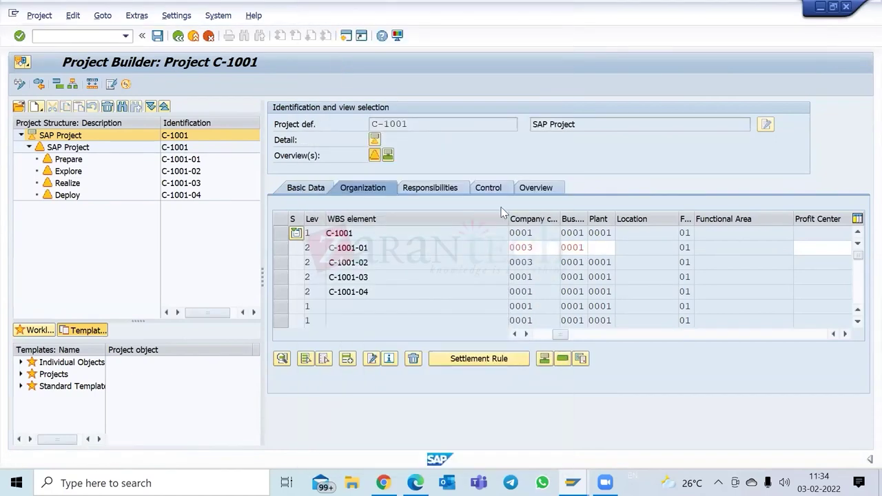
drag(560, 334, 552, 337)
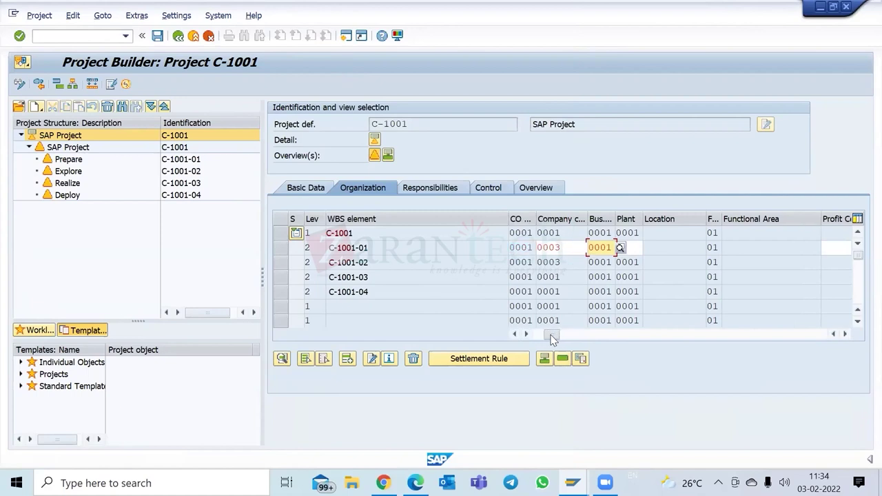
key(BackSpace)
key(BackSpace)
key(BackSpace)
key(BackSpace)
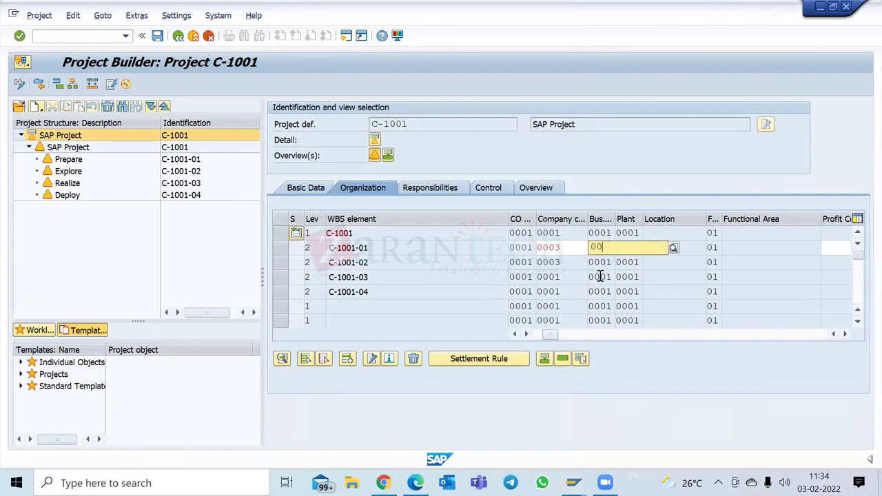
key(Return)
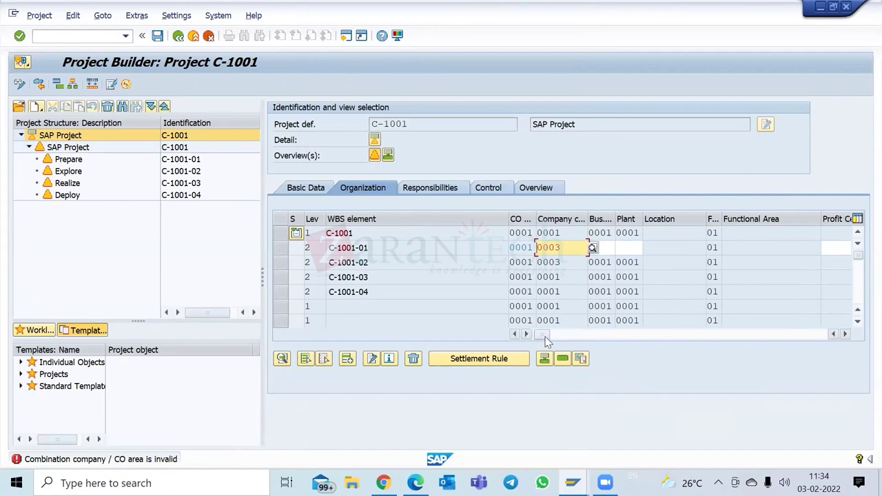
Step: Change the company code of WBS element C-1001-01 to 1010
drag(545, 337, 505, 324)
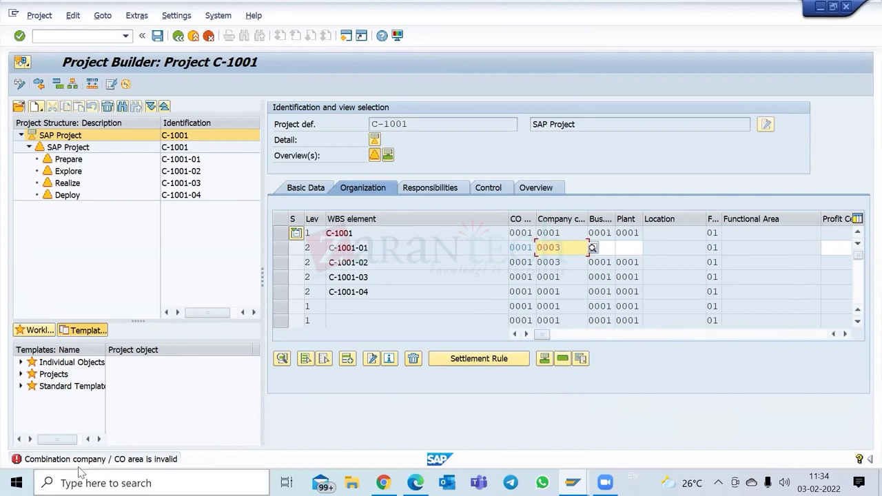
click(525, 248)
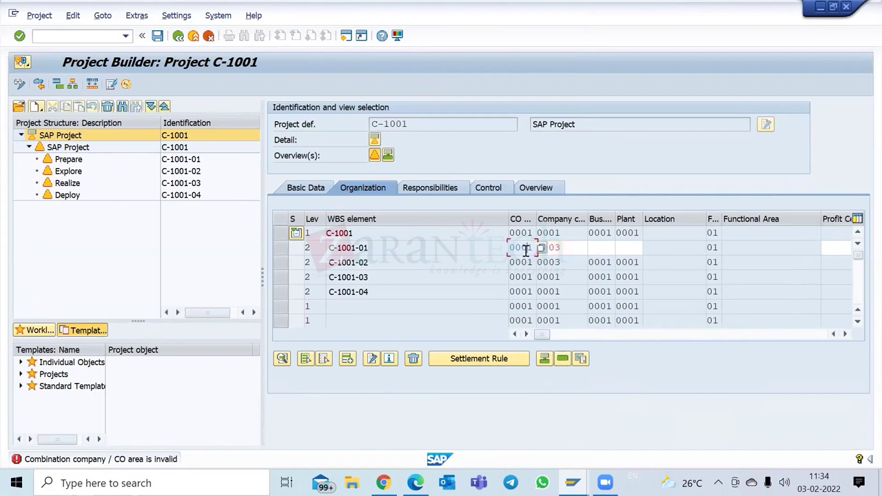
click(562, 249)
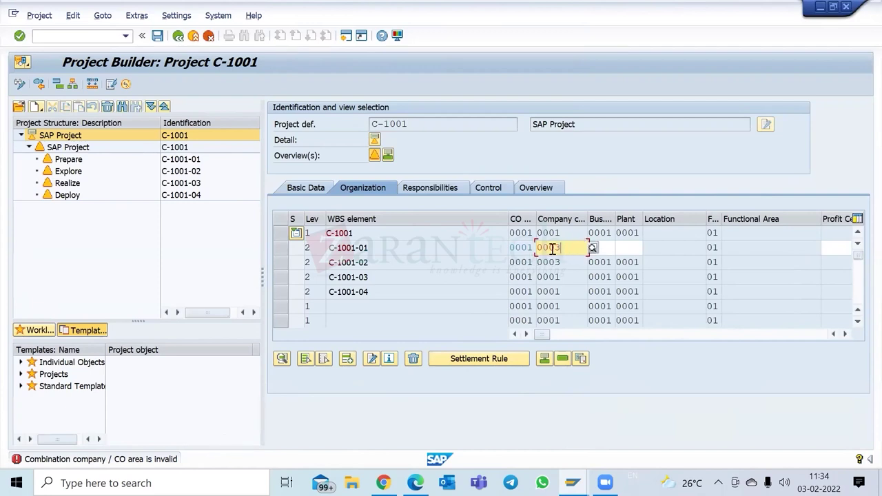
click(592, 247)
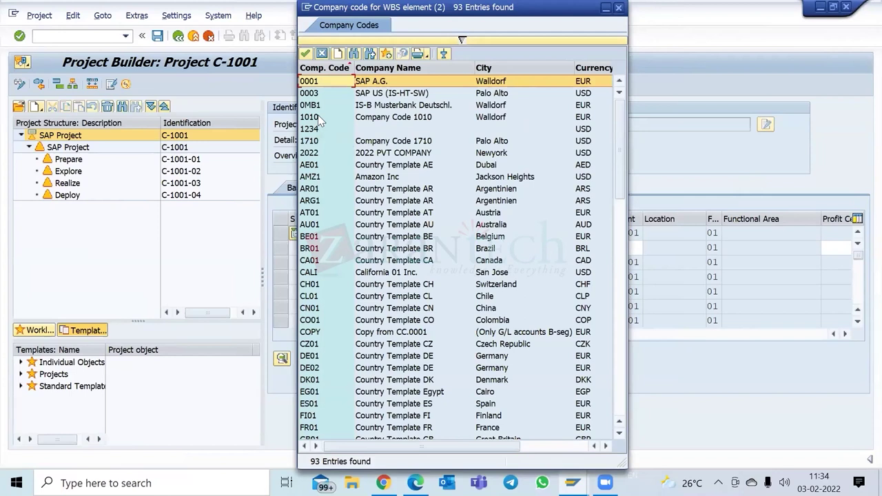
click(319, 119)
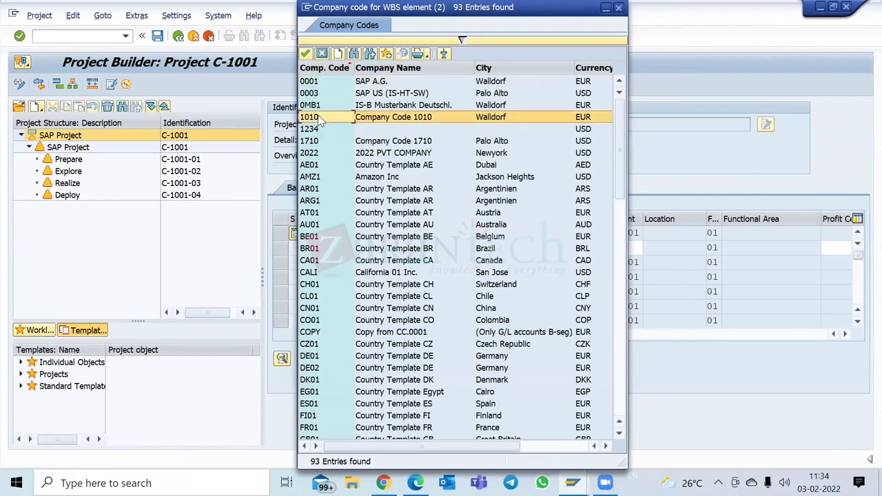
text(1010)
key(Return)
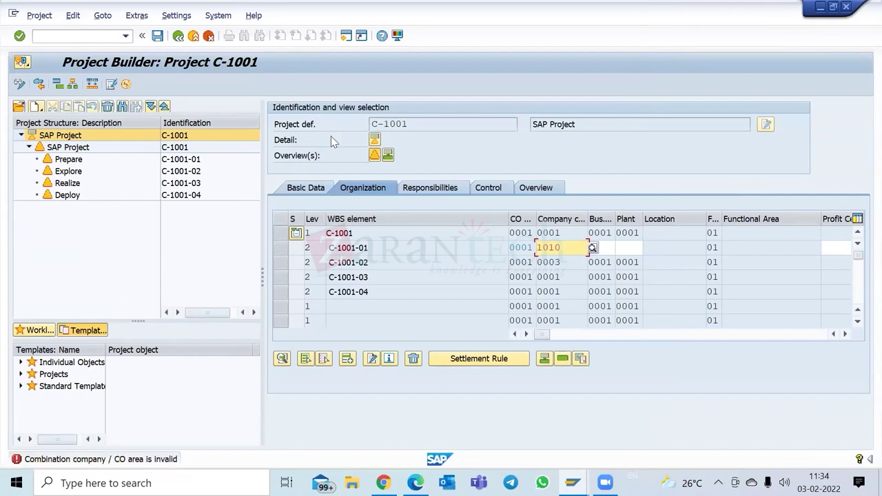
Step: Set the company code of WBS element C-1001-01 to 0001
drag(571, 248, 519, 248)
key(BackSpace)
text(0001)
key(Return)
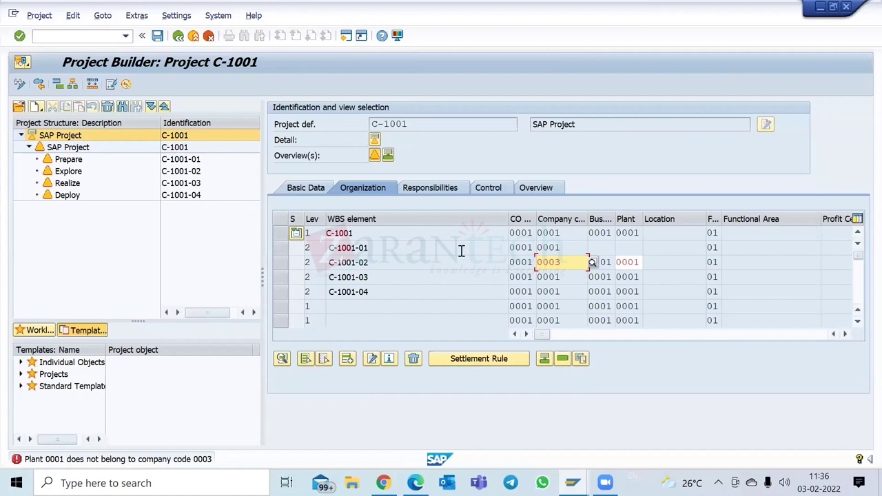
Step: Set the company code of WBS element C-1001-02 to 0001
click(556, 260)
key(Return)
click(571, 265)
key(BackSpace)
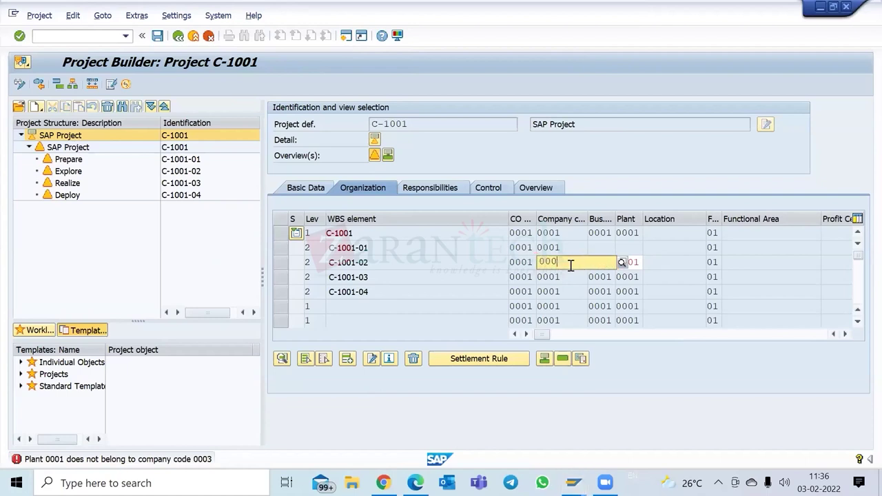
text(1)
key(Return)
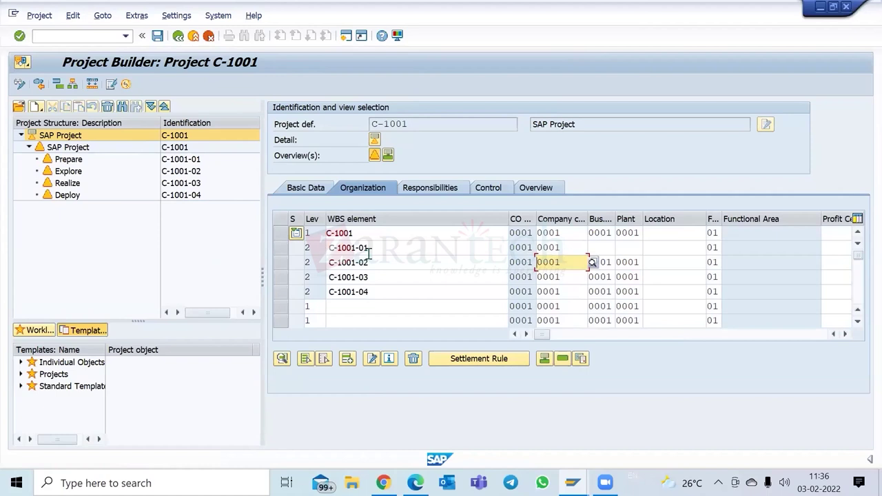
Step: Go from the WBS organization overview to the project definition details and examine its basic data and control settings
click(359, 234)
click(363, 248)
click(366, 263)
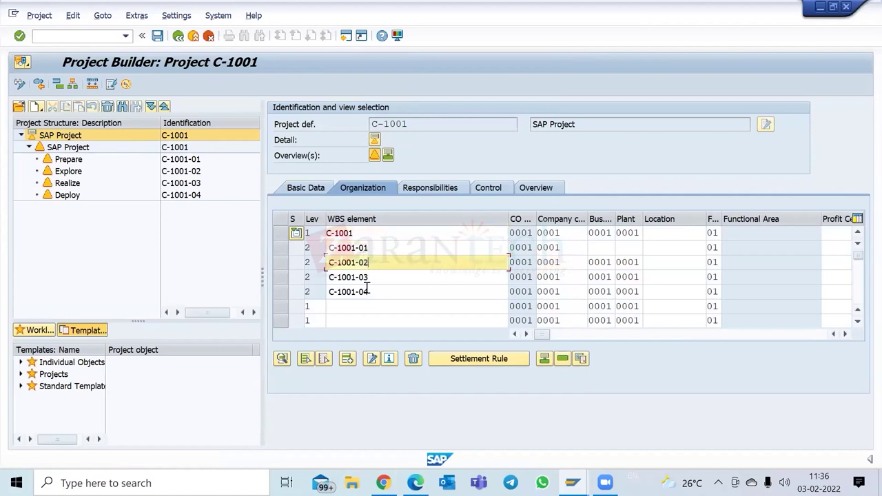
click(367, 290)
click(312, 184)
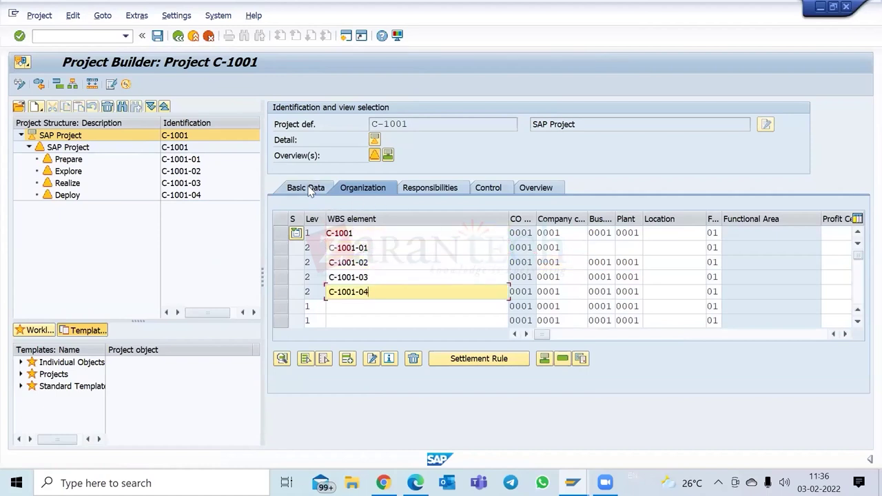
click(373, 138)
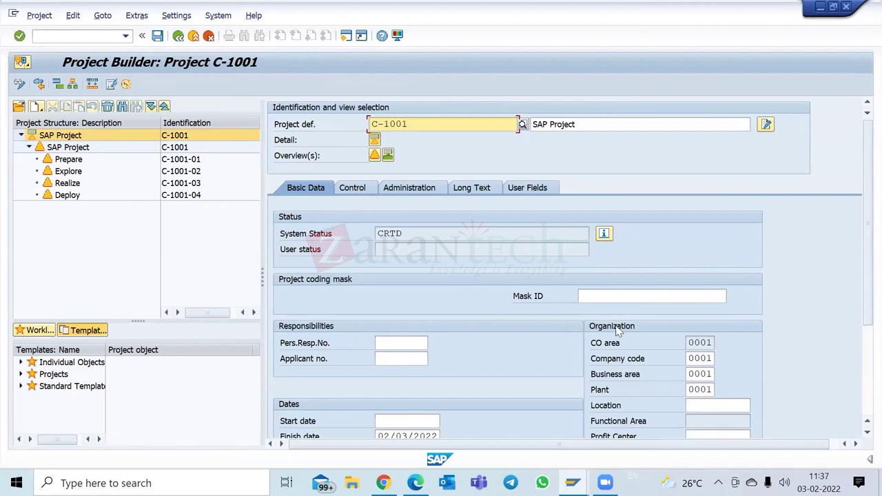
scroll(482, 307, down, 1)
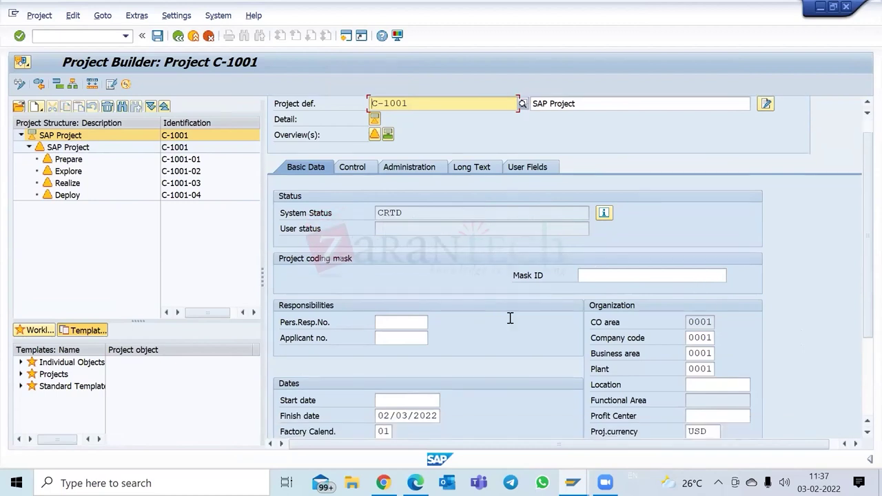
click(365, 167)
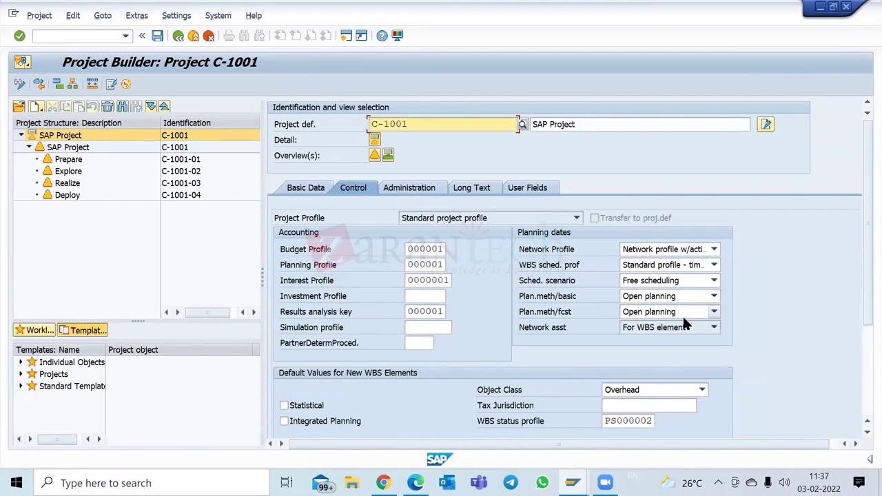
click(319, 194)
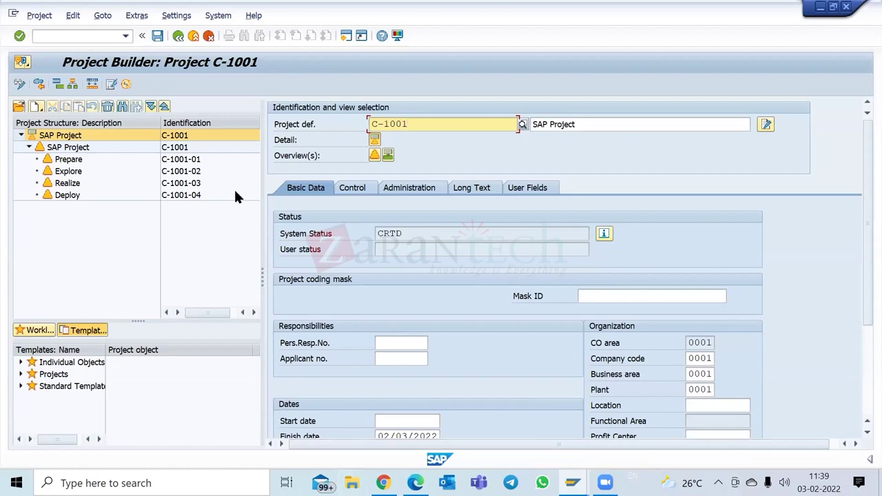
Step: Look through the basic data of the WBS elements Explore, Realize and Deploy
click(67, 184)
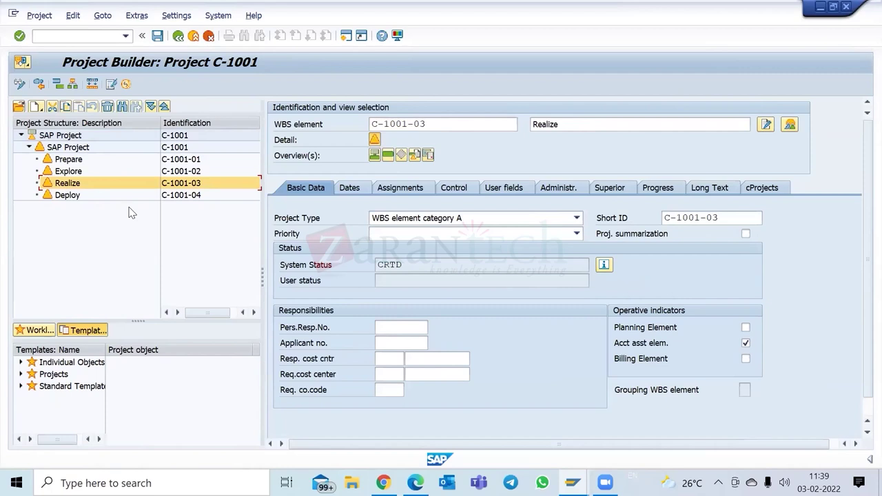
click(72, 173)
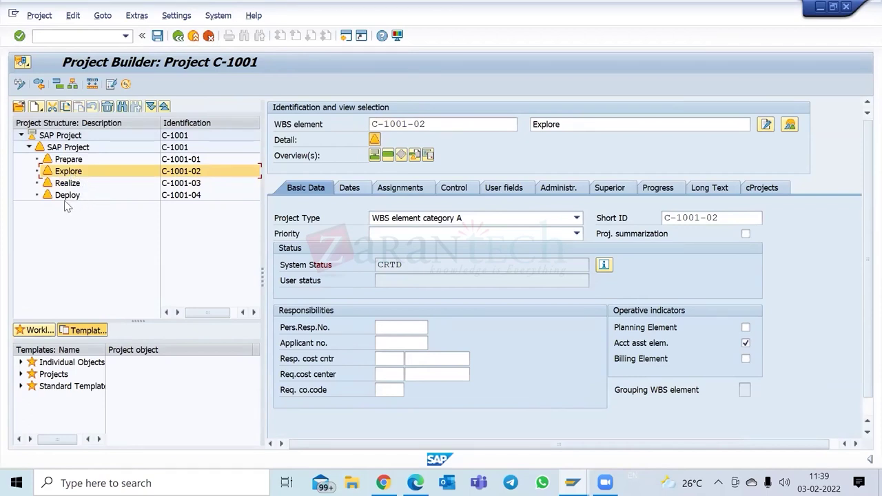
click(68, 198)
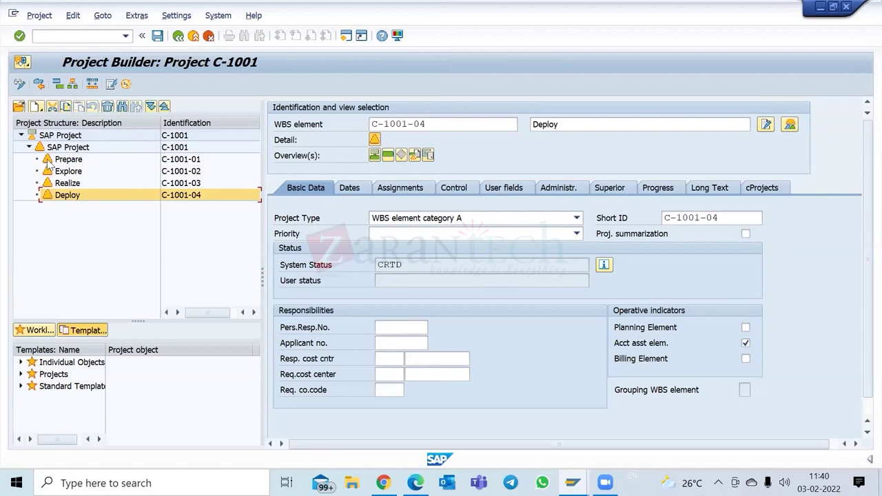
click(68, 171)
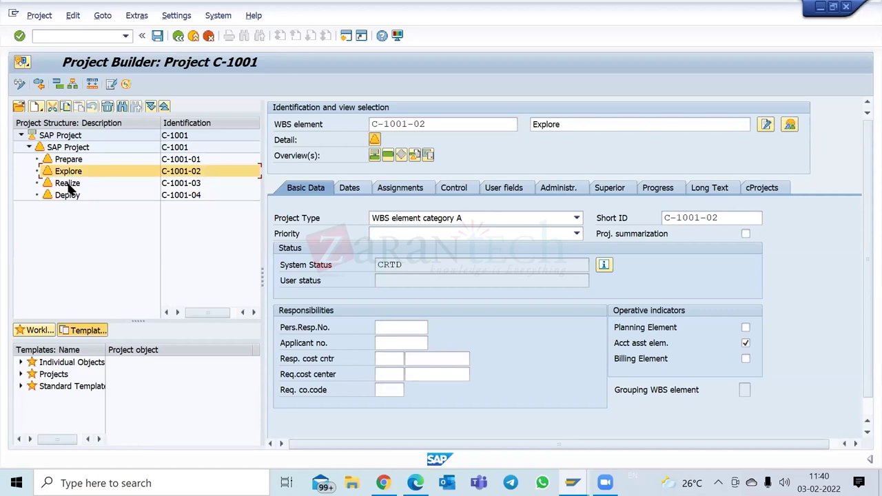
click(69, 183)
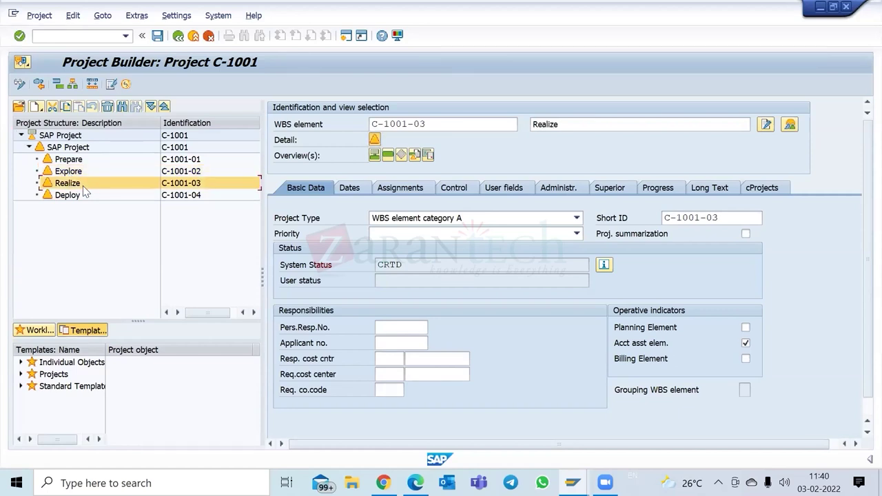
click(68, 195)
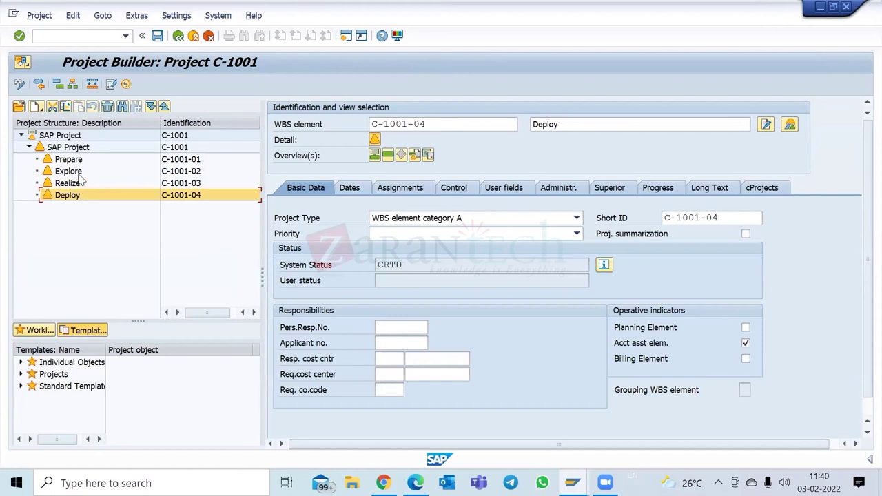
Step: Examine the company code and CO area in the organization data of project definition C-1001
click(77, 138)
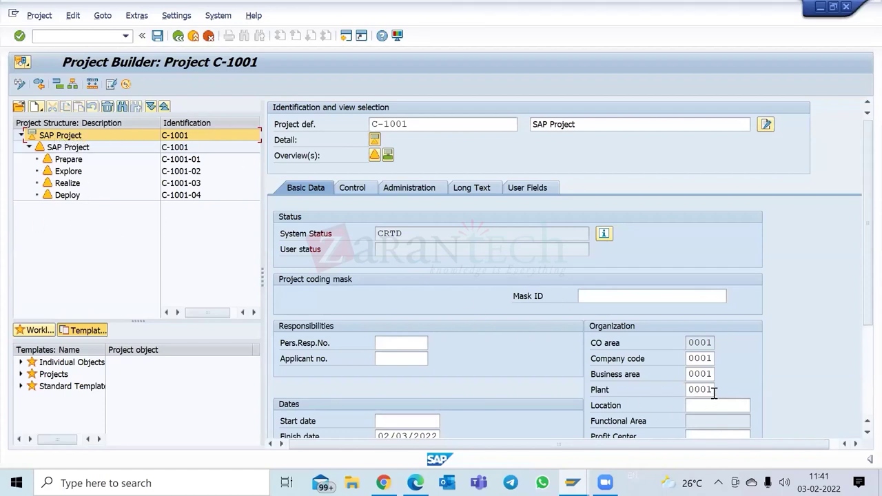
click(697, 359)
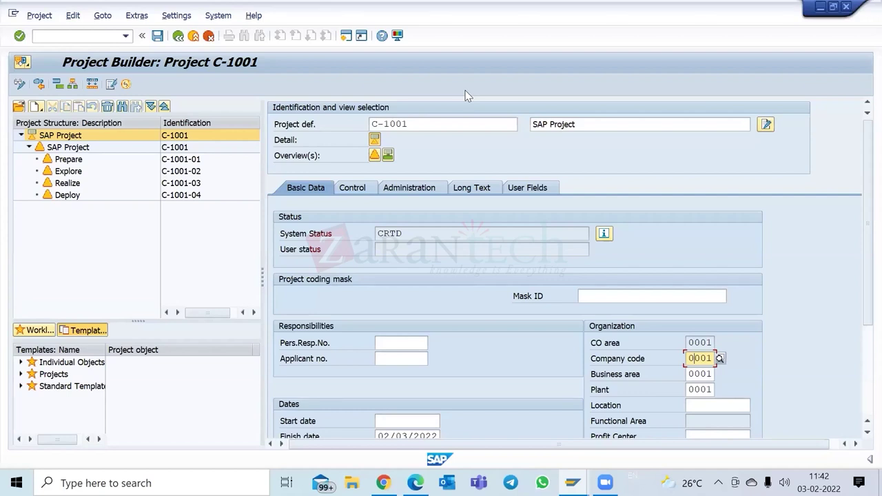
click(691, 343)
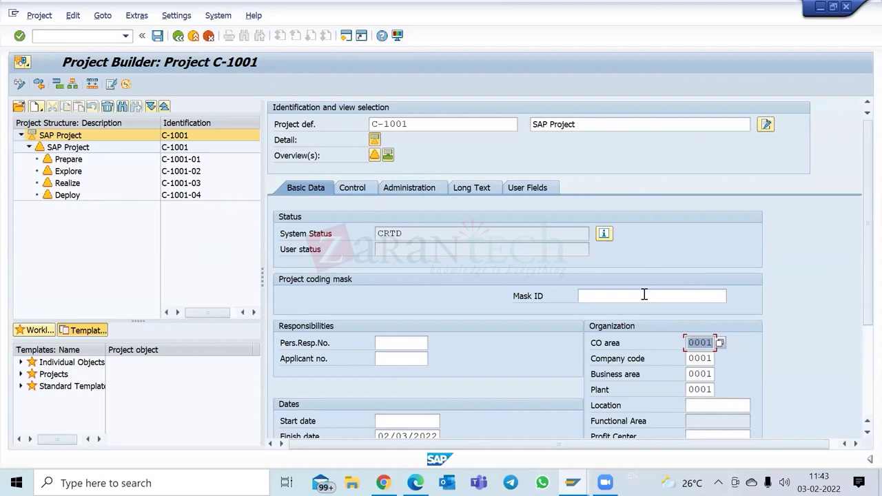
Step: Review the project definition's control data, from the accounting profiles and planning dates to project stock and sales pricing
click(363, 187)
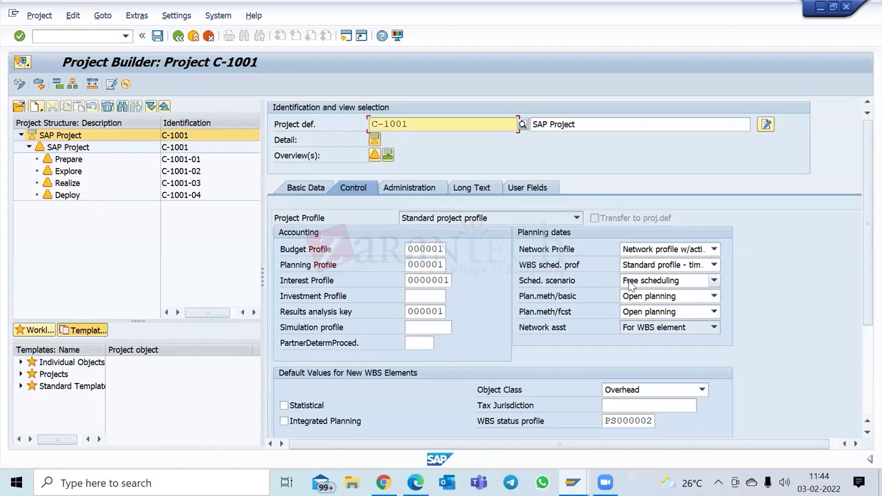
scroll(622, 268, down, 3)
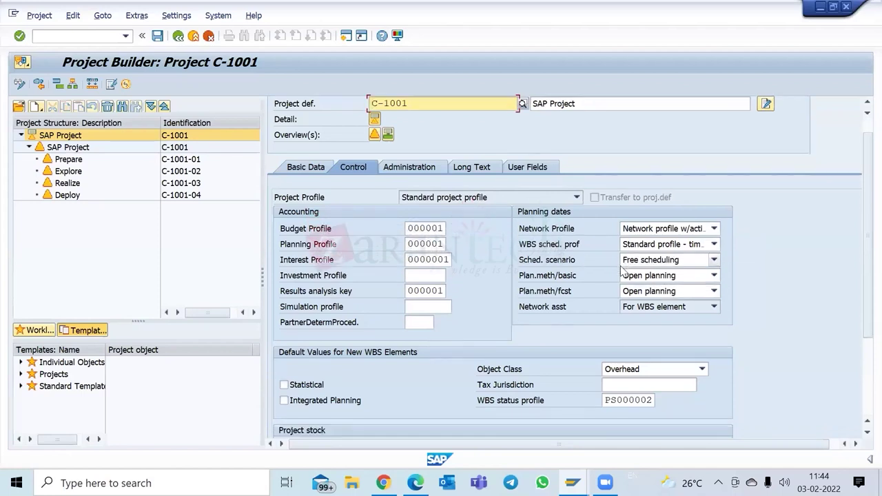
scroll(620, 269, down, 2)
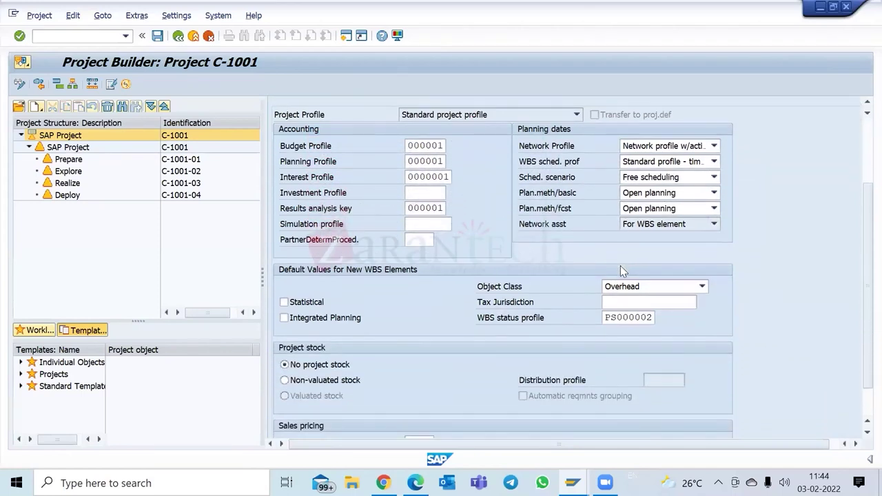
scroll(621, 268, down, 2)
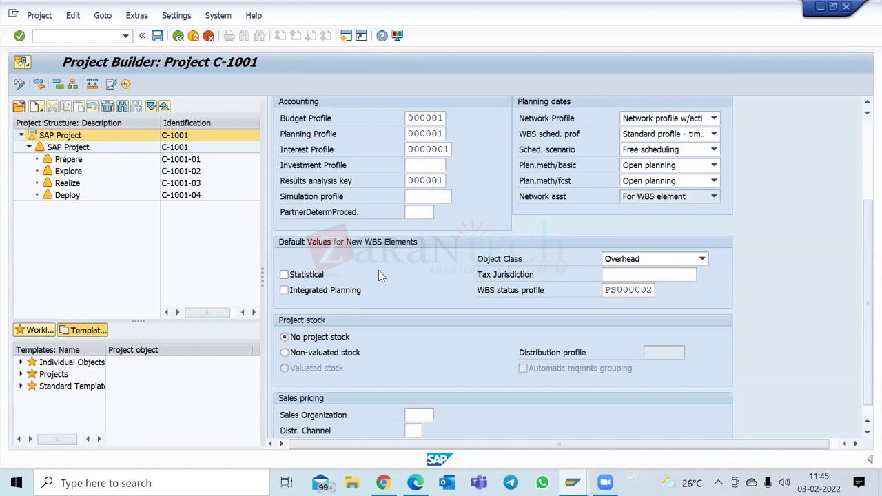
scroll(383, 307, down, 1)
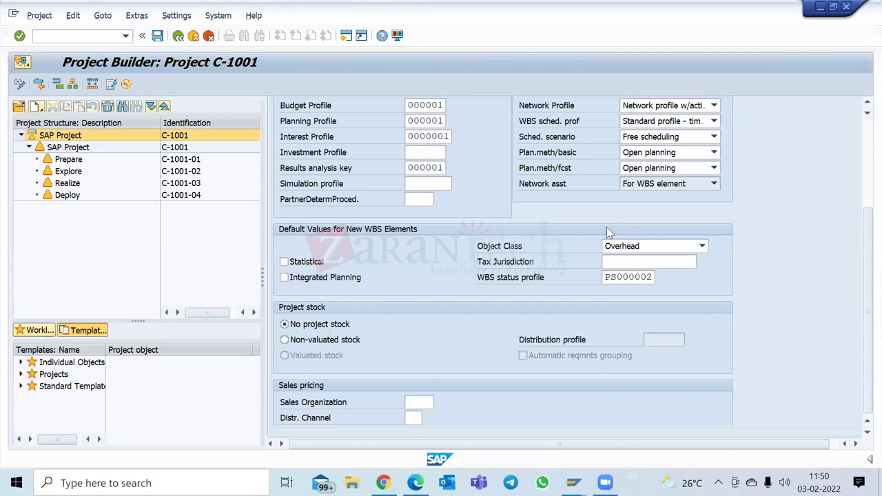
scroll(571, 236, up, 1)
scroll(570, 233, up, 4)
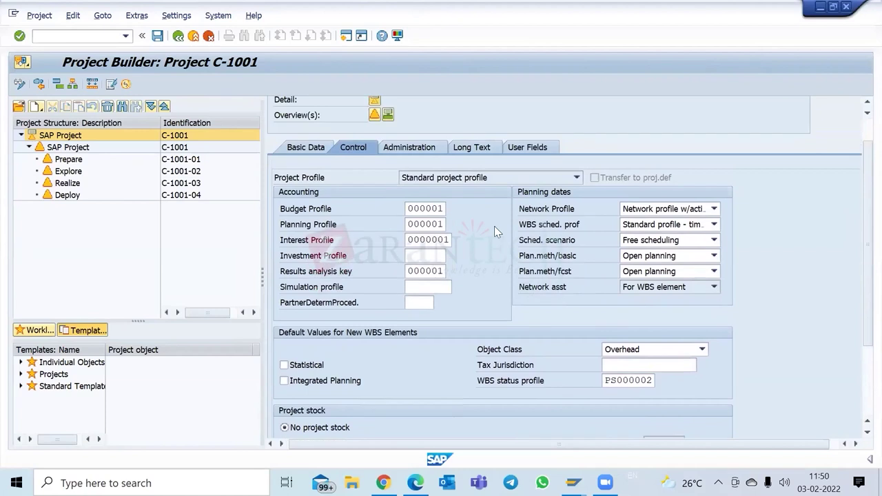
Step: Compare the project definition's organization data and dates with its control profiles and default values for new WBS elements
click(305, 156)
scroll(496, 313, down, 1)
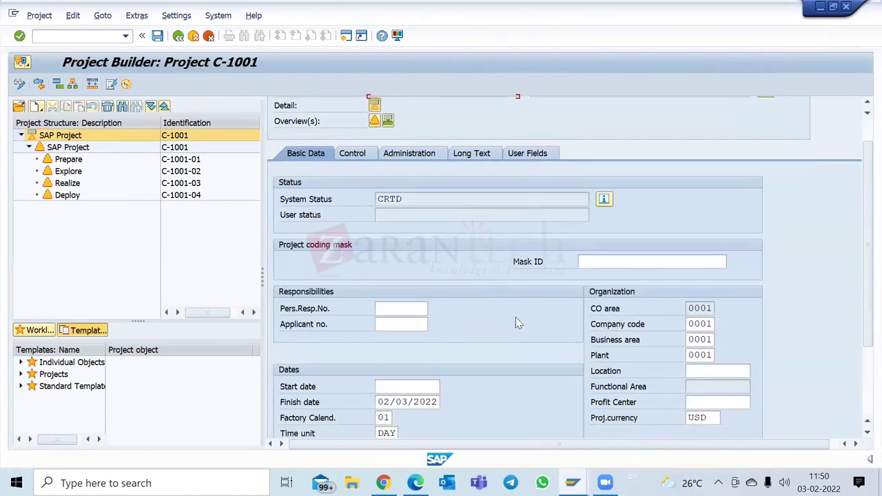
click(700, 340)
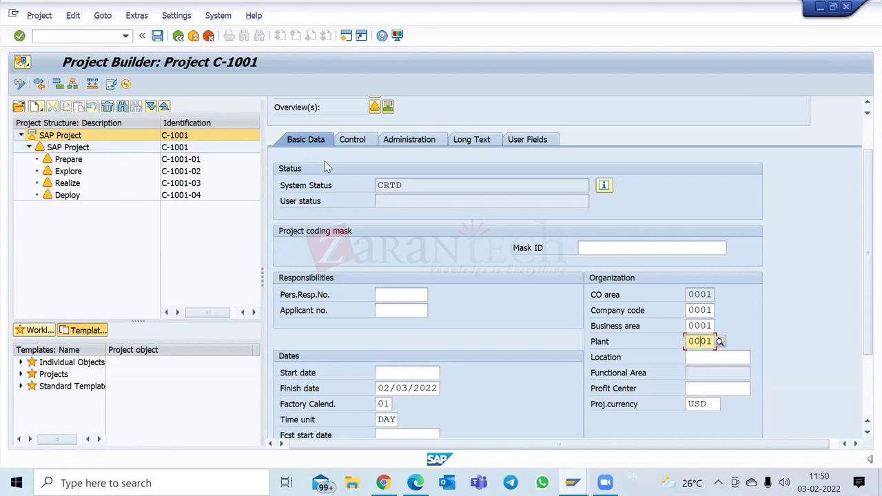
click(353, 141)
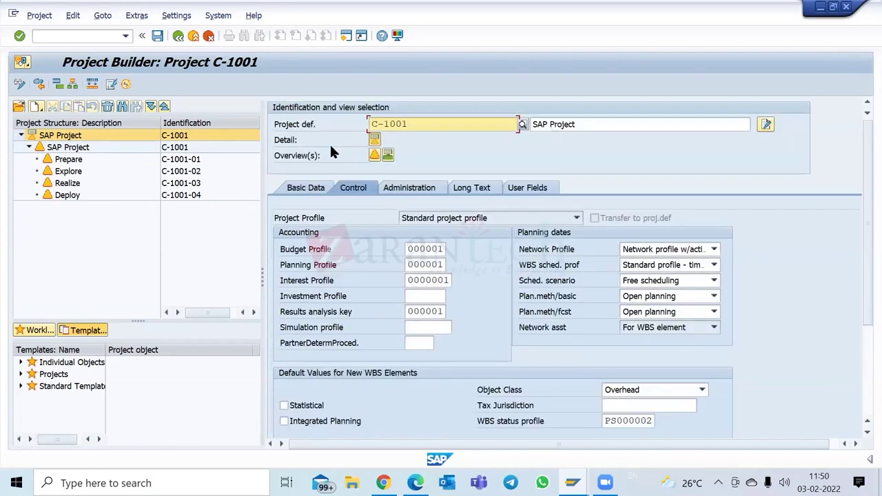
click(315, 187)
scroll(376, 249, down, 5)
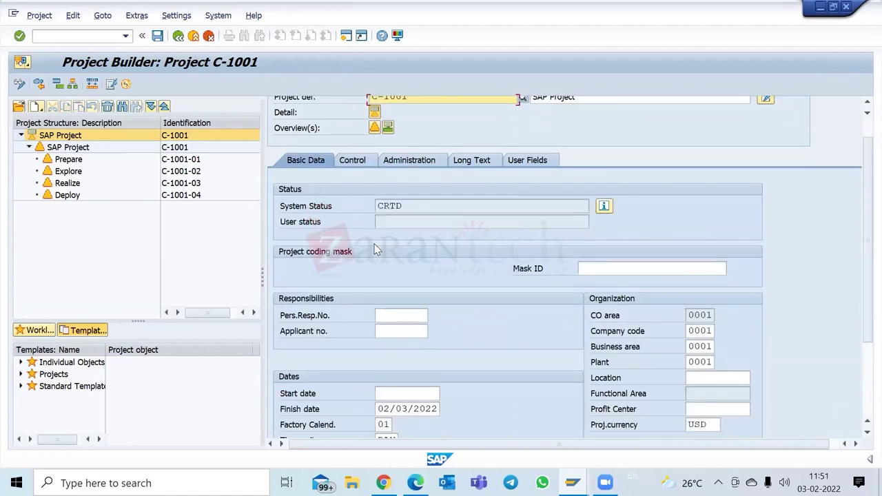
scroll(377, 250, up, 3)
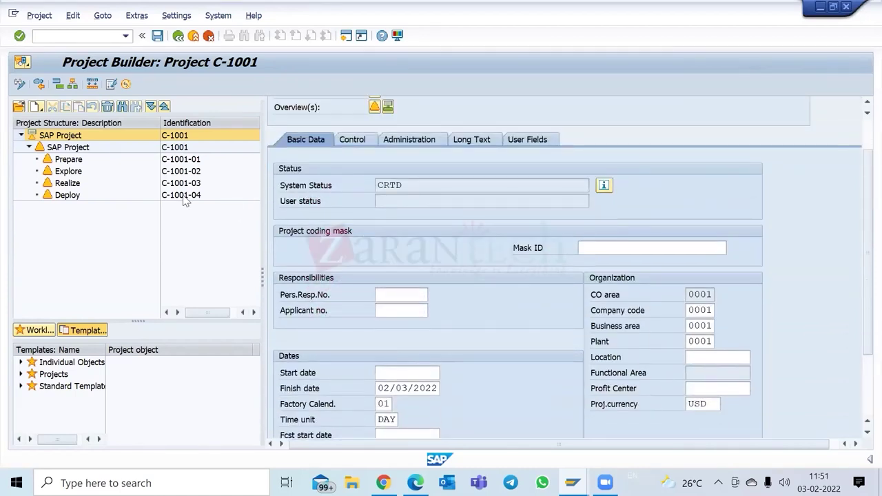
click(355, 141)
scroll(411, 231, down, 5)
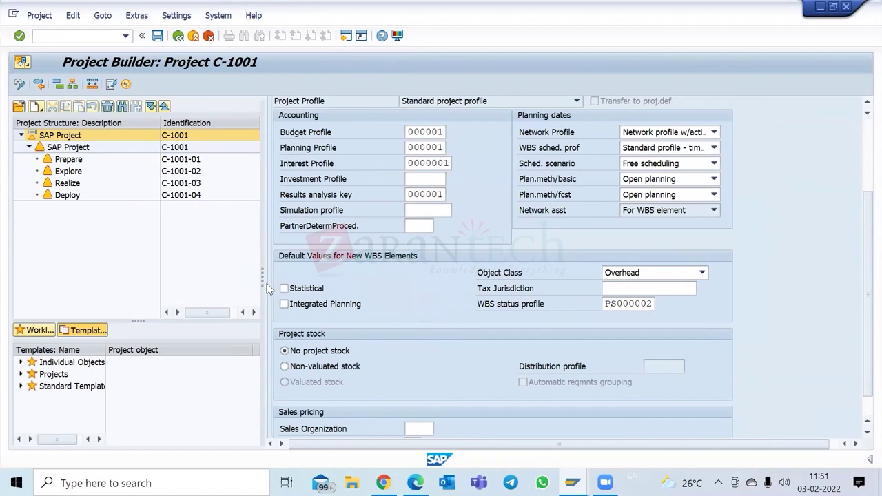
Step: Open WBS element Explore and examine its identification and description
click(78, 171)
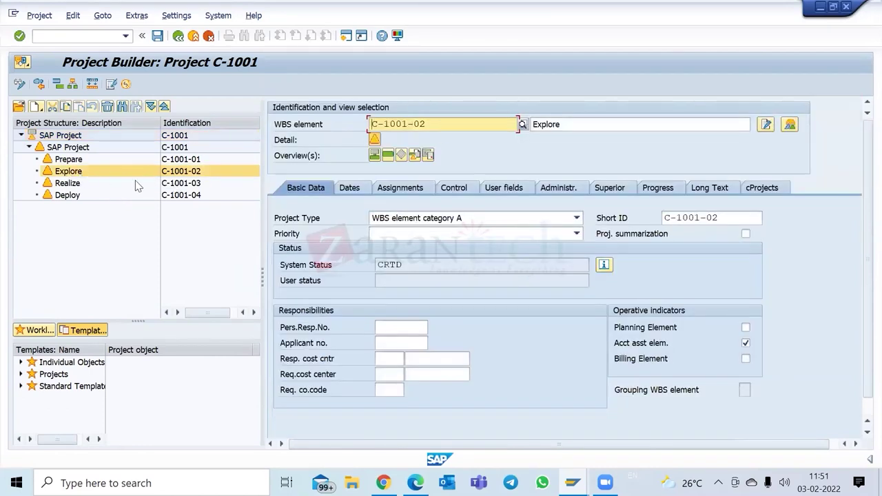
click(565, 124)
drag(441, 124, 370, 122)
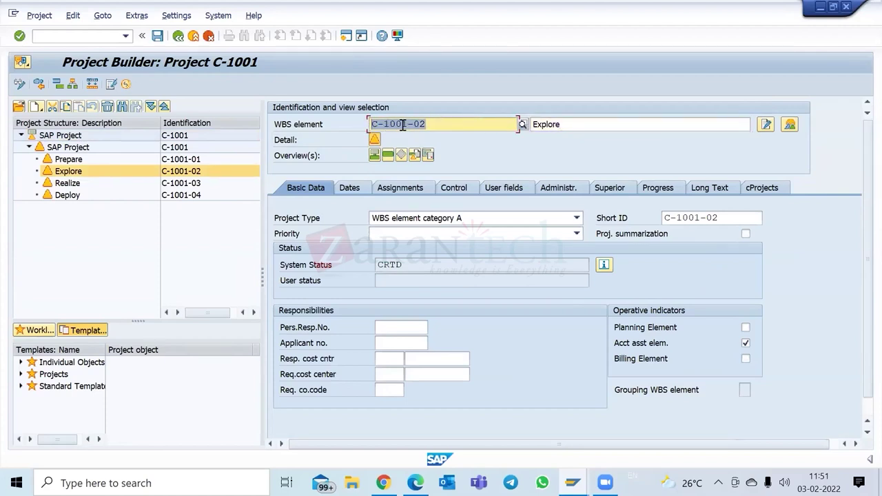
click(441, 122)
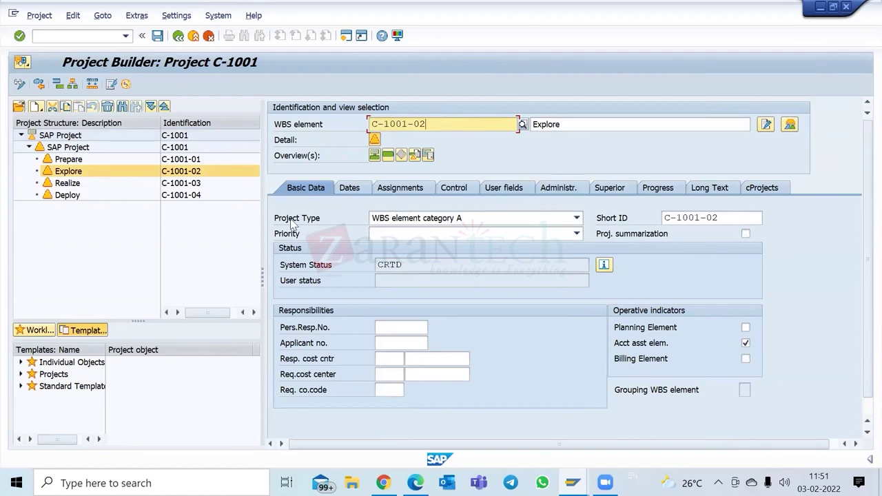
drag(434, 124, 370, 124)
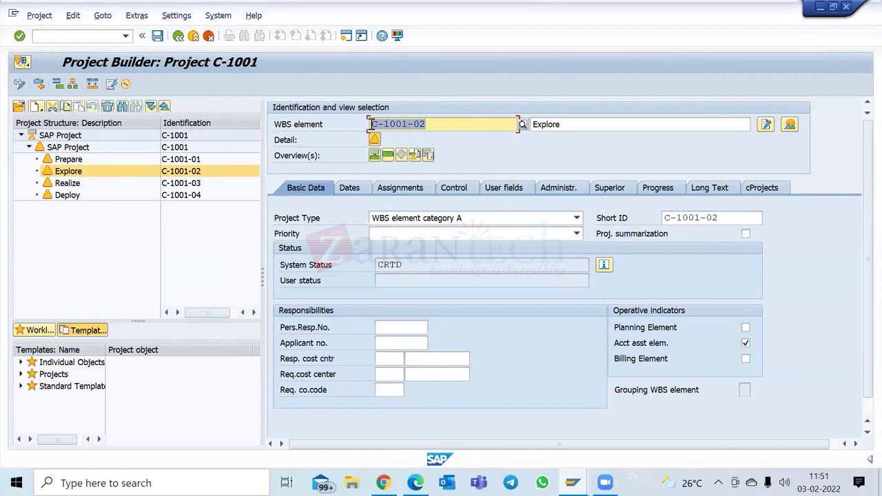
click(442, 123)
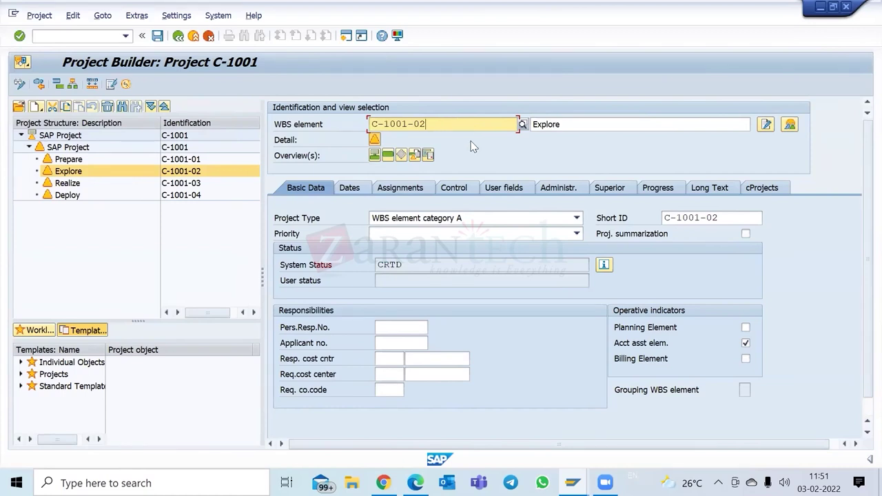
Step: Return to project definition C-1001 and look over its status, coding mask, responsibilities, dates and organization data
click(97, 135)
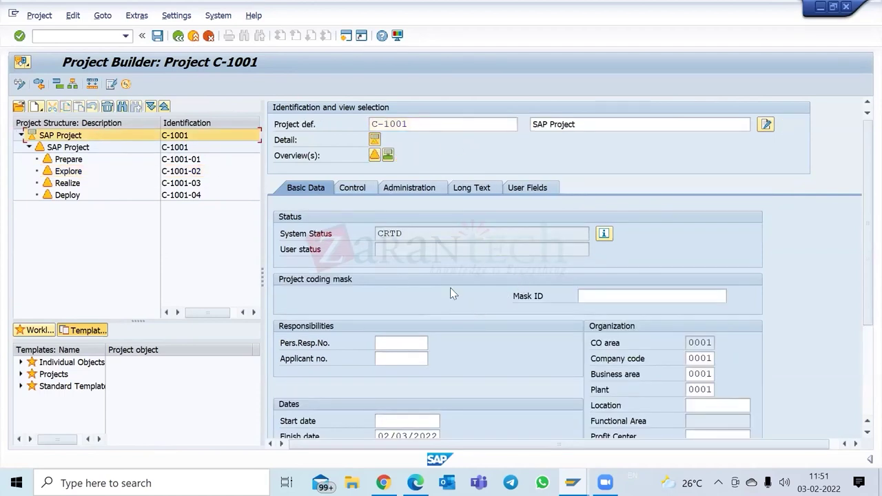
scroll(468, 286, down, 5)
scroll(474, 293, down, 4)
scroll(474, 293, up, 5)
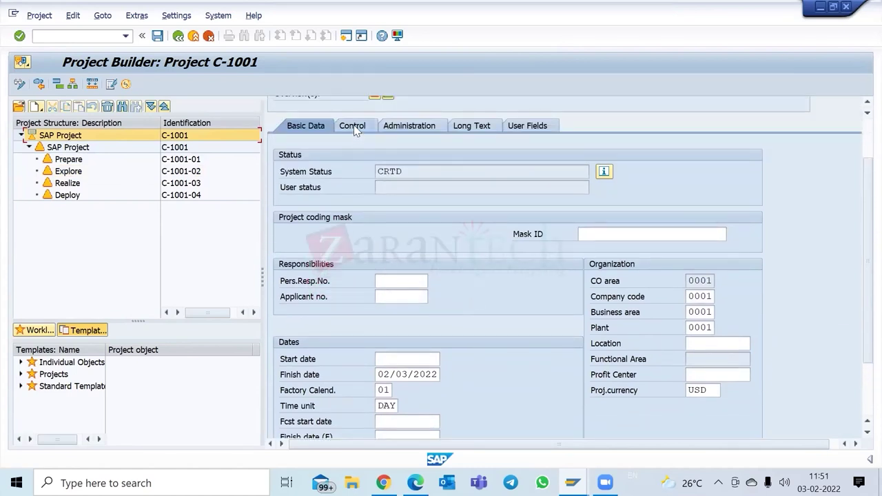
Step: Examine the project definition's control data, covering accounting profiles, planning dates, WBS defaults and the project stock options
click(353, 128)
scroll(423, 262, down, 2)
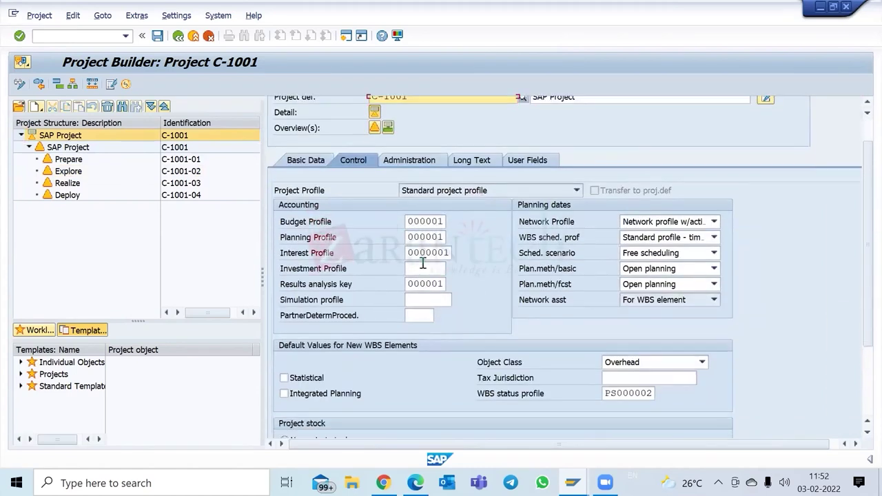
scroll(423, 263, down, 8)
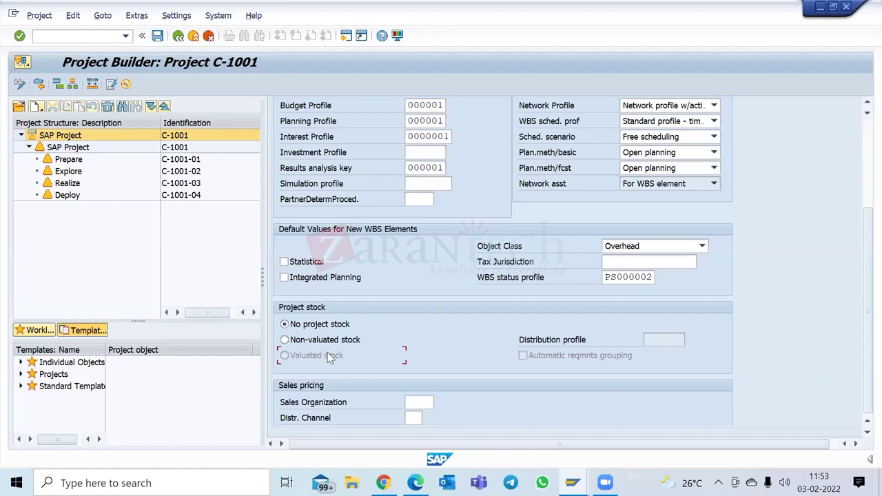
scroll(314, 350, up, 1)
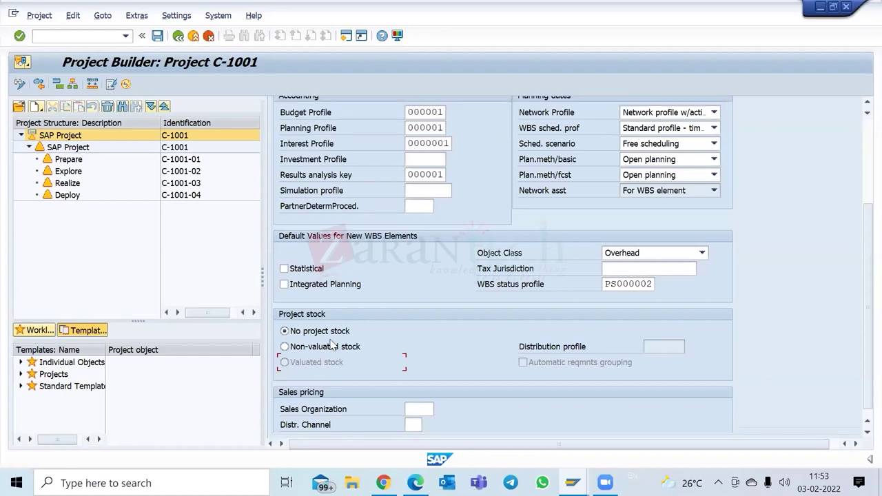
scroll(324, 355, up, 2)
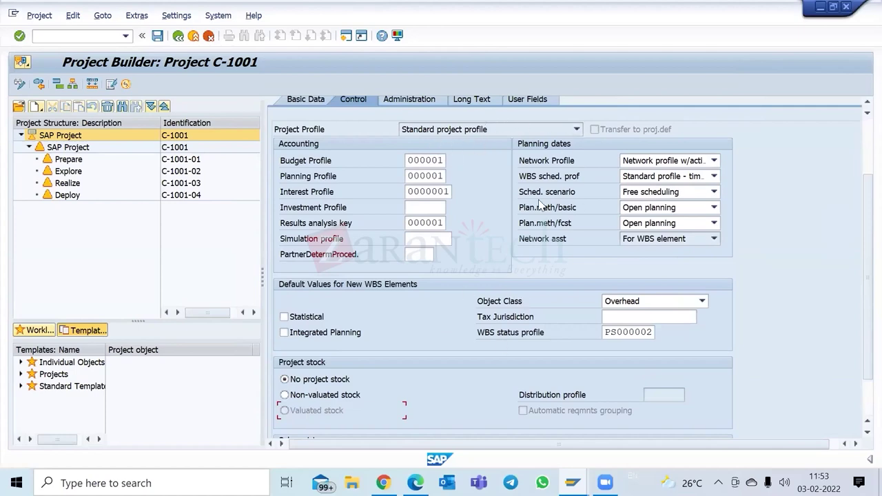
scroll(541, 205, down, 3)
scroll(540, 208, up, 4)
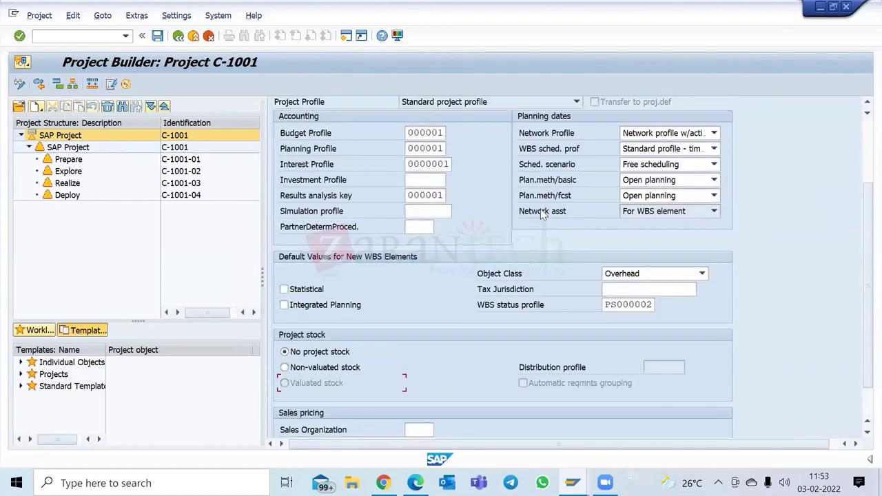
scroll(542, 214, up, 1)
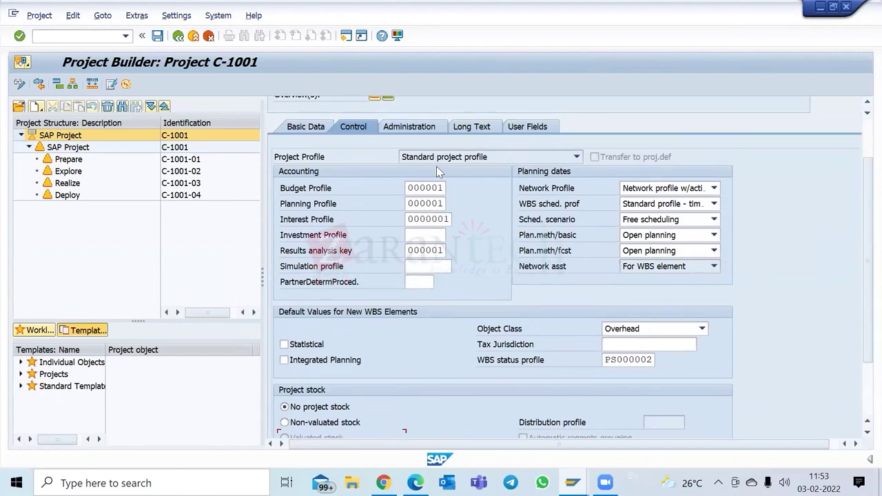
Step: View the project definition's administration data, long text and user fields in turn
click(411, 127)
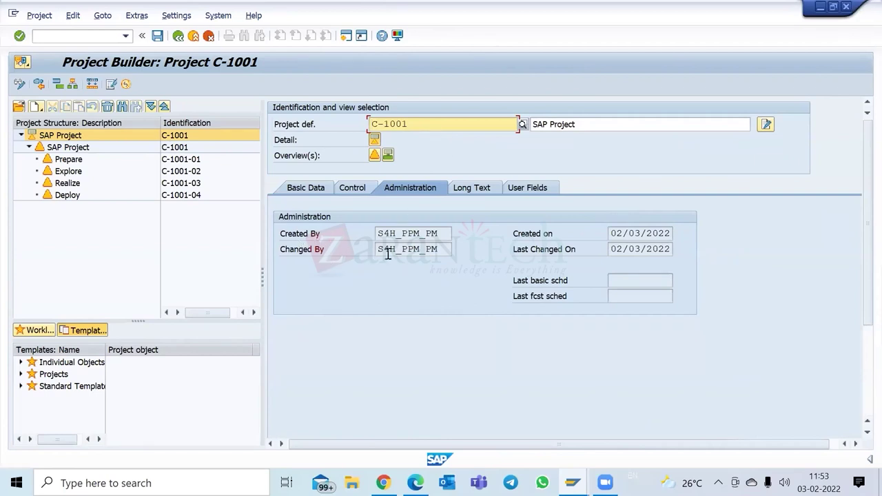
click(475, 188)
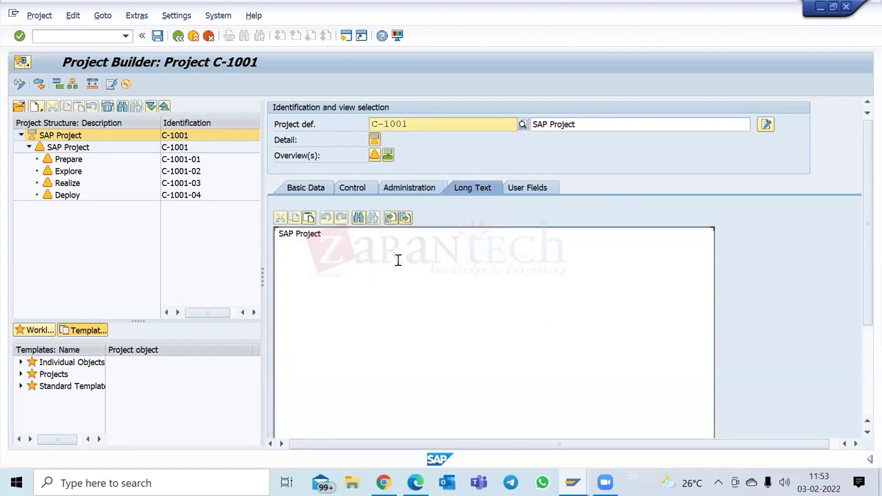
click(532, 189)
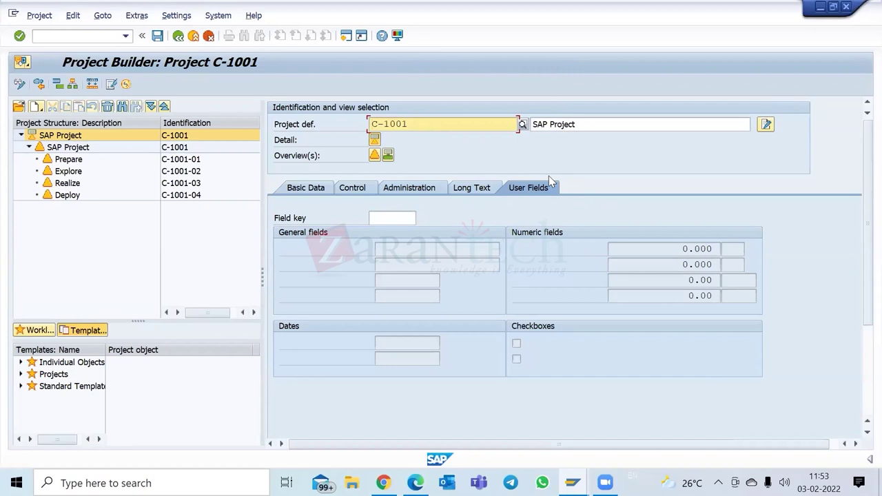
Step: Go back to the project definition's basic data and review it from the status down to the dates and organization
click(304, 190)
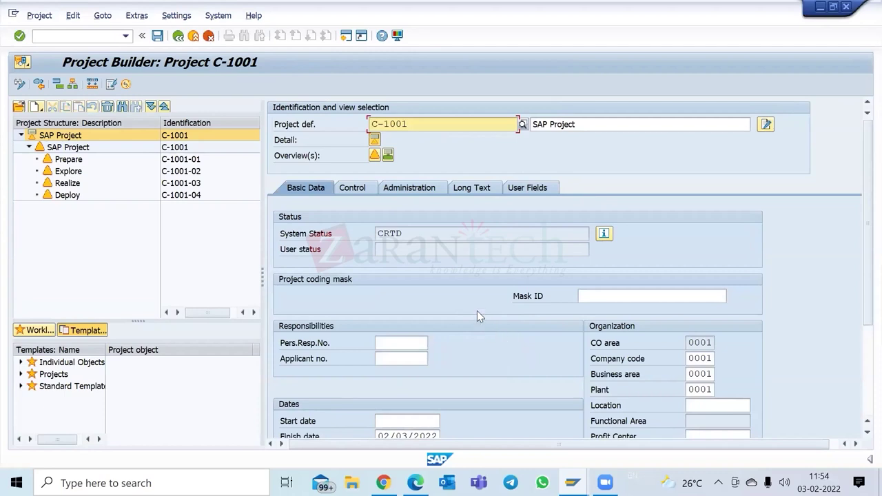
scroll(477, 310, down, 1)
scroll(477, 310, down, 1)
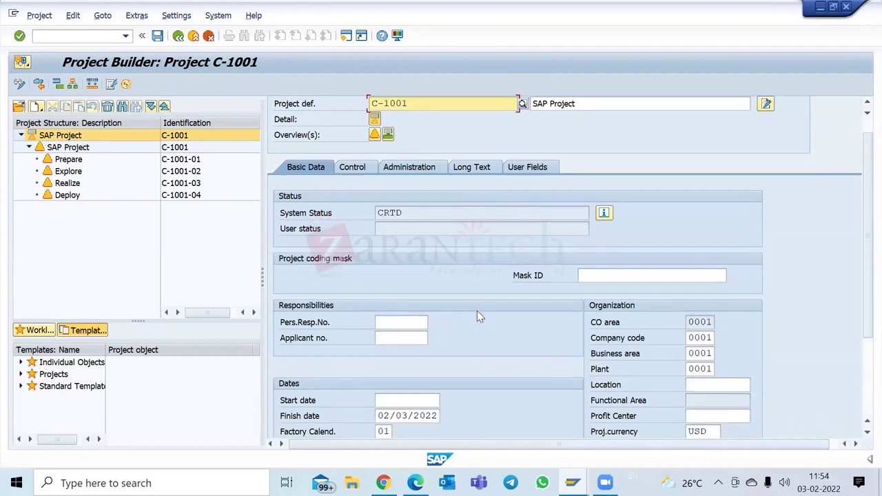
scroll(474, 324, down, 3)
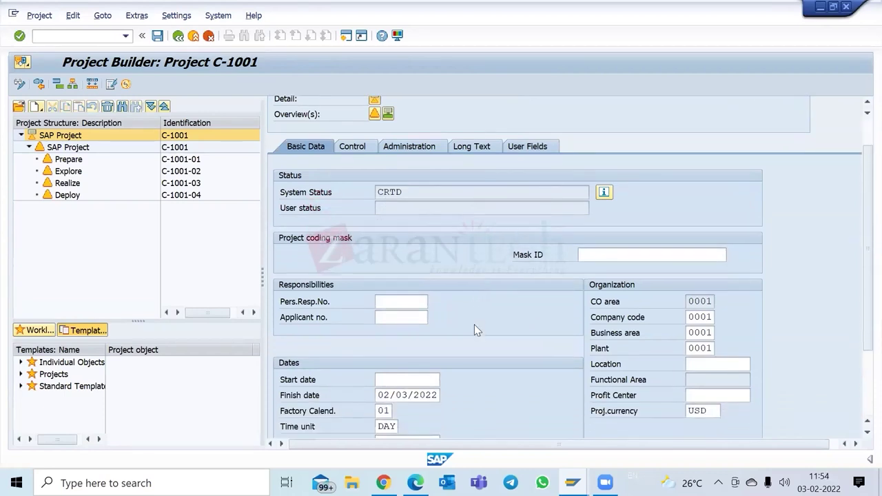
scroll(474, 325, down, 5)
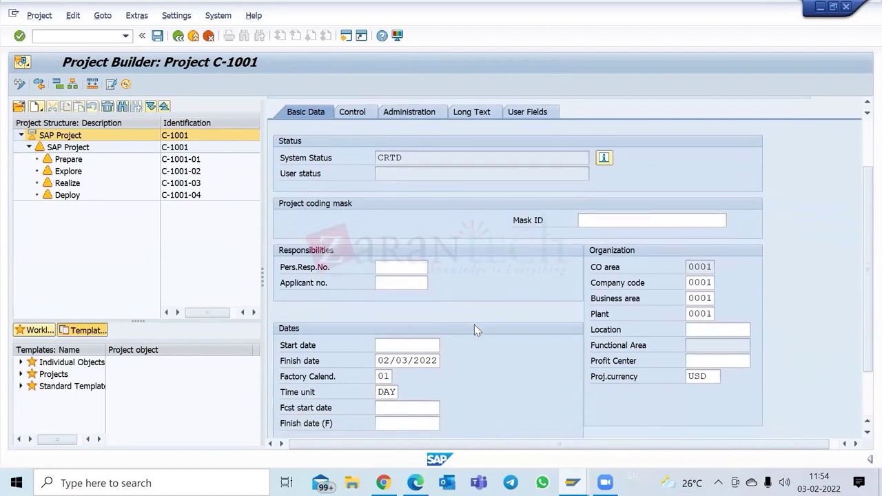
scroll(474, 335, up, 7)
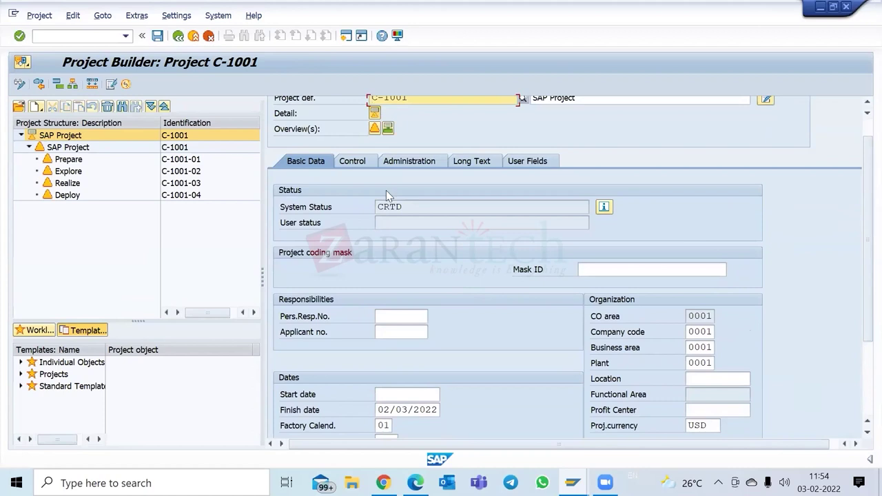
Step: Turn on Integrated Planning in the project definition's default values for new WBS elements
click(350, 161)
scroll(466, 275, down, 6)
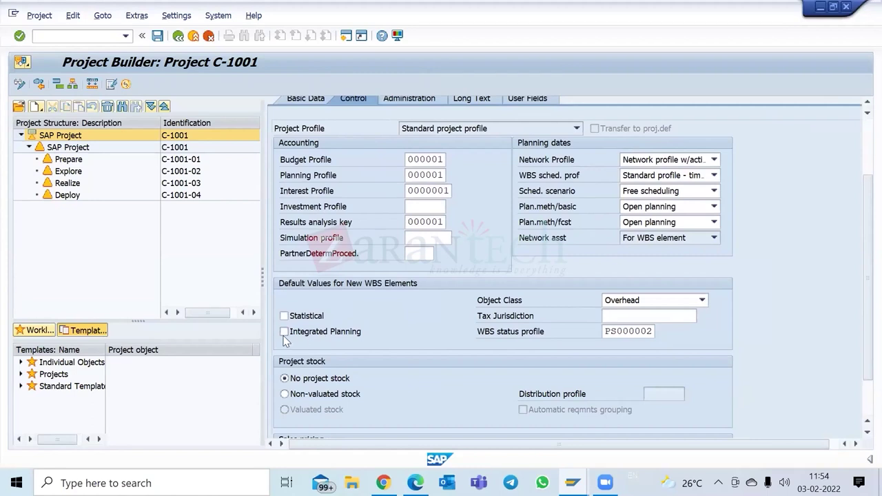
click(287, 333)
Step: Read the field help for the Integrated Planning indicator, highlighting the Cost Center Accounting passage, and close the help
right_click(315, 335)
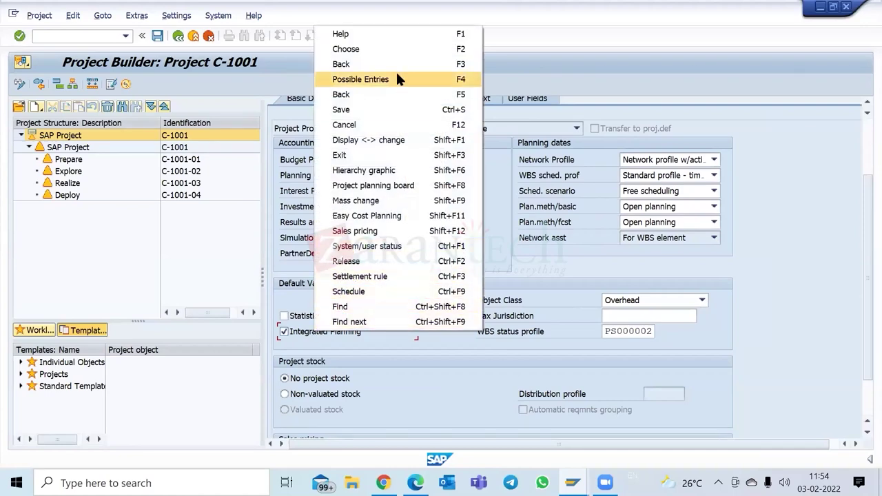
click(391, 39)
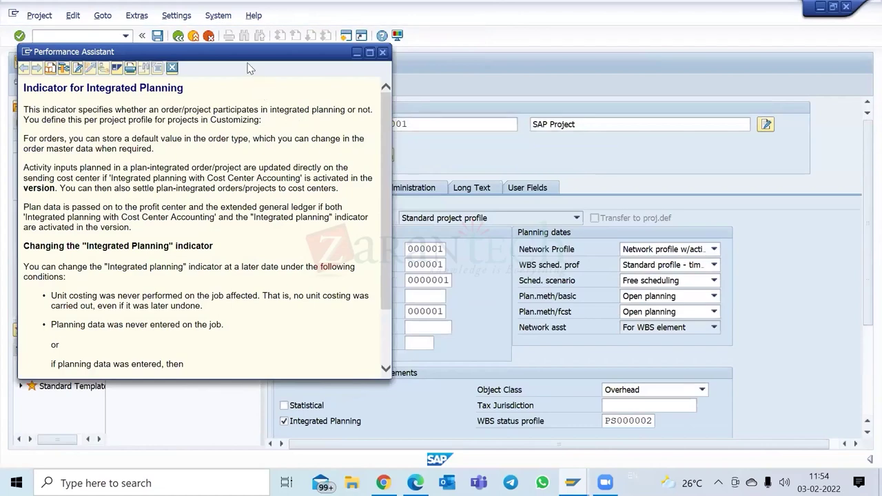
drag(252, 57, 616, 43)
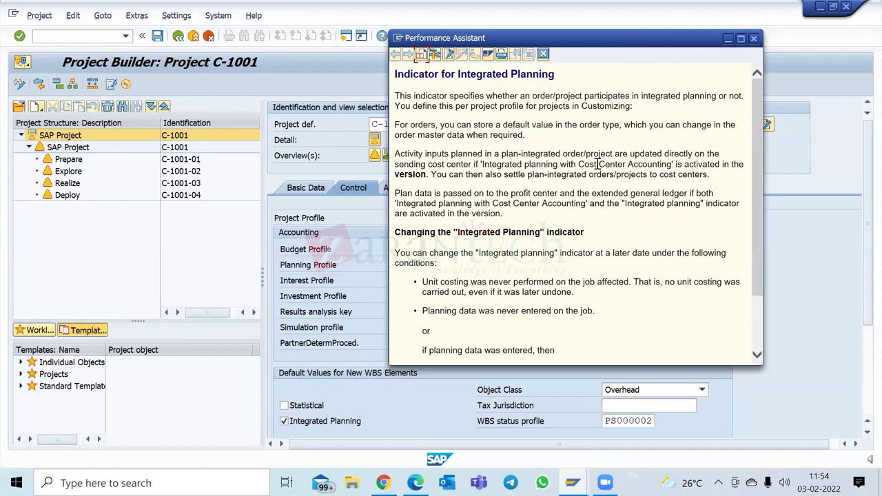
drag(597, 164, 675, 165)
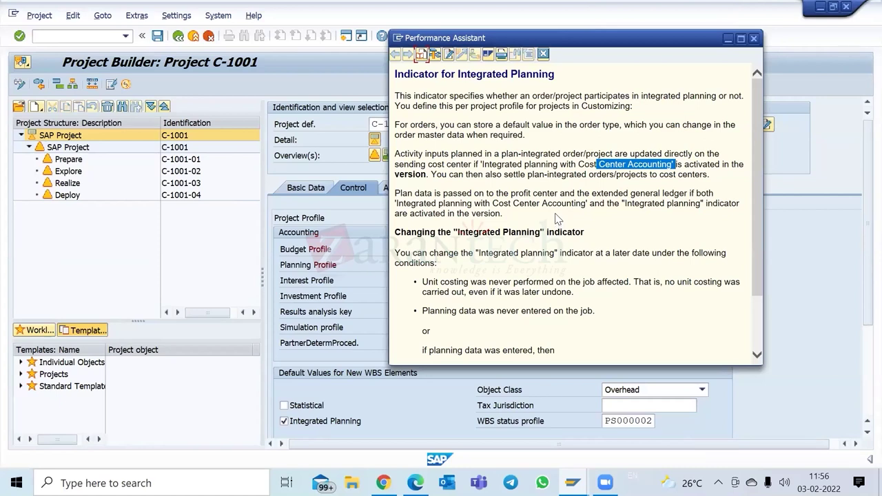
click(510, 155)
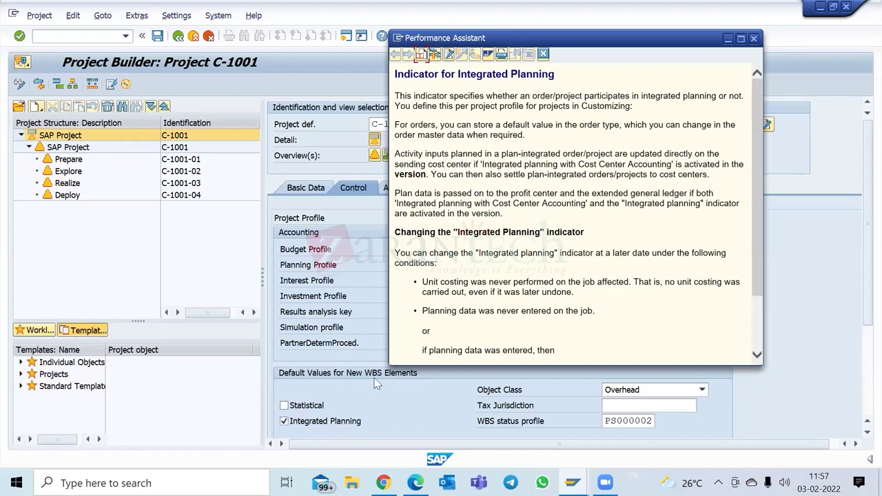
click(543, 54)
scroll(498, 275, down, 1)
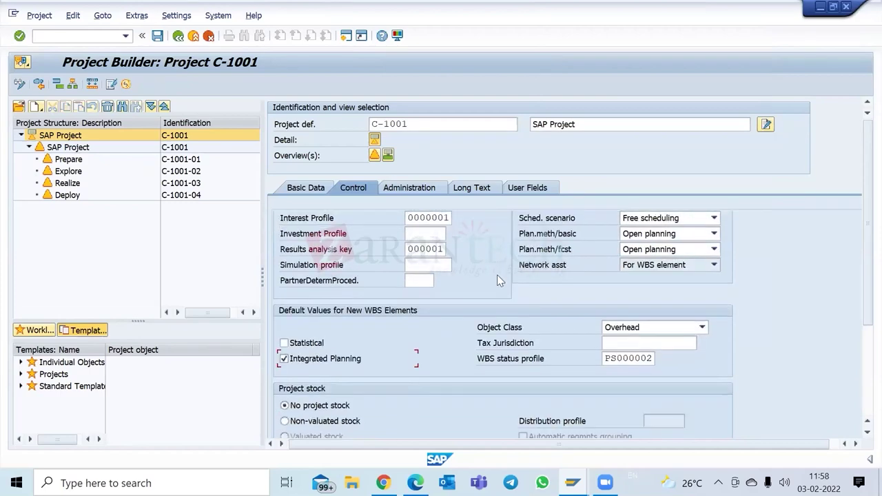
scroll(498, 275, down, 1)
scroll(501, 278, up, 2)
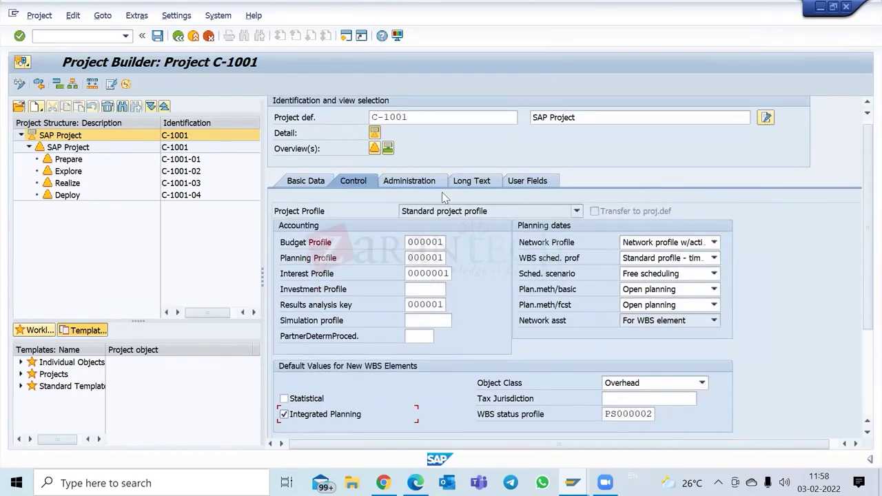
Step: Open the project definition's user fields and inspect the field key, general, date and numeric fields
click(529, 182)
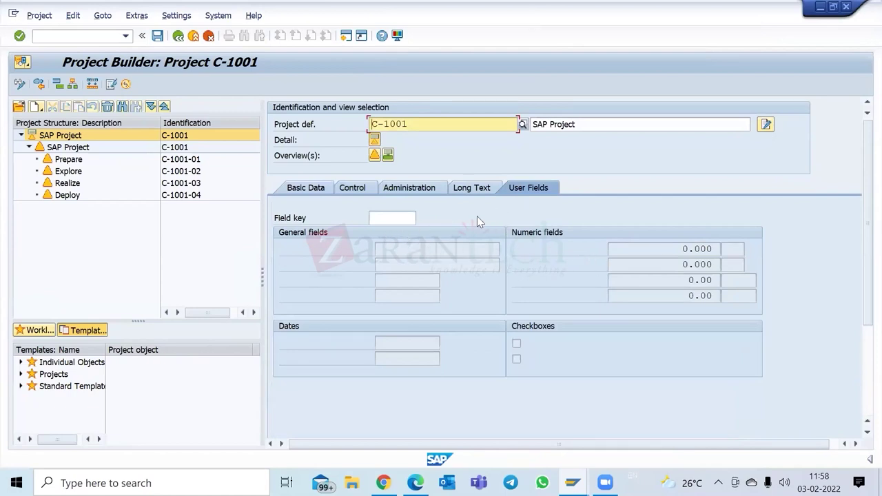
click(394, 218)
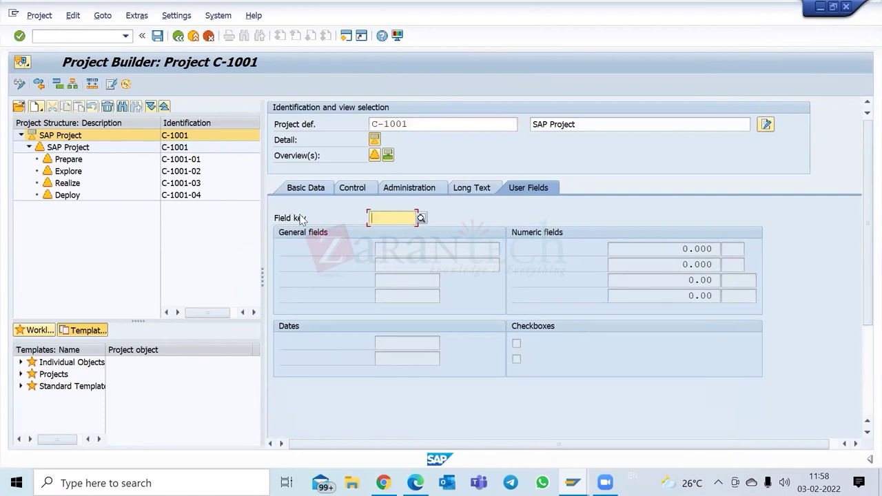
click(413, 250)
click(404, 341)
click(414, 356)
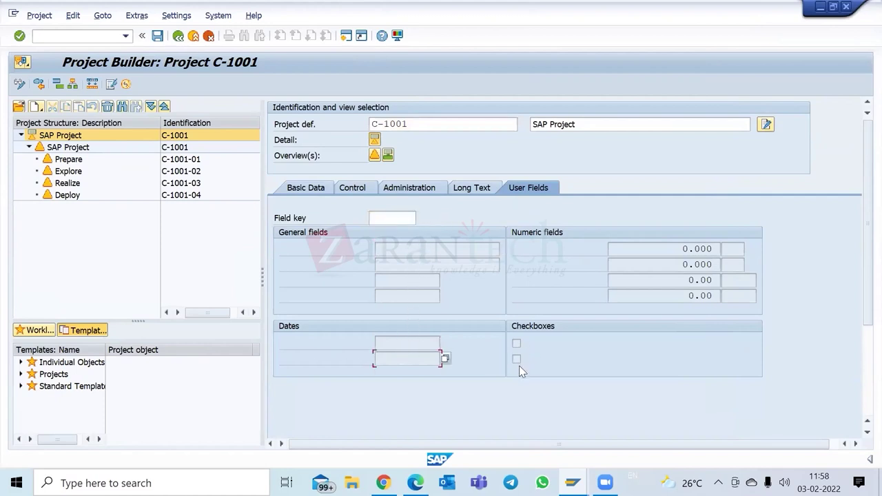
click(653, 251)
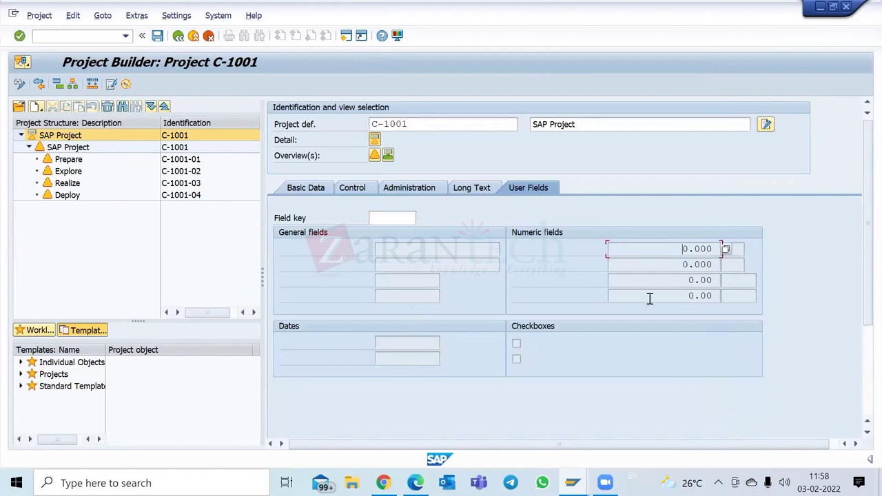
Step: Assign field key 0000001 (User-defined fields) to the project definition's user fields
click(401, 217)
click(422, 218)
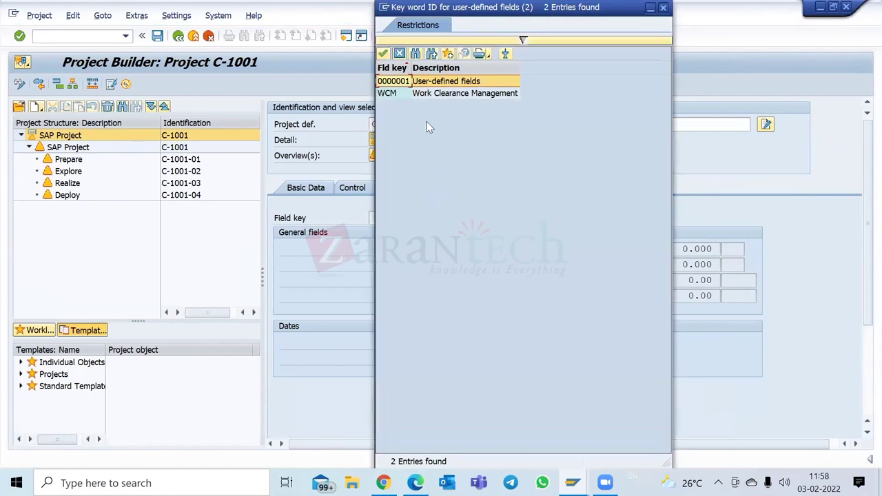
double_click(398, 81)
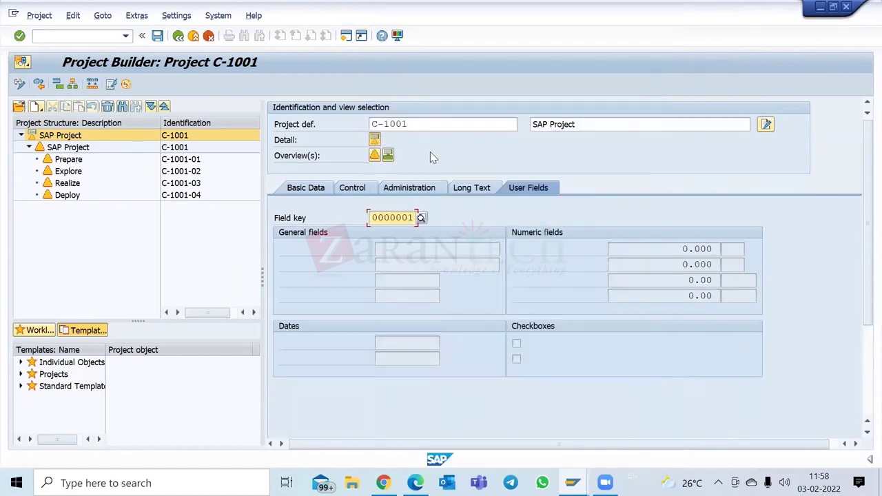
key(Return)
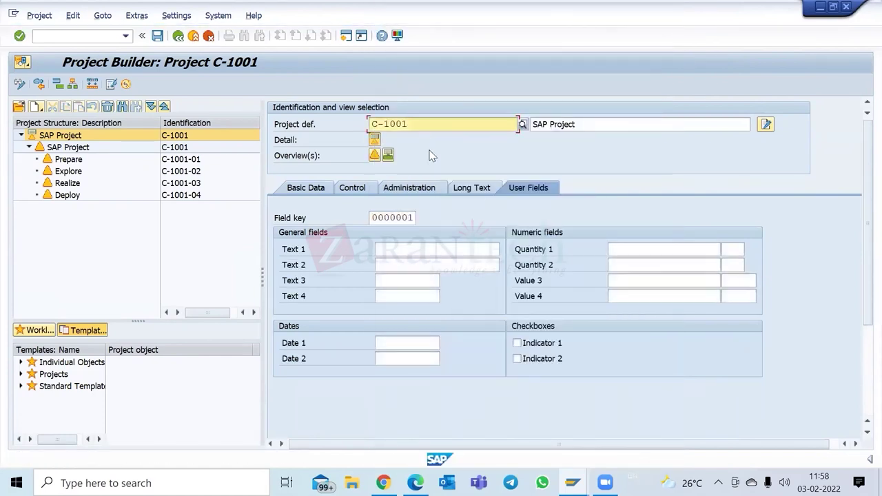
Step: Set the user fields' field key to WCM (Work Clearance Management)
click(403, 218)
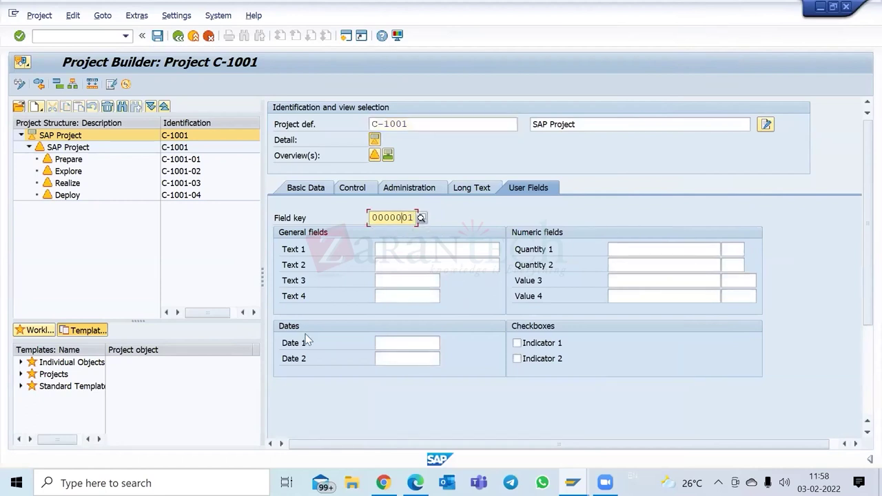
click(423, 217)
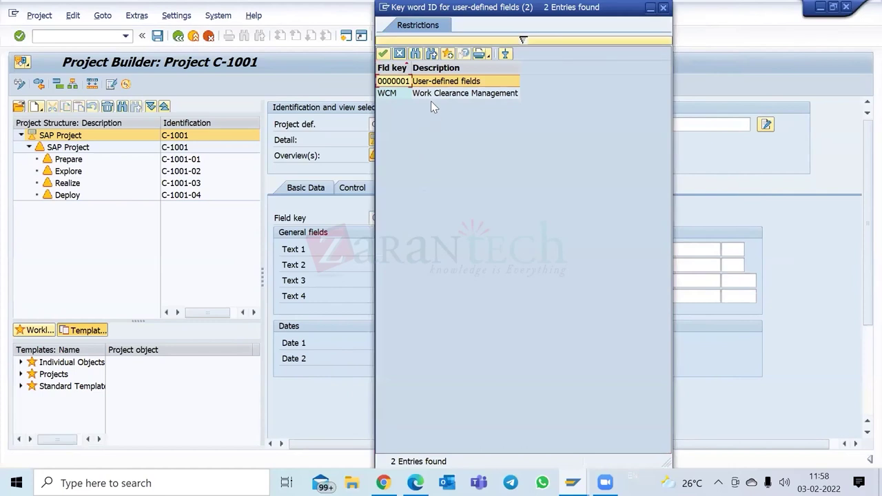
double_click(433, 94)
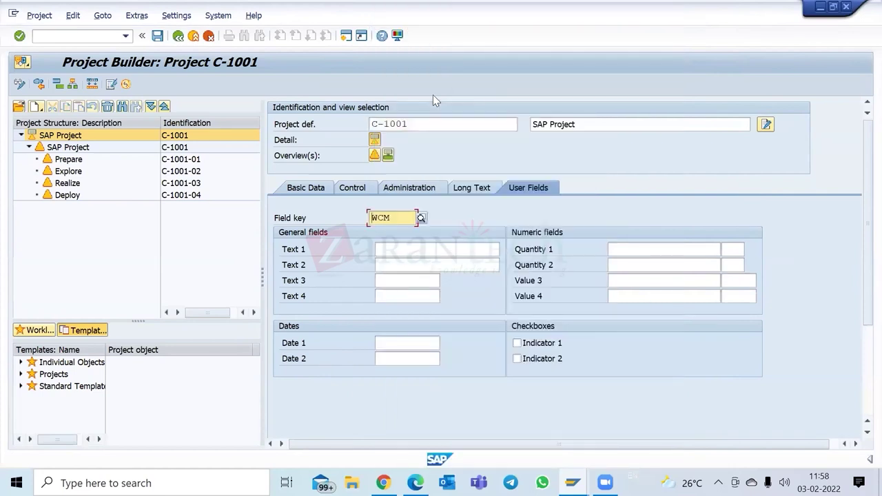
key(Return)
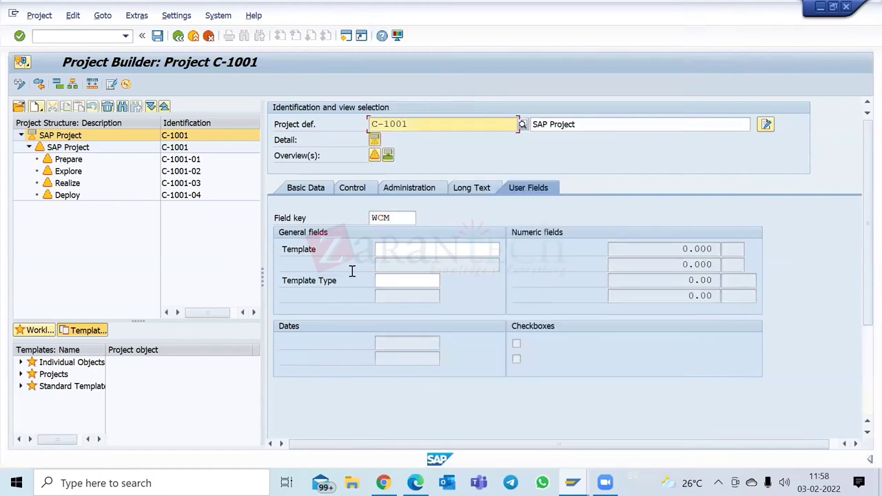
Step: Inspect the Template and Template Type general fields in the project definition's user fields
click(403, 250)
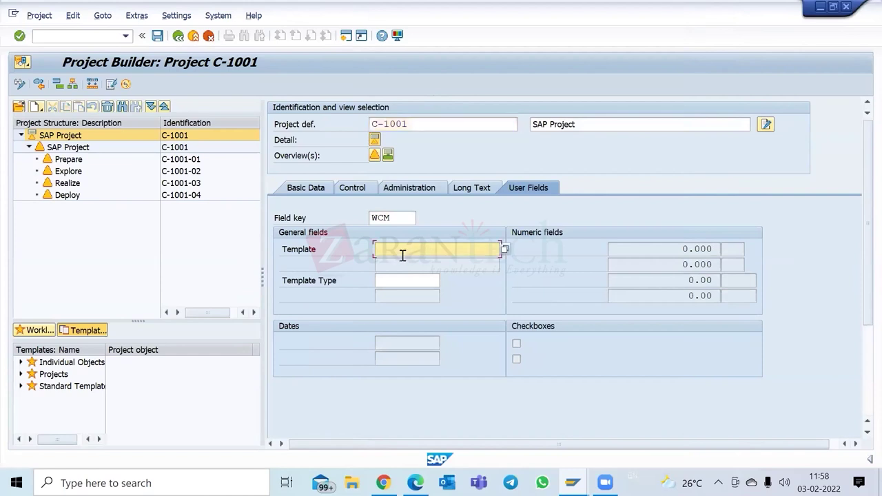
click(285, 250)
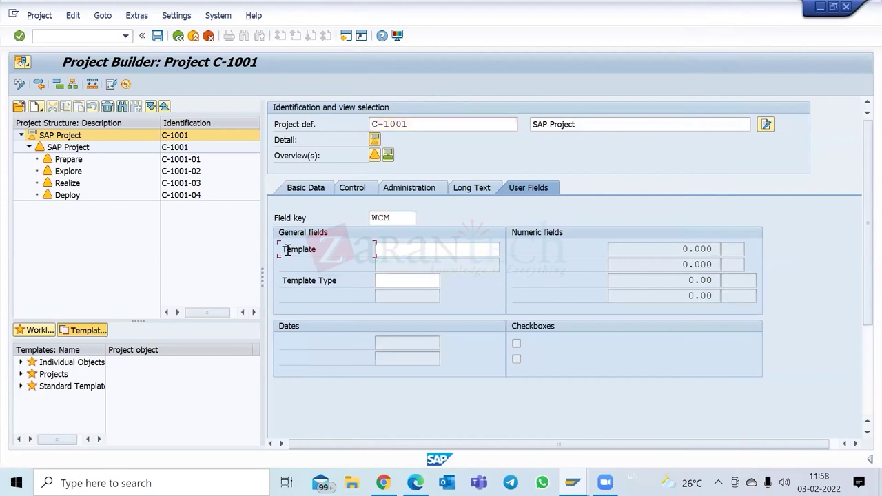
click(282, 280)
Step: Switch the user fields' field key to 0000001 (User-defined fields)
click(398, 217)
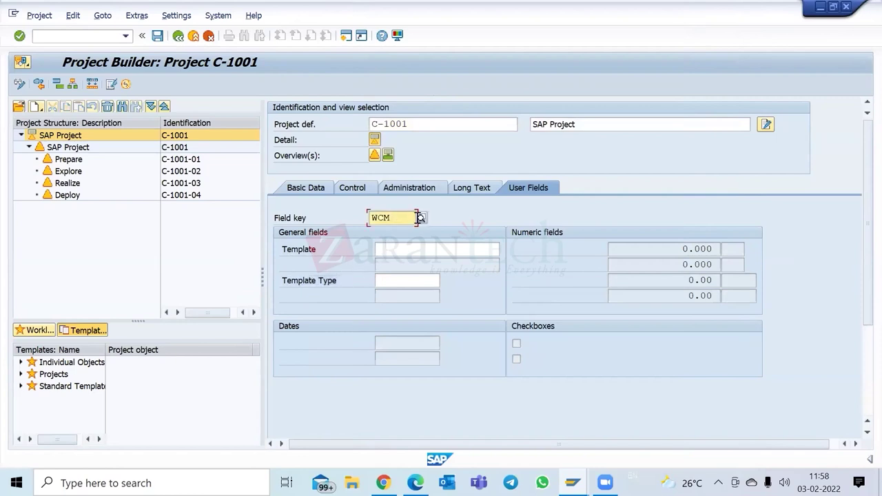
click(420, 218)
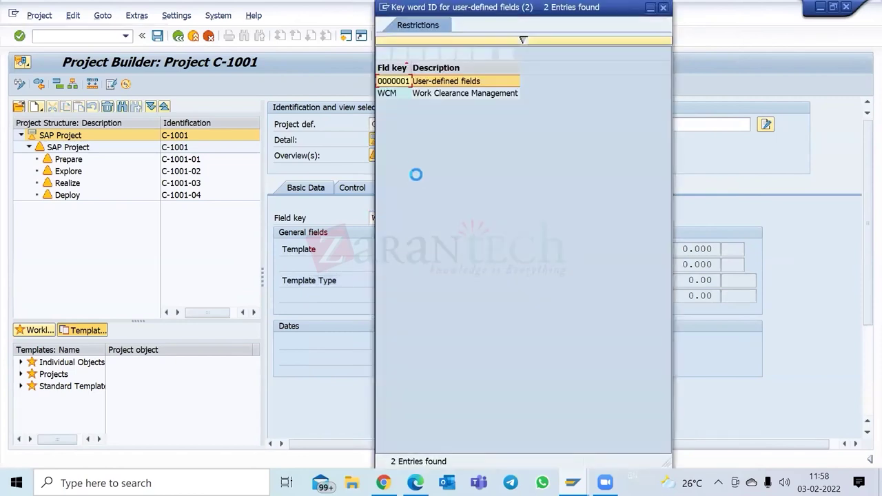
double_click(404, 80)
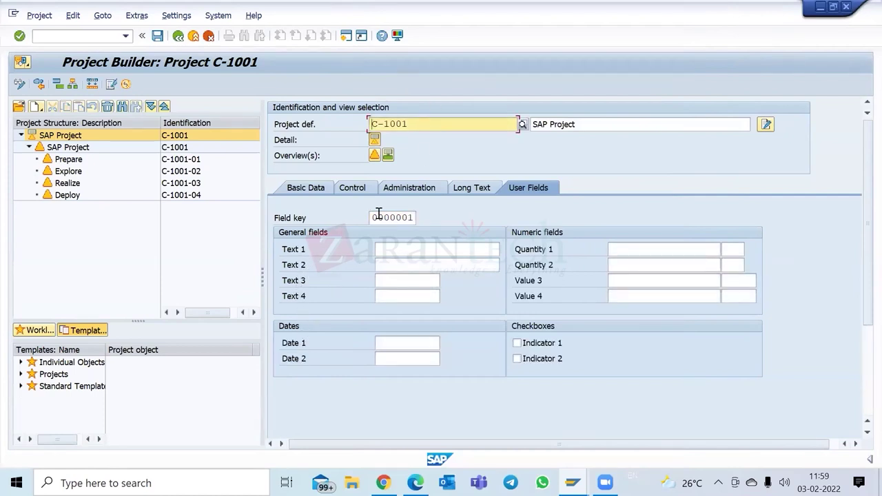
Step: Set the project definition's field key back to WCM (Work Clearance Management), apply it, and open the basic data
click(412, 217)
click(421, 219)
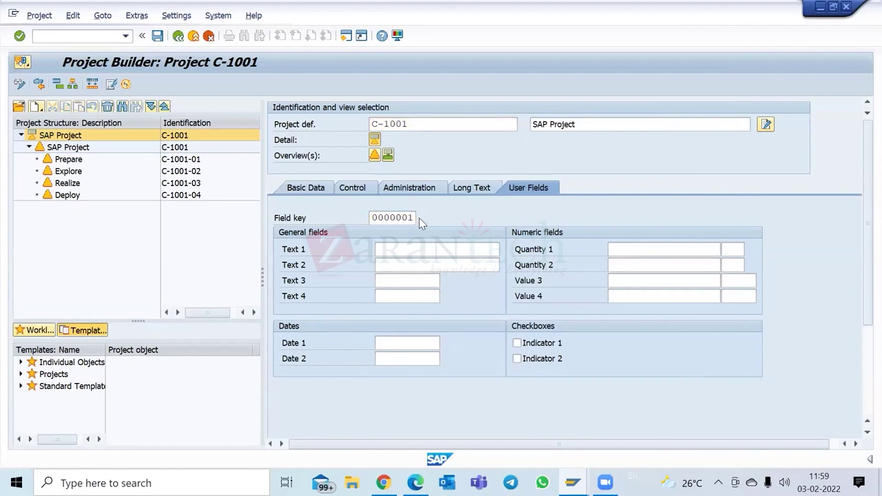
double_click(407, 92)
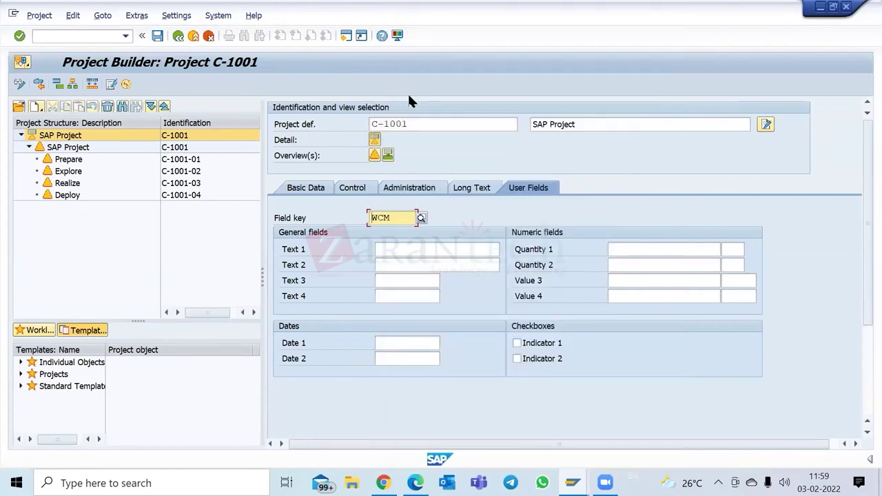
key(Return)
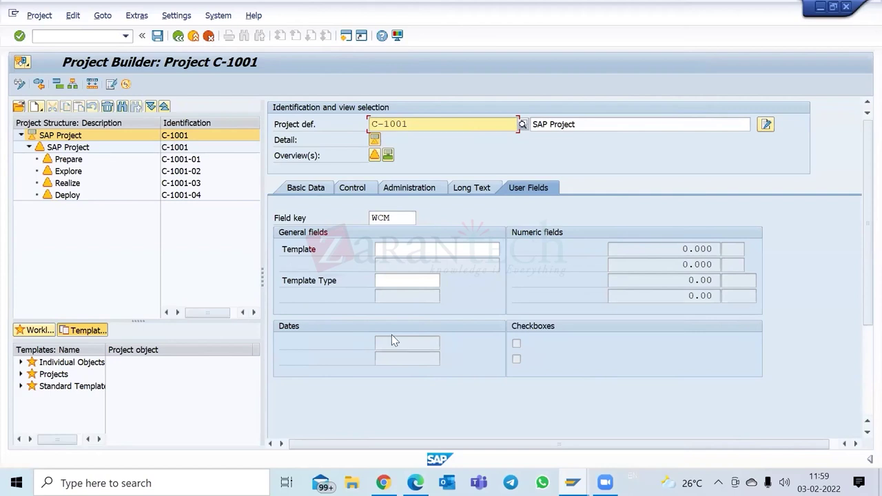
click(314, 188)
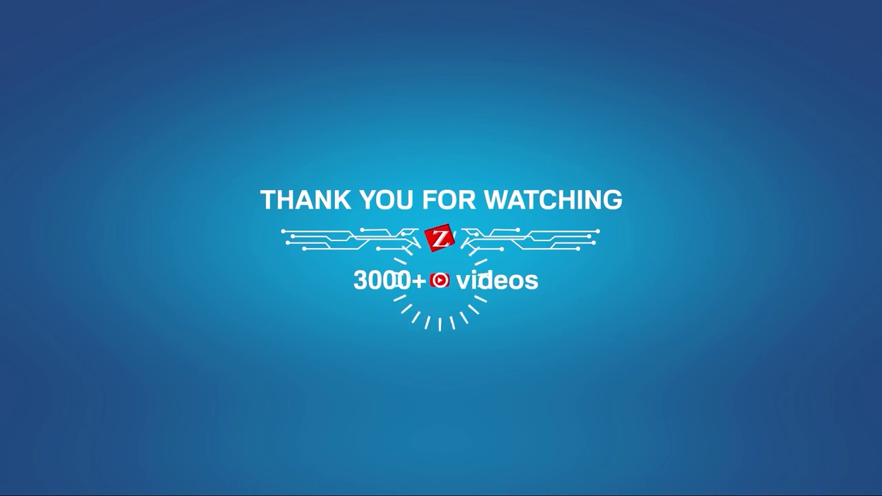
key(space)
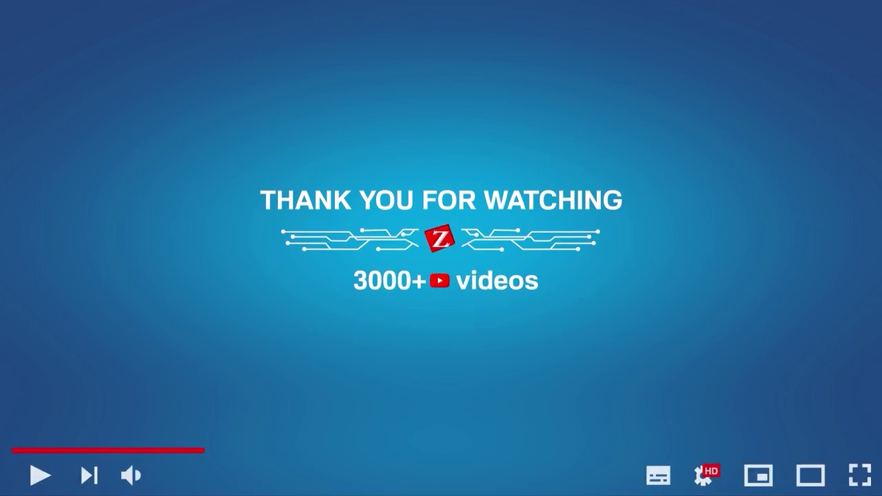